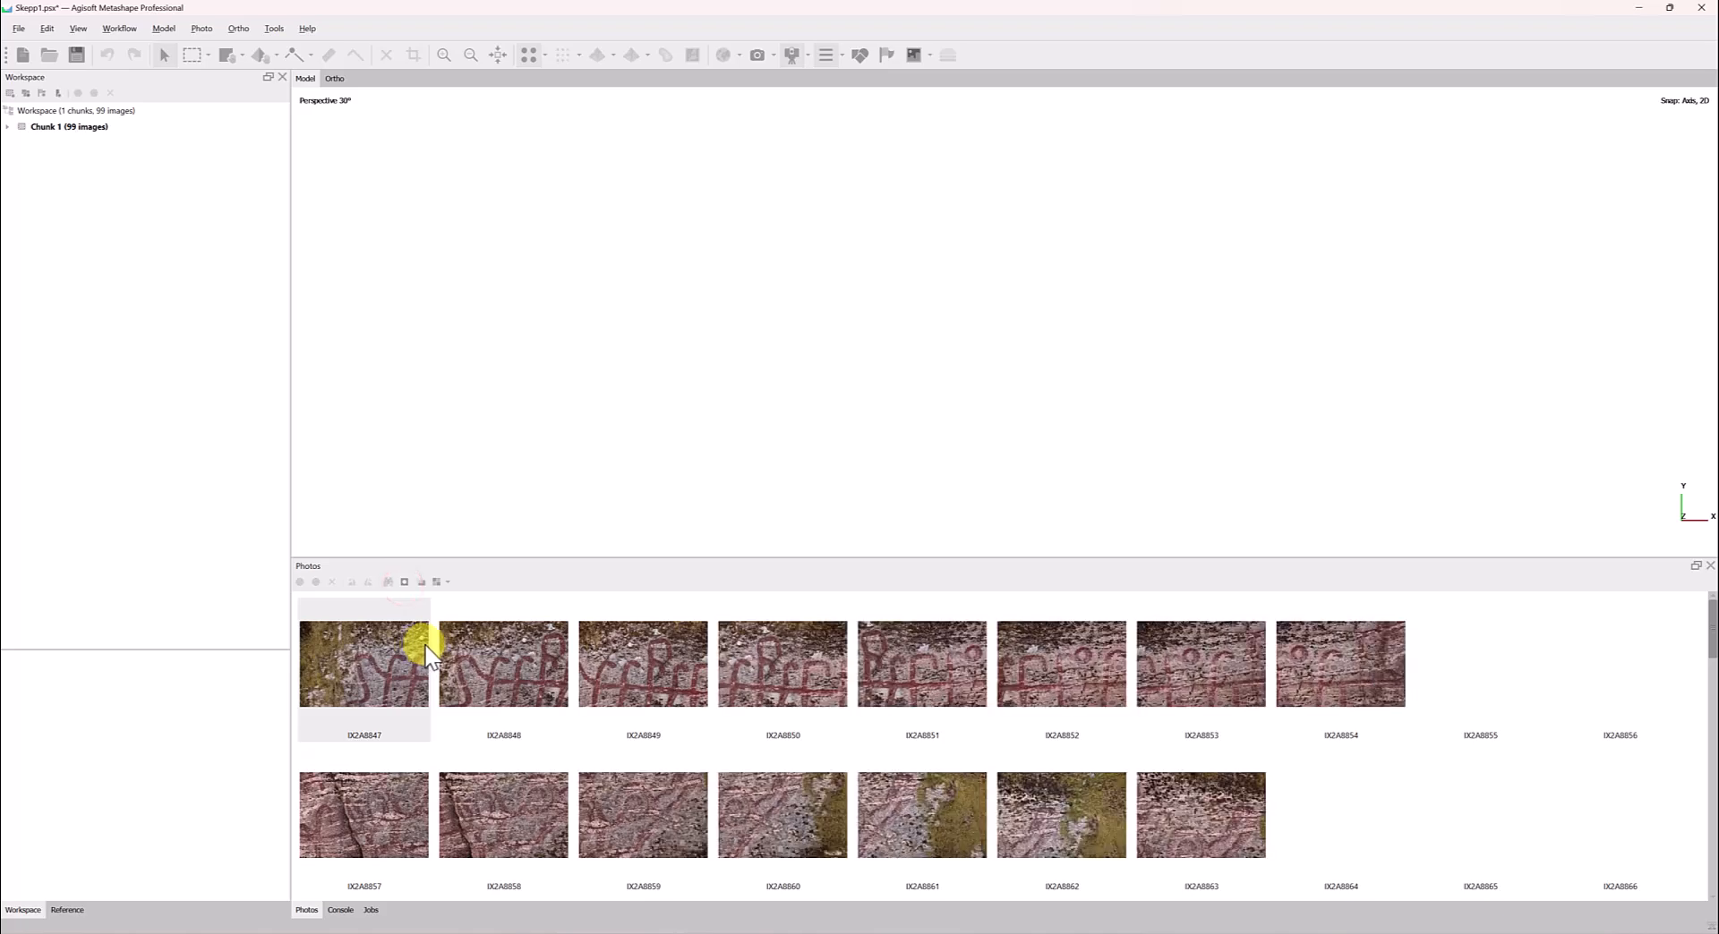
# - View the first few photos of the set one after another to compare their overlap and sharpness
pyautogui.doubleClick(374, 671)
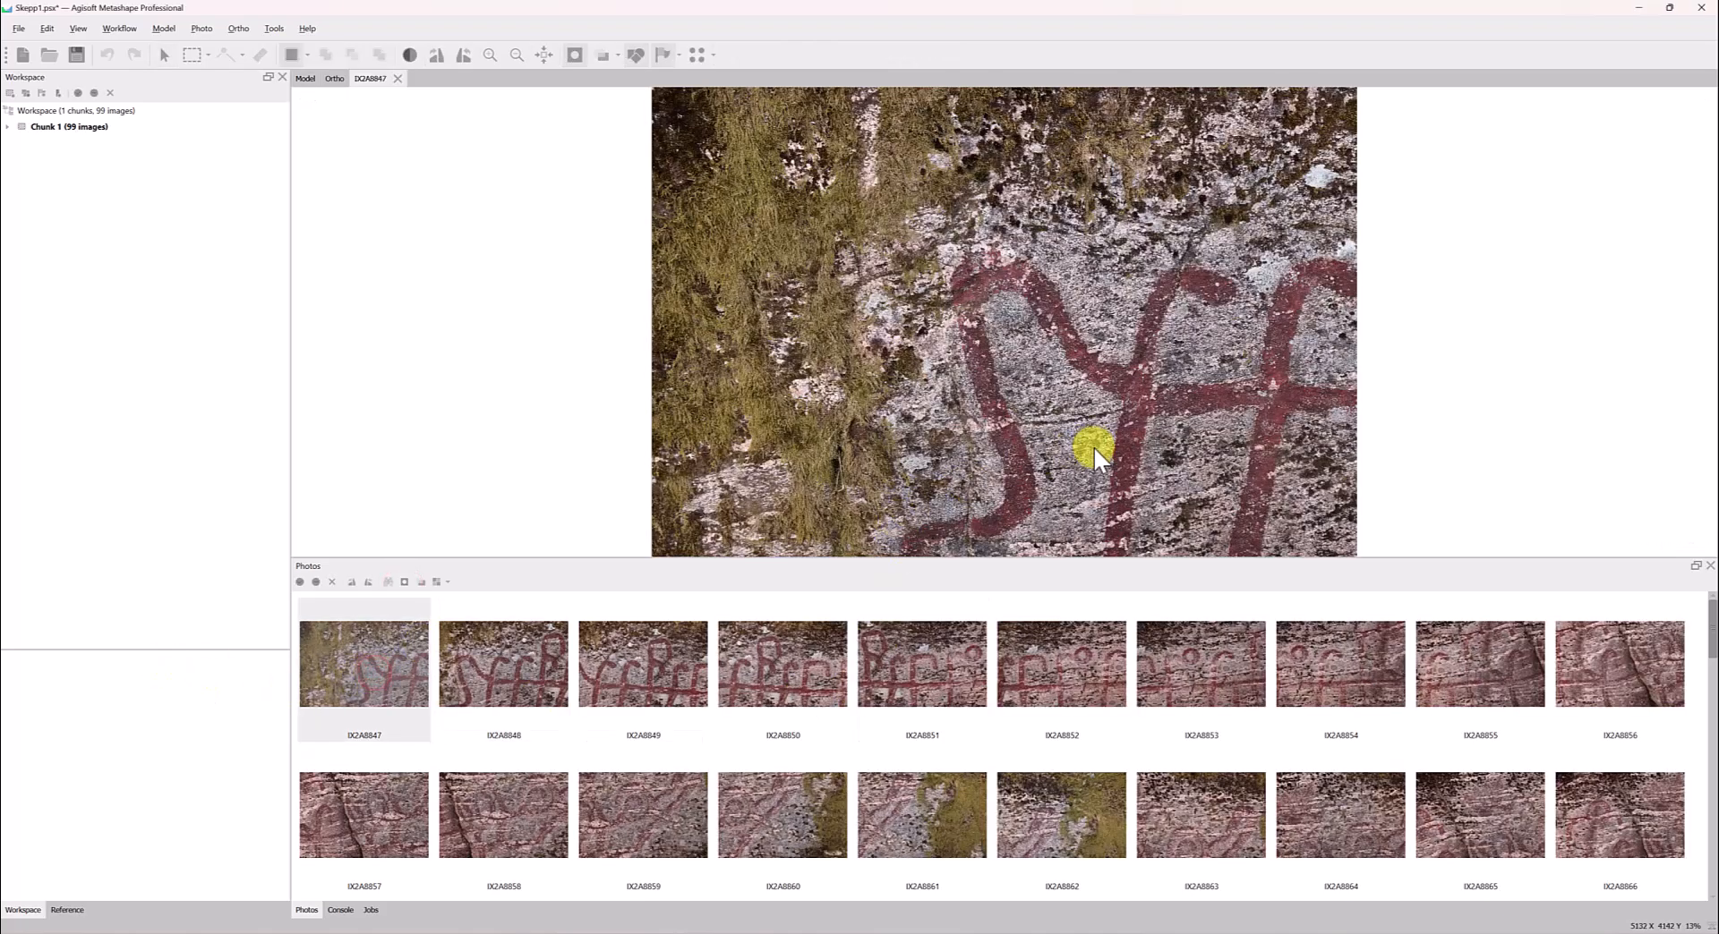
pyautogui.doubleClick(518, 663)
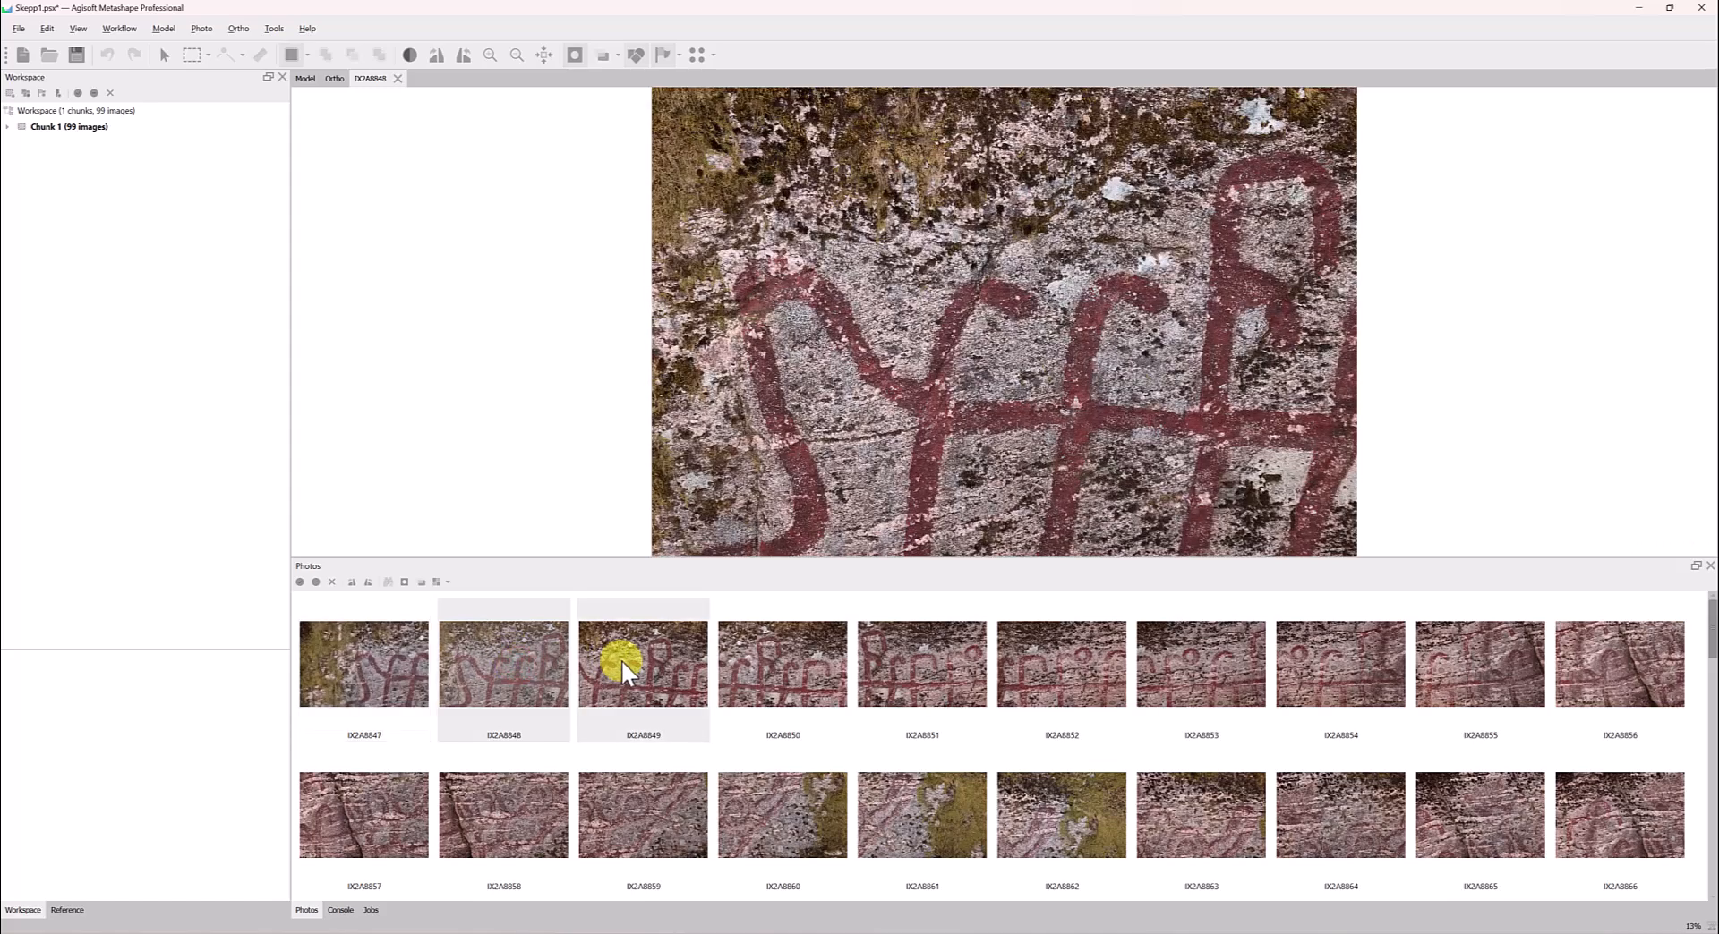
pyautogui.doubleClick(621, 659)
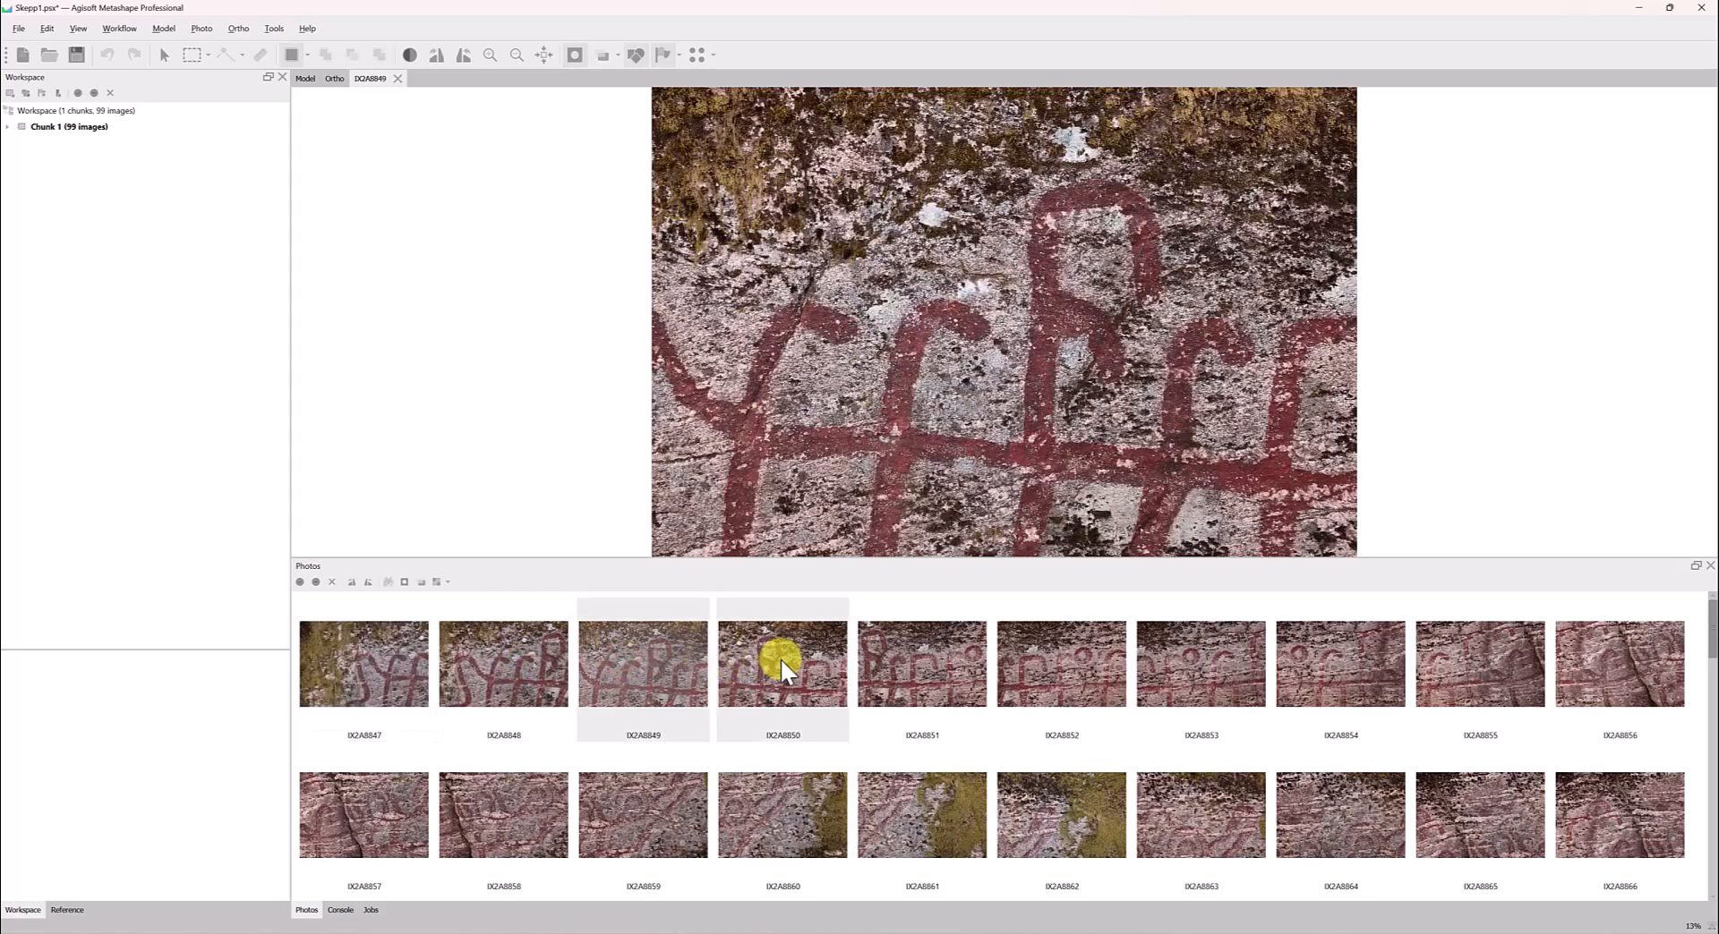
pyautogui.doubleClick(781, 658)
pyautogui.doubleClick(916, 655)
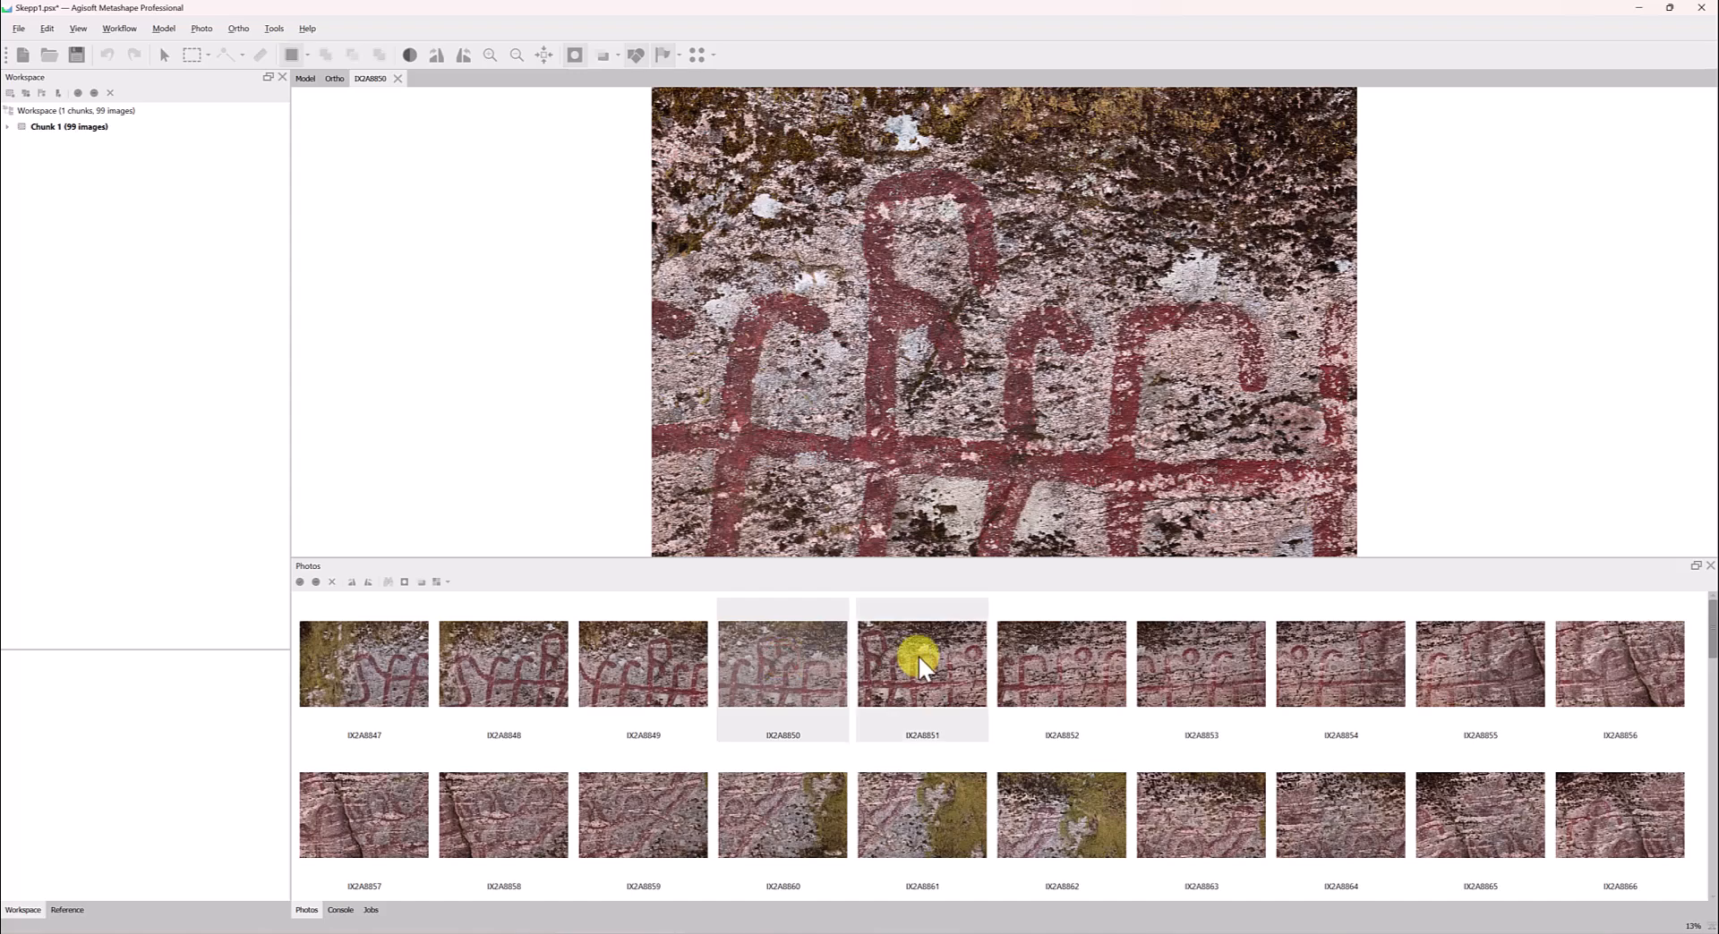
# - Disable the fourth photo in the set, the one whose number ends in 8850
pyautogui.doubleClick(796, 668)
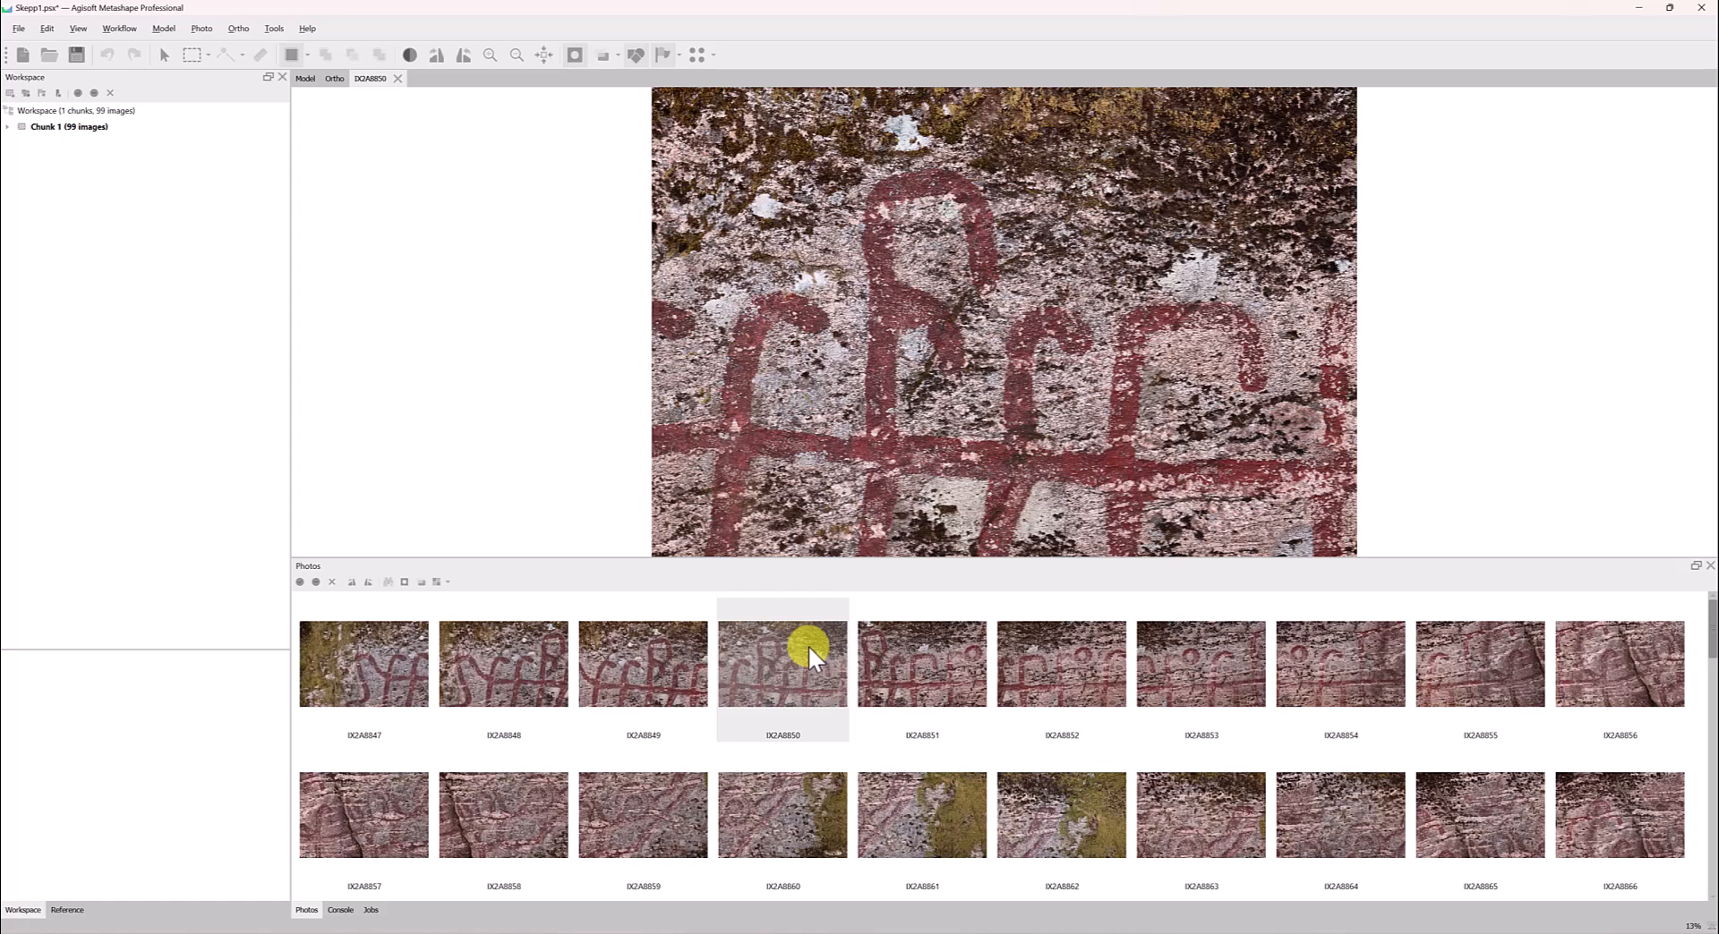
pyautogui.rightClick(807, 644)
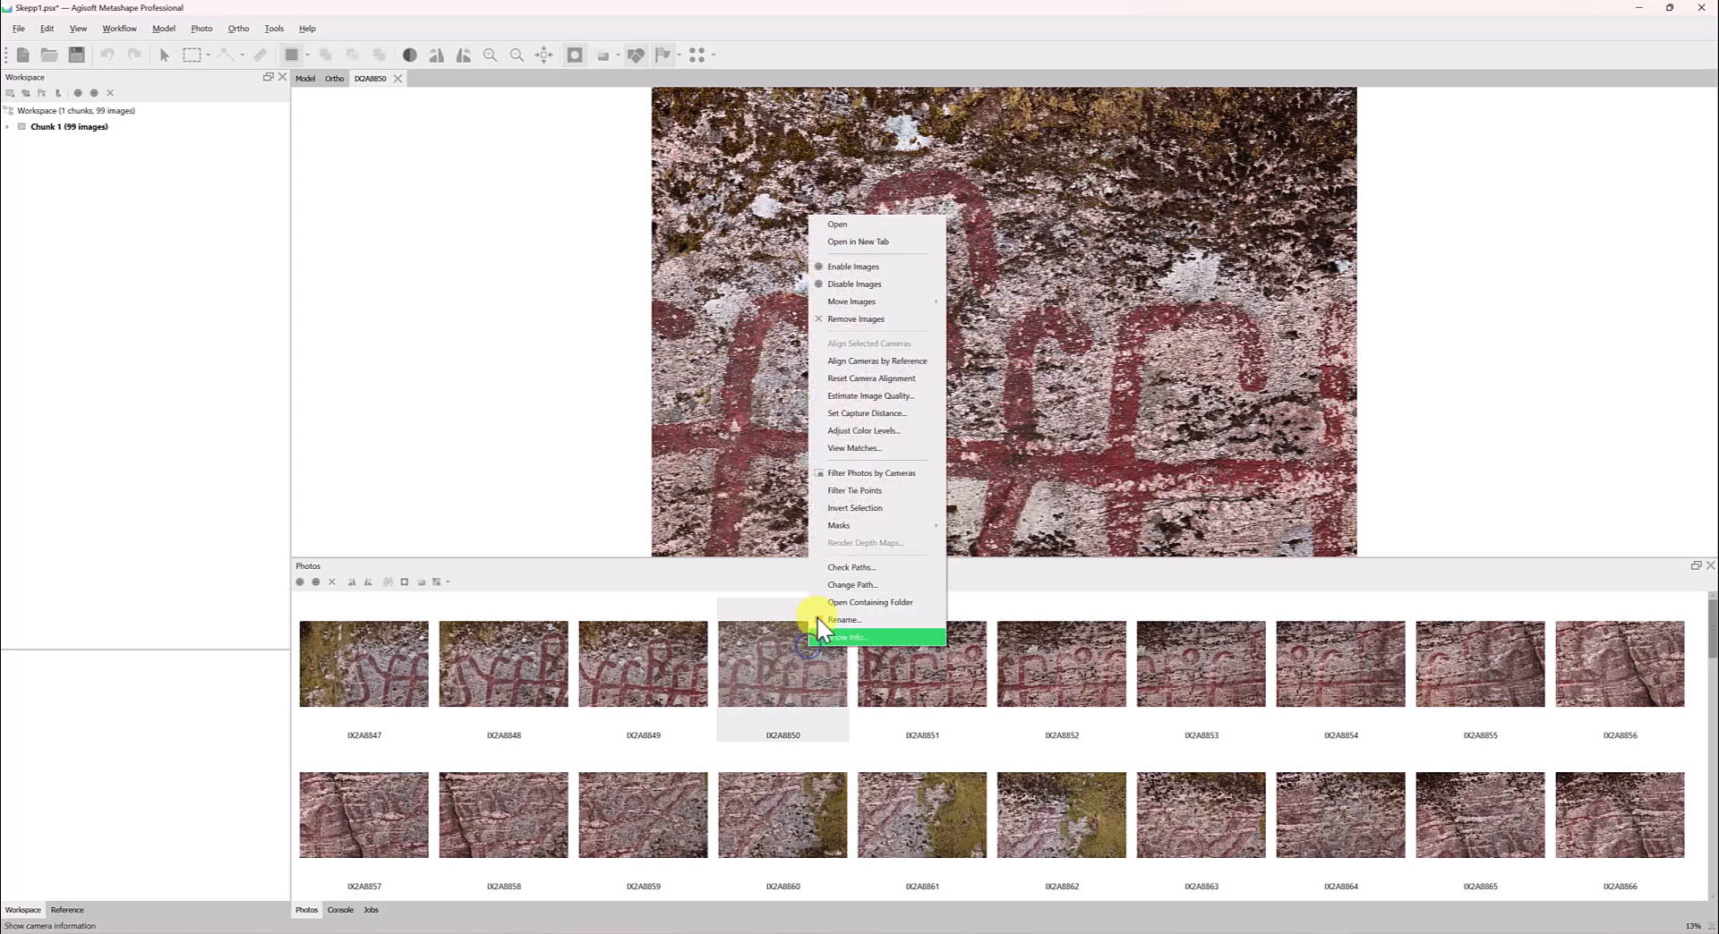
pyautogui.click(850, 285)
# - Select all photos and estimate the image quality of the selected images
pyautogui.click(411, 659)
pyautogui.rightClick(411, 659)
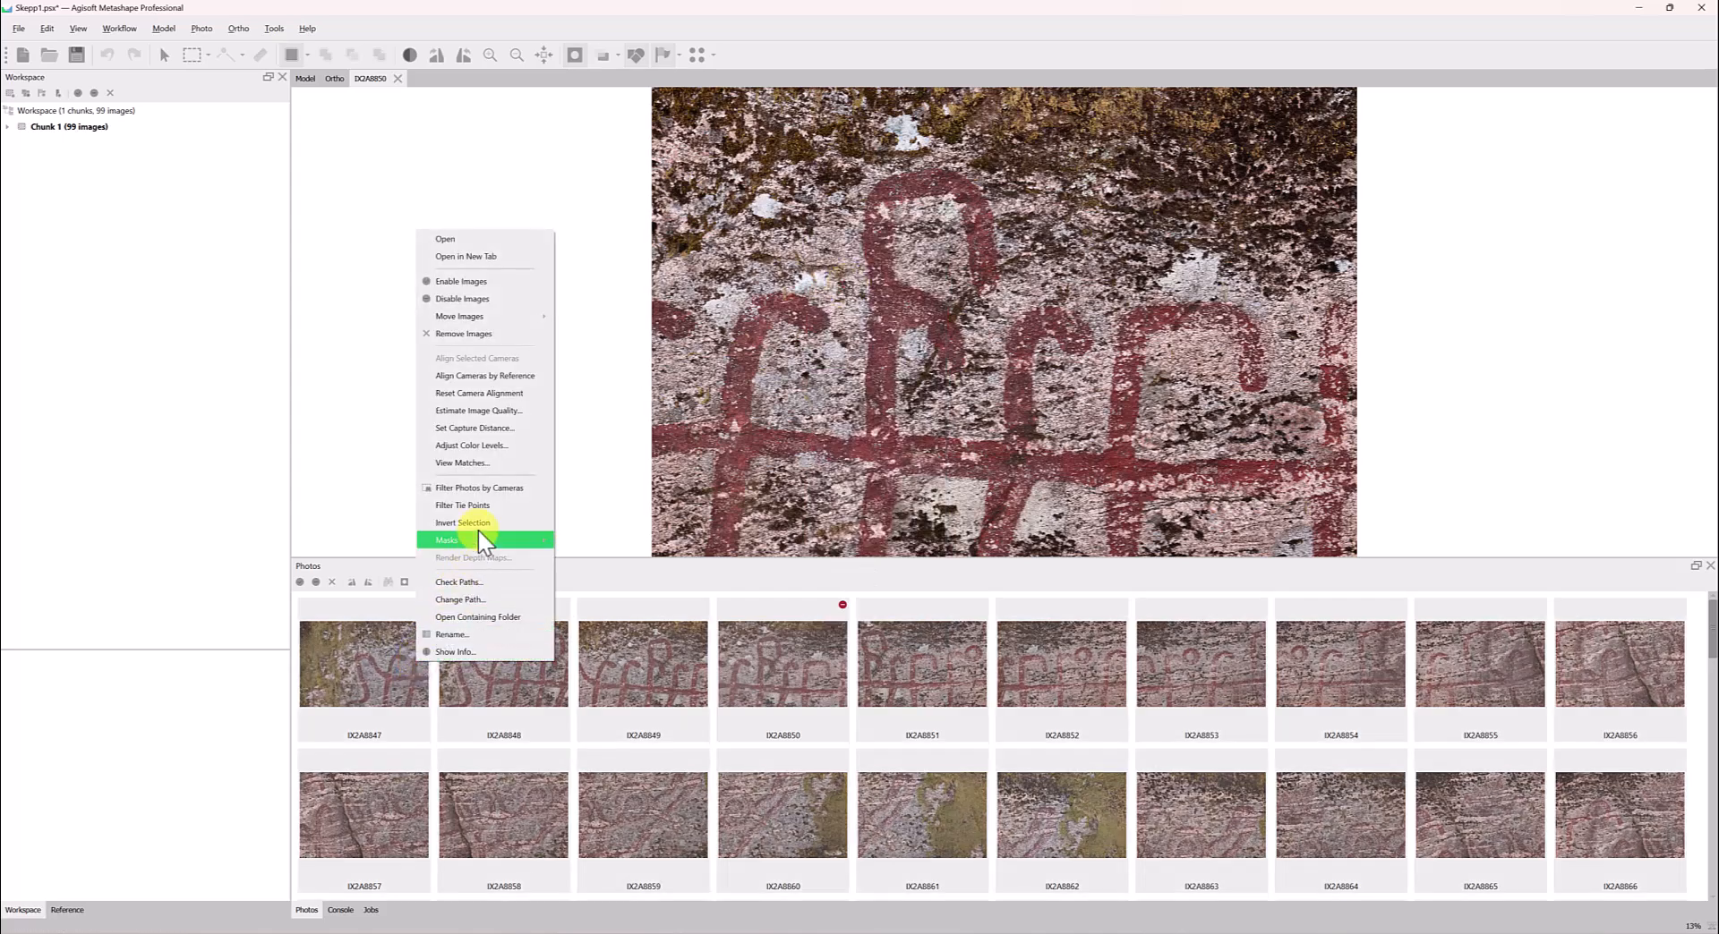
pyautogui.click(496, 410)
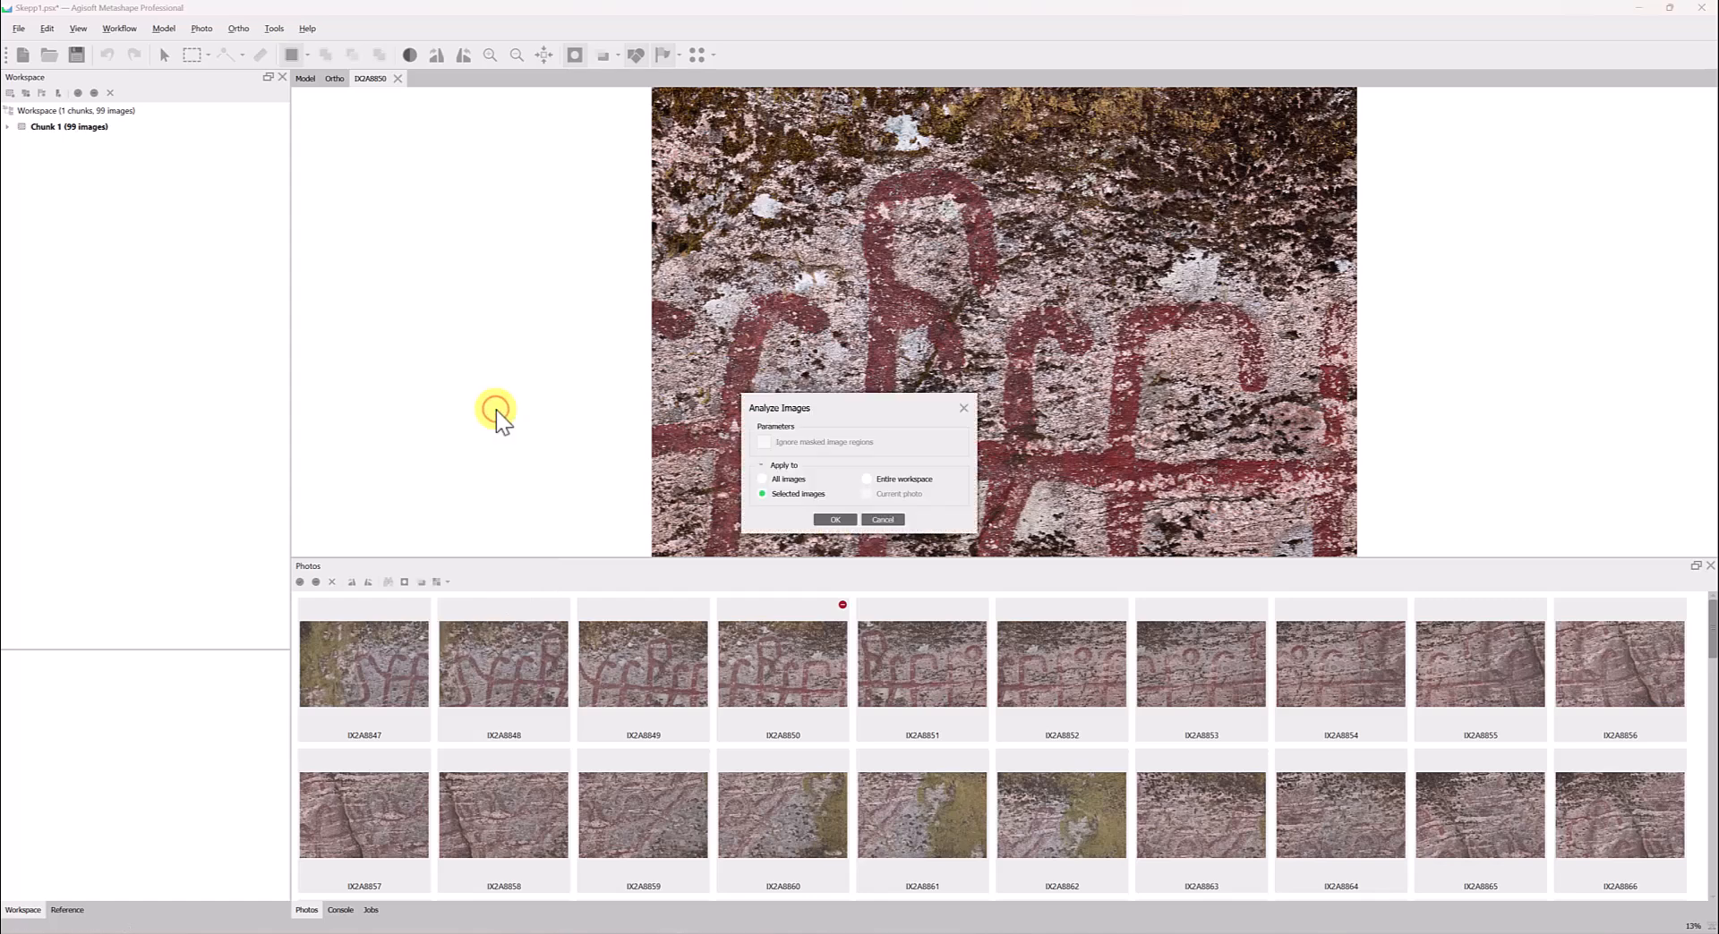
pyautogui.click(835, 519)
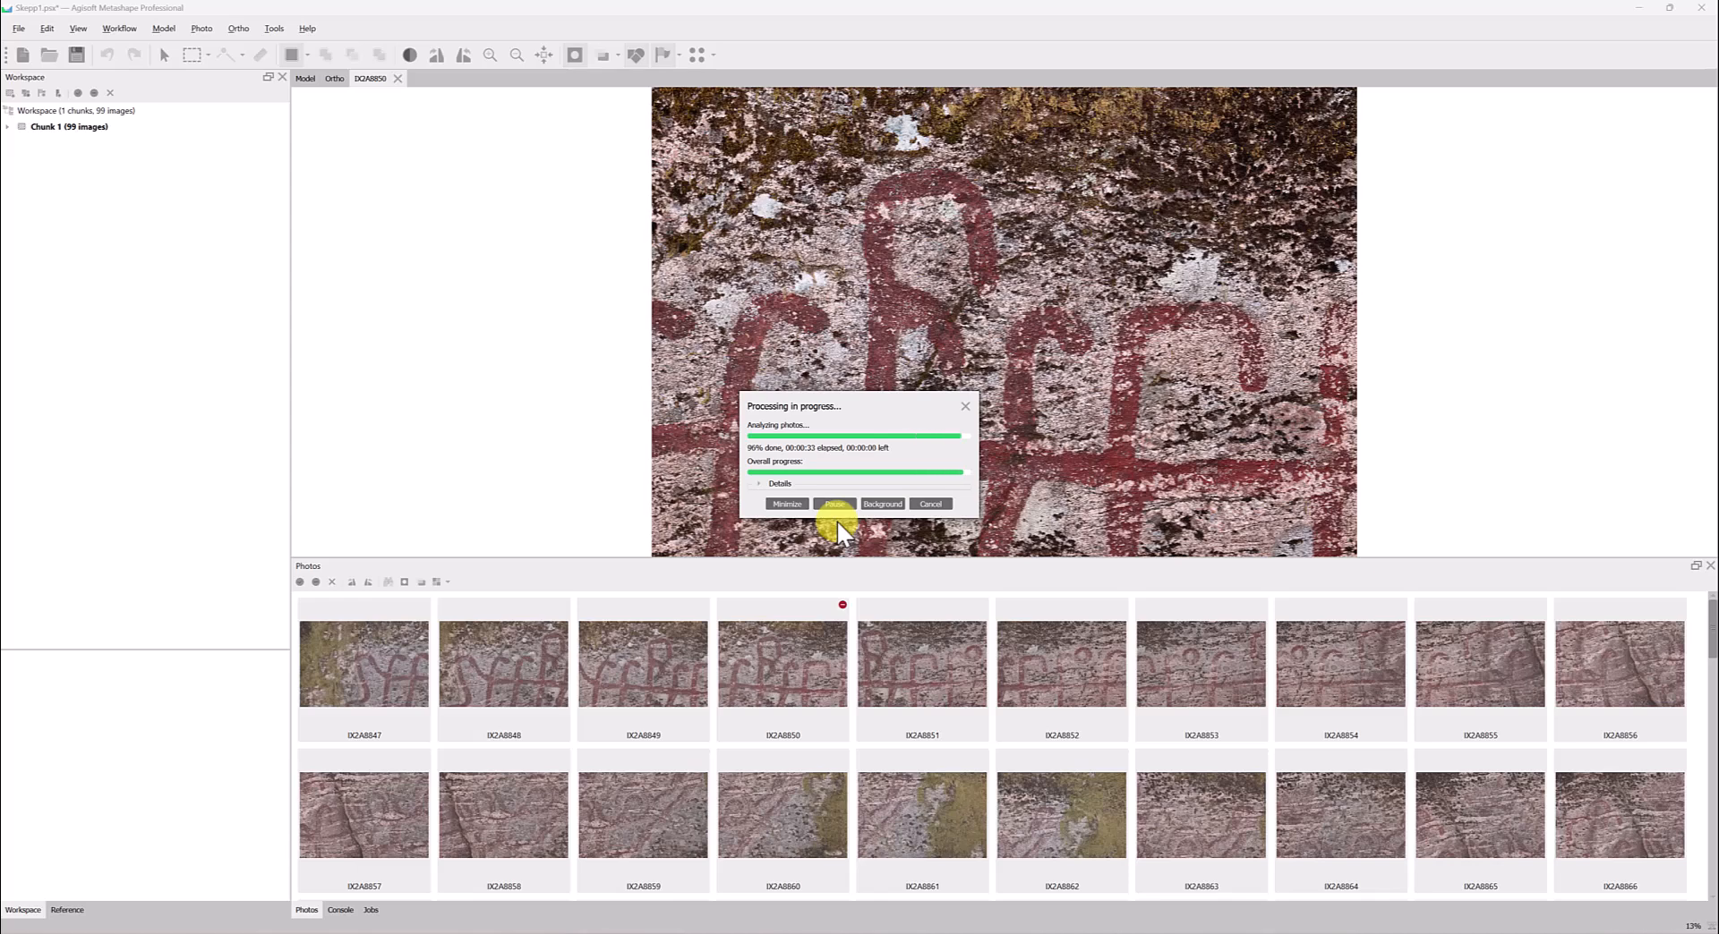
# - List the photos with details, sort them by ascending quality, and open the lowest-quality photo for inspection
pyautogui.click(446, 582)
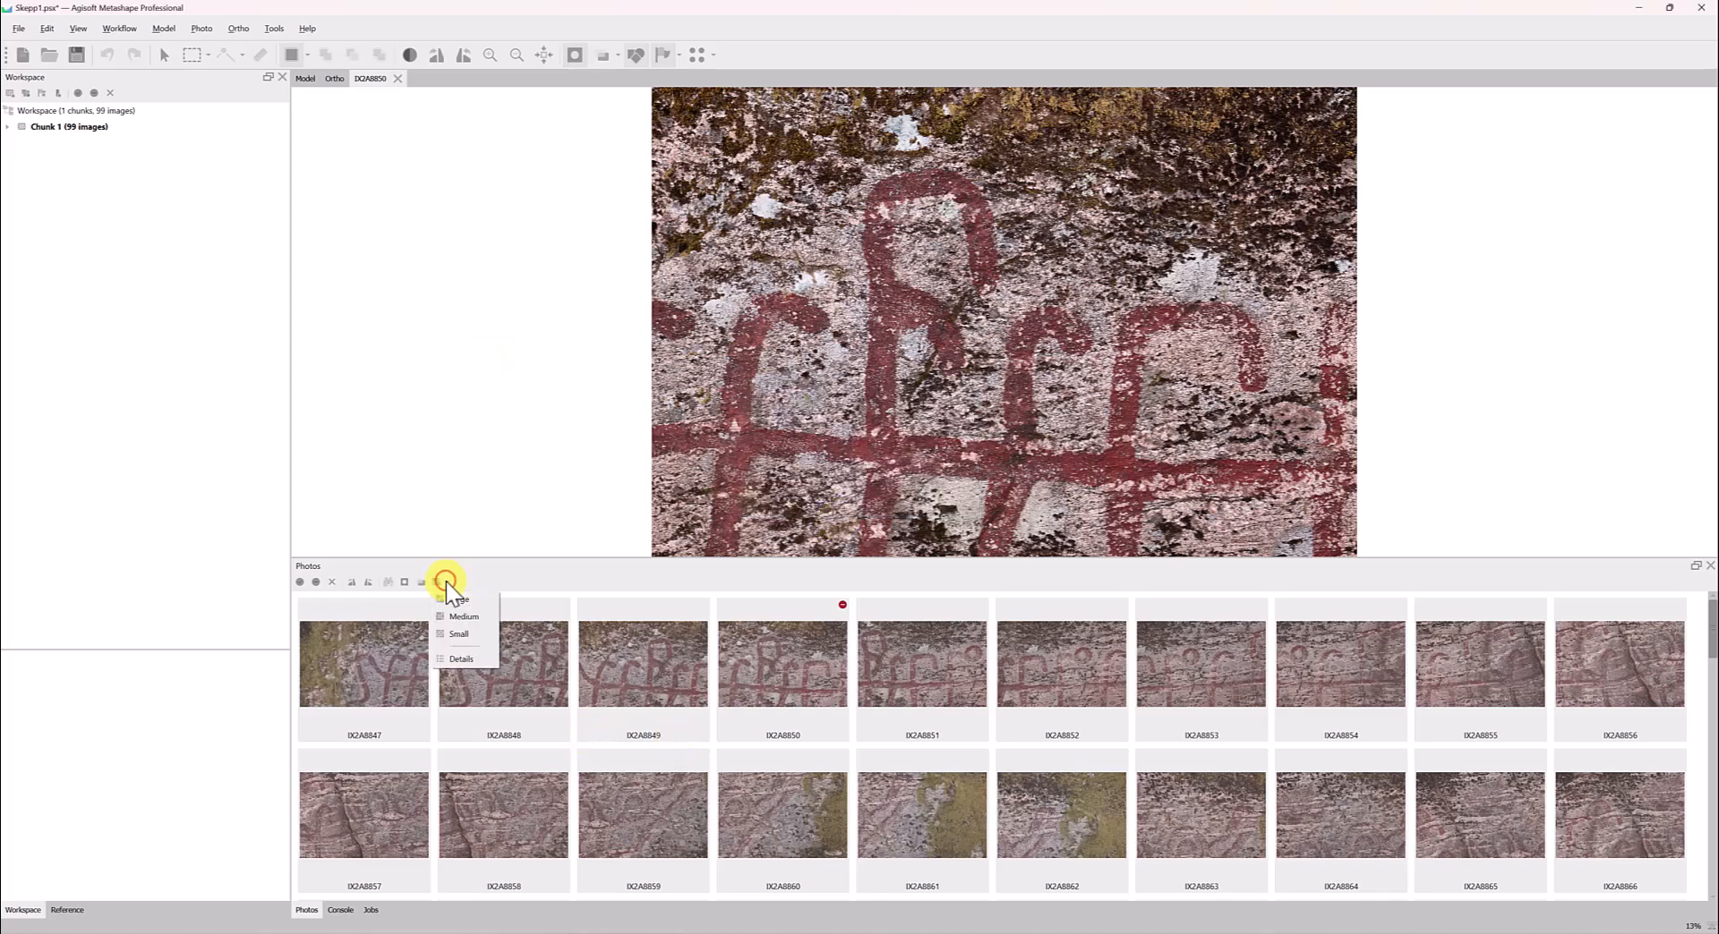
pyautogui.click(455, 660)
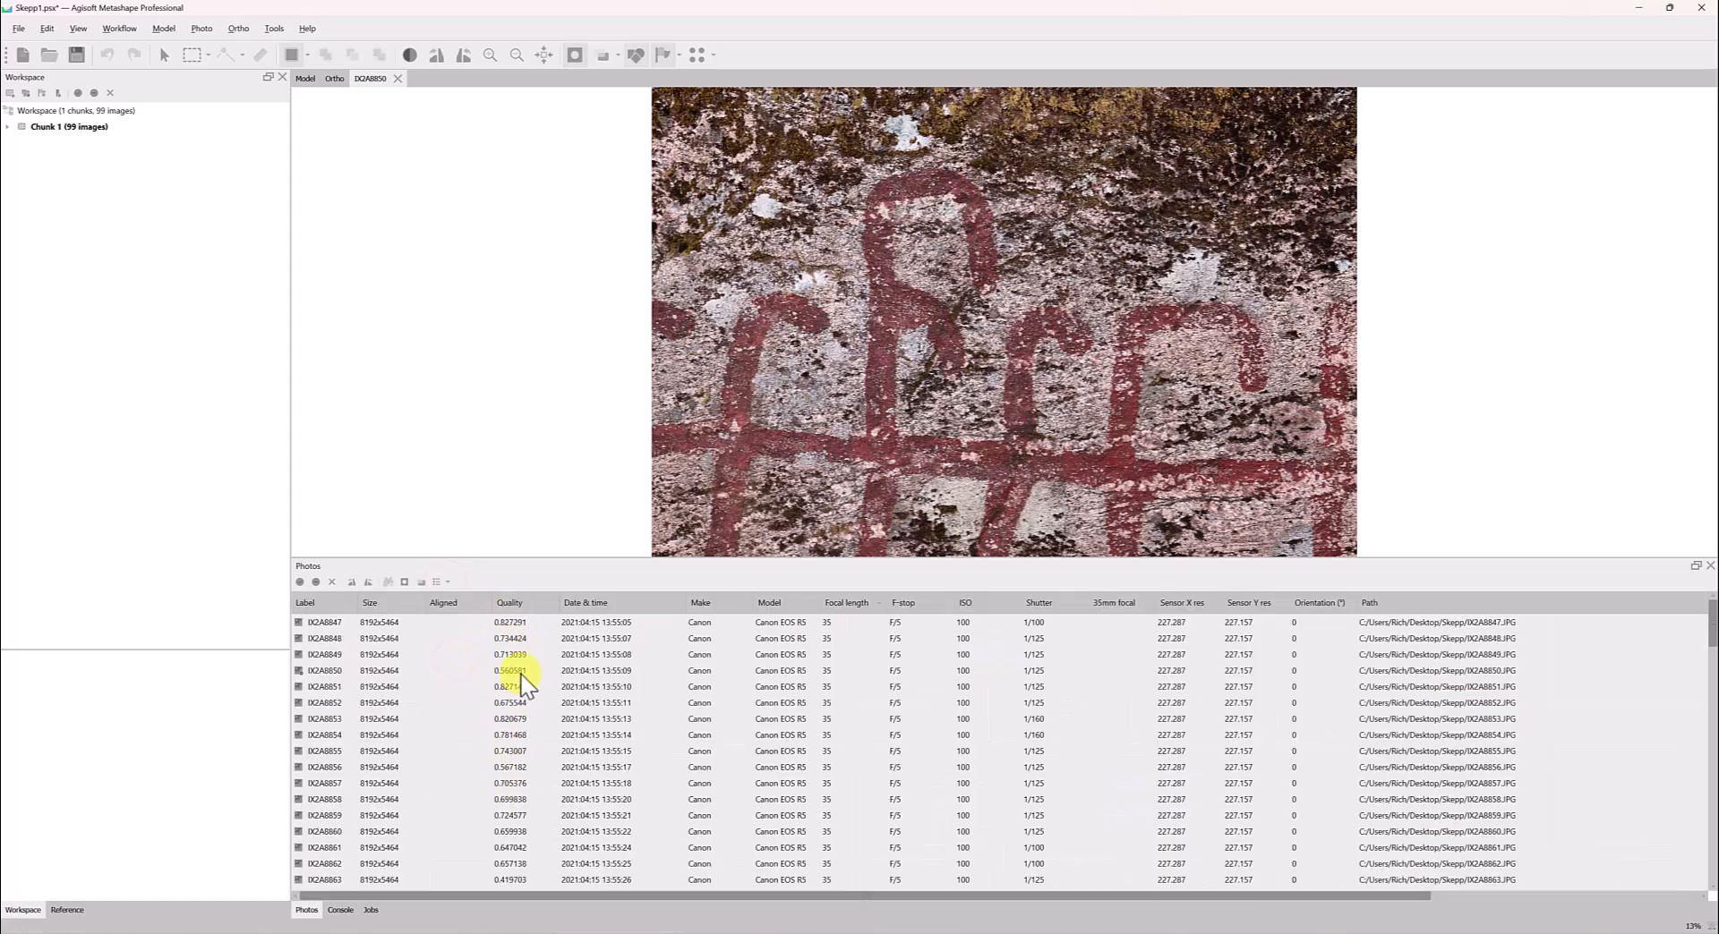
pyautogui.click(519, 603)
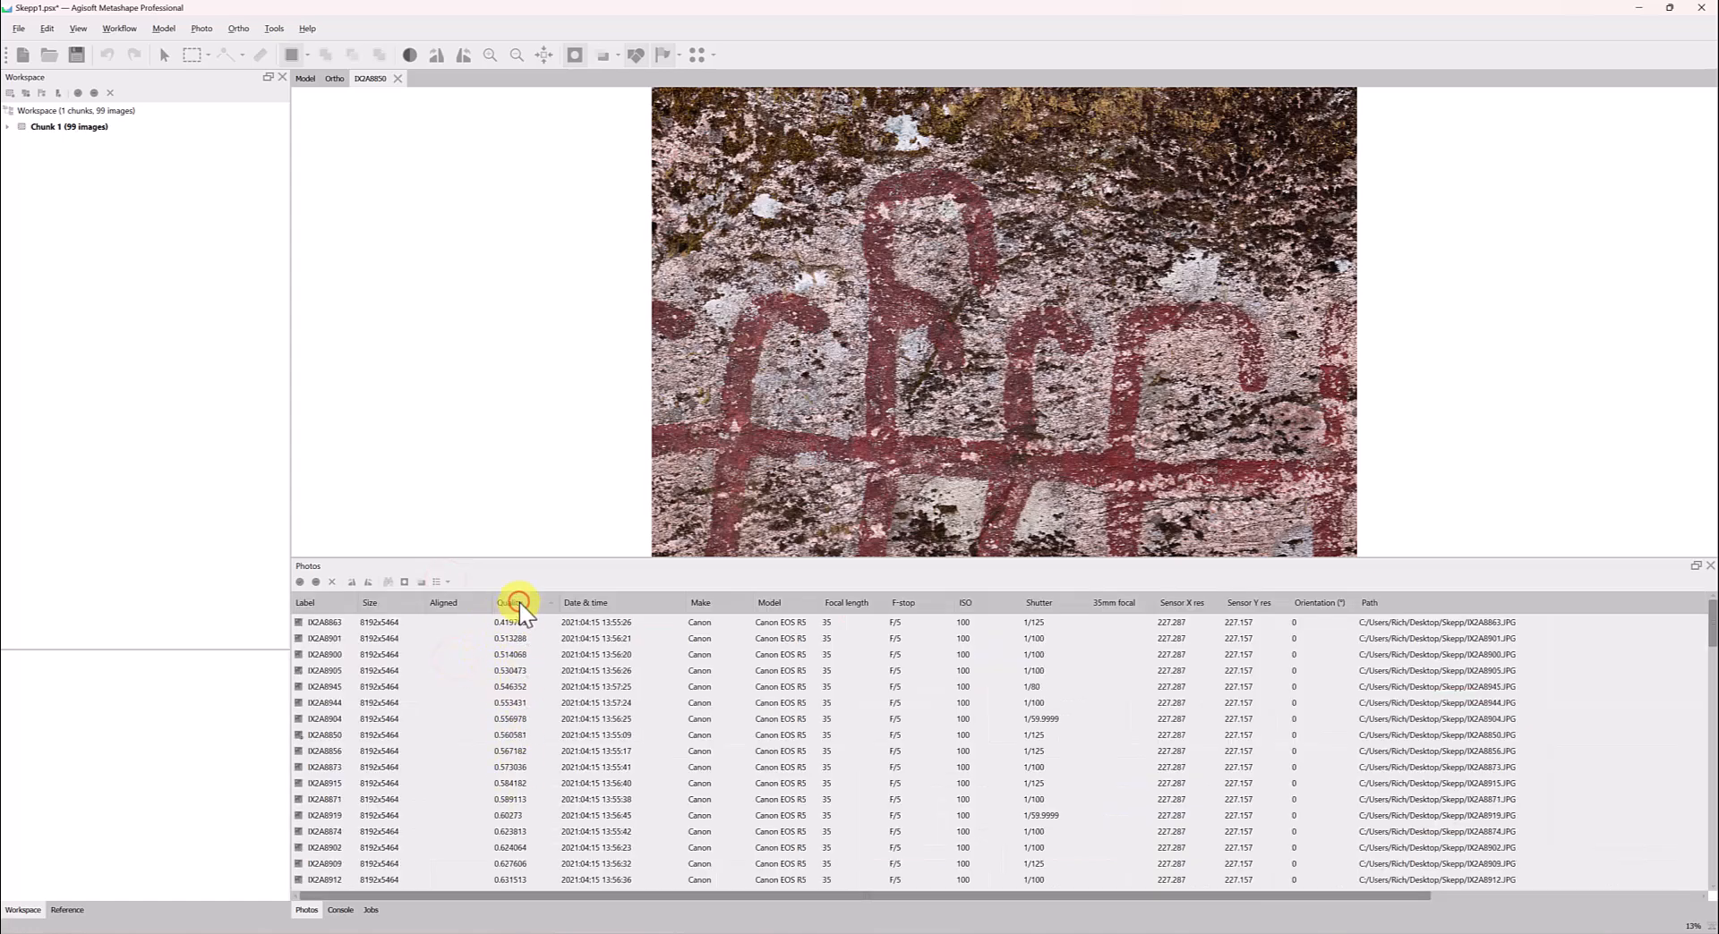
pyautogui.doubleClick(331, 622)
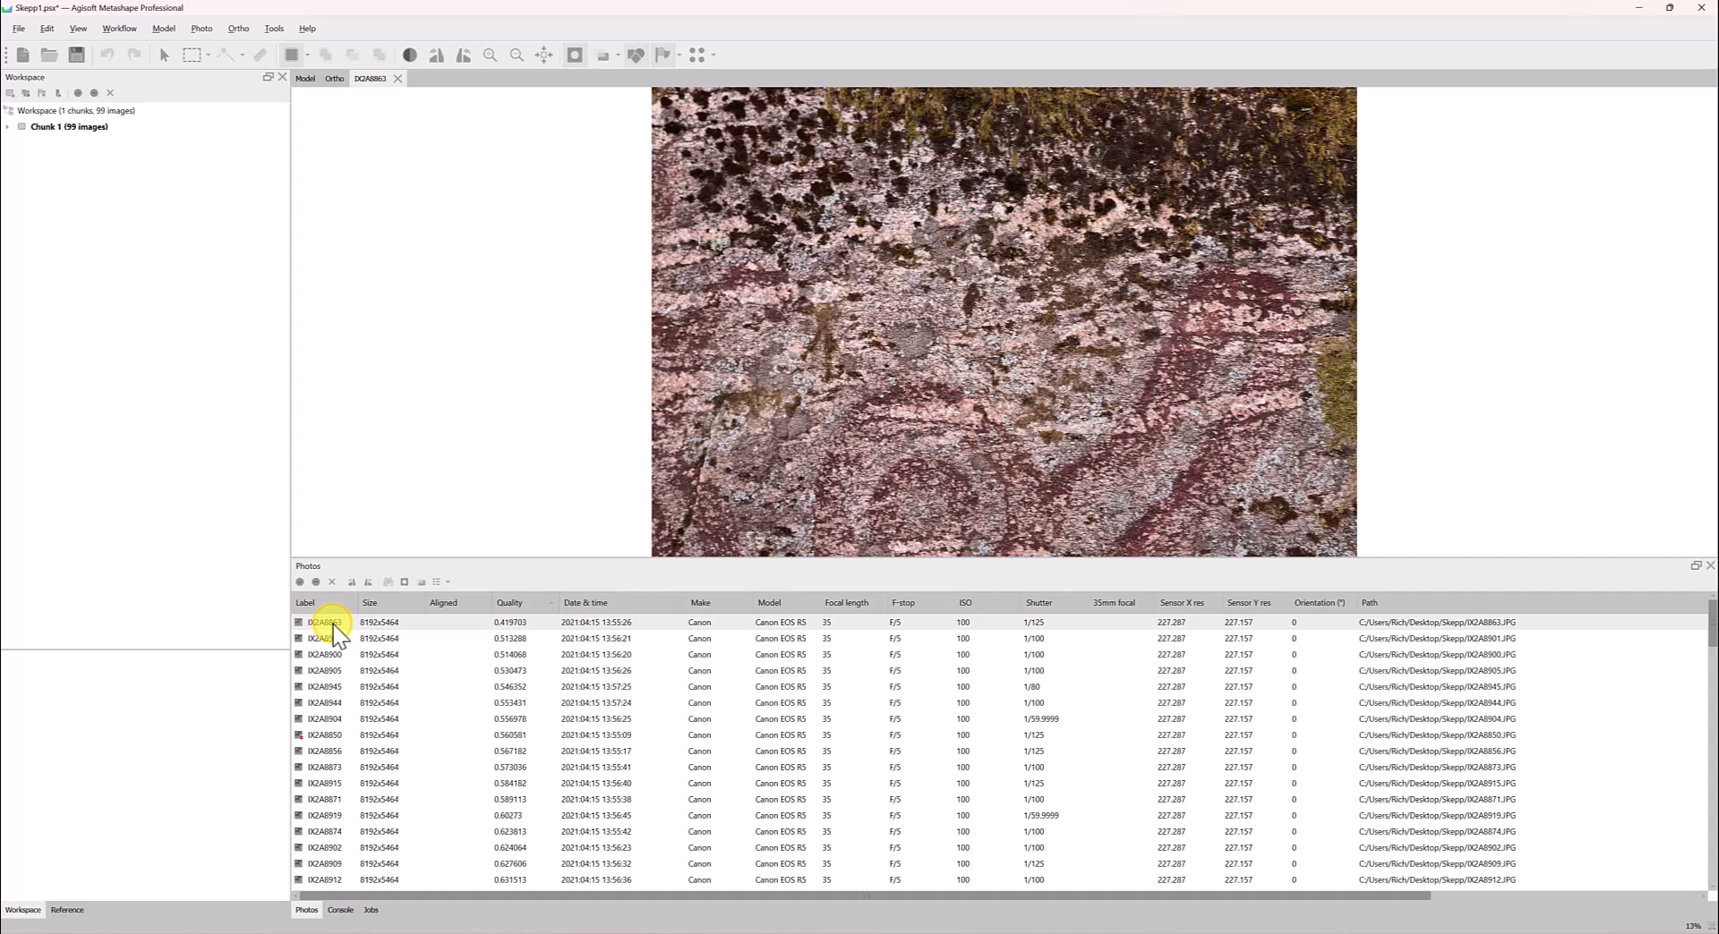
# - Generate masks for the selected images with the Automatic (AI) method and the Replacement operation
pyautogui.rightClick(557, 646)
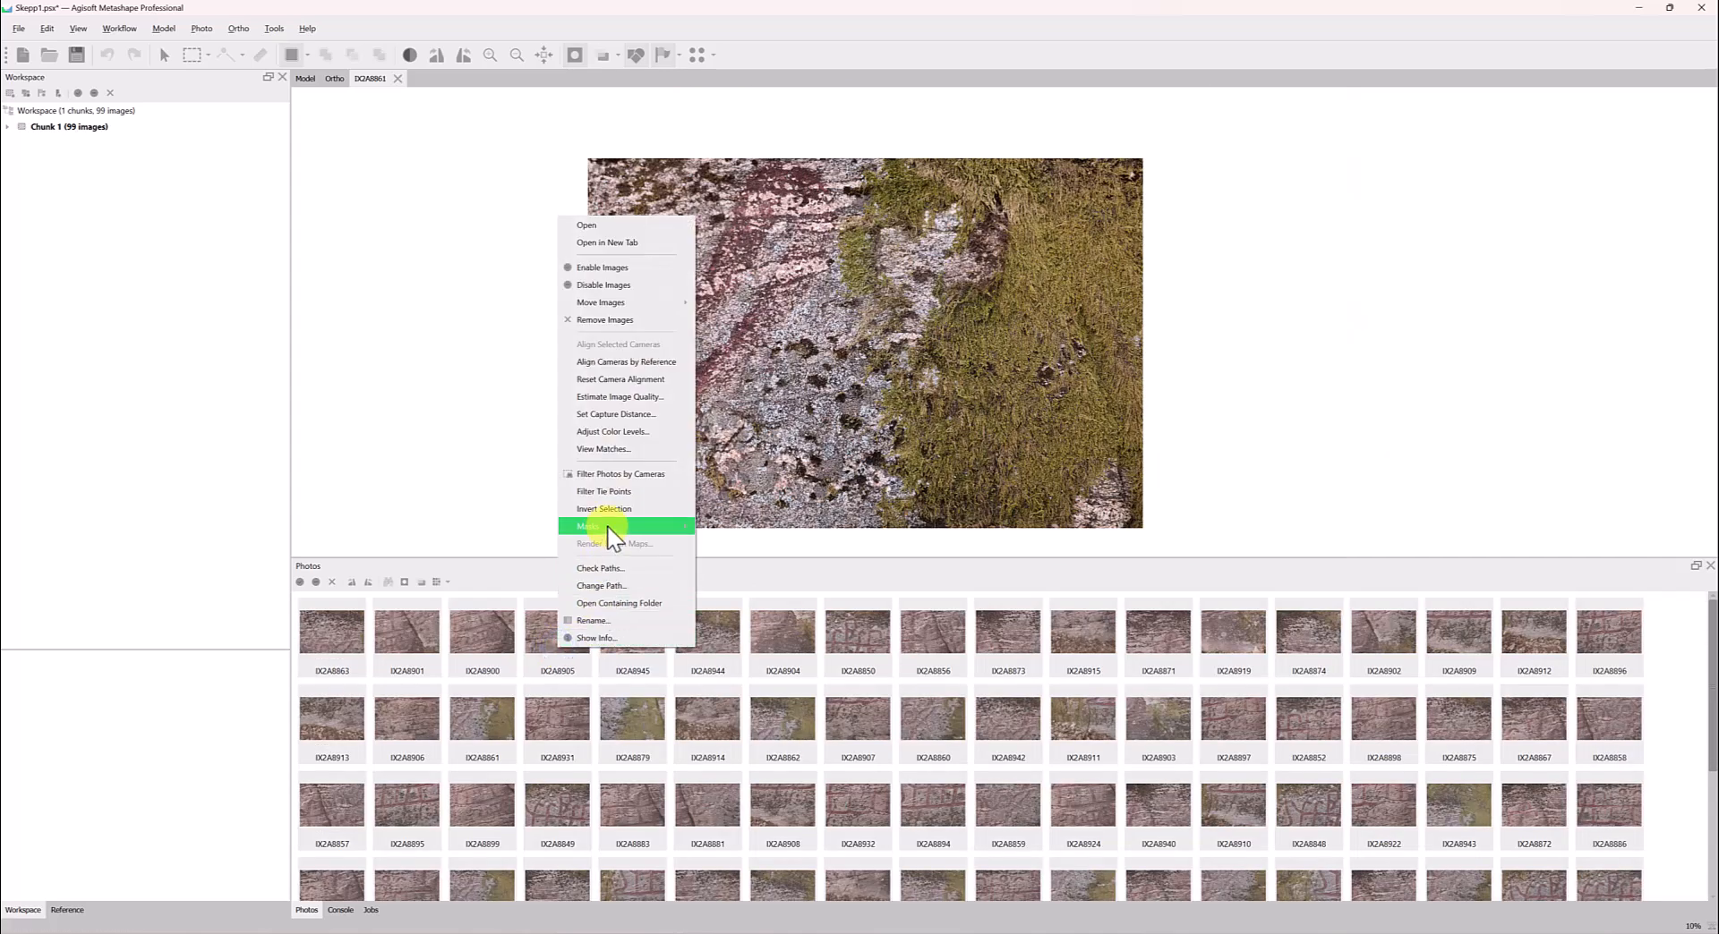
pyautogui.moveTo(608, 527)
pyautogui.click(740, 547)
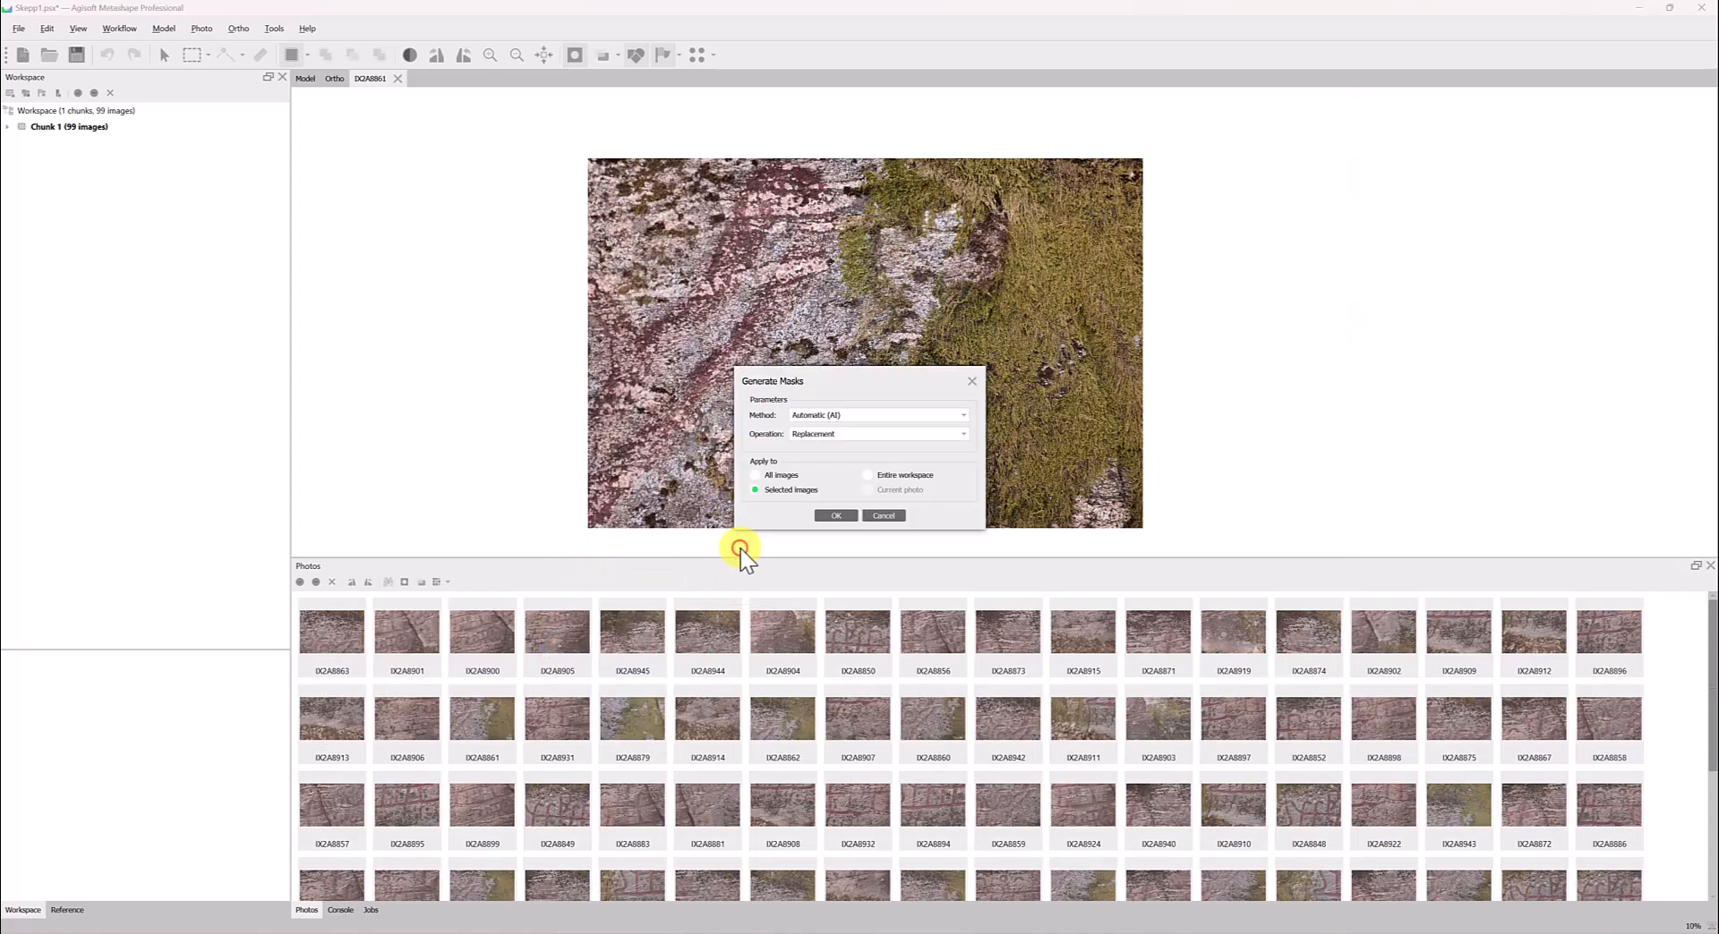
pyautogui.click(857, 414)
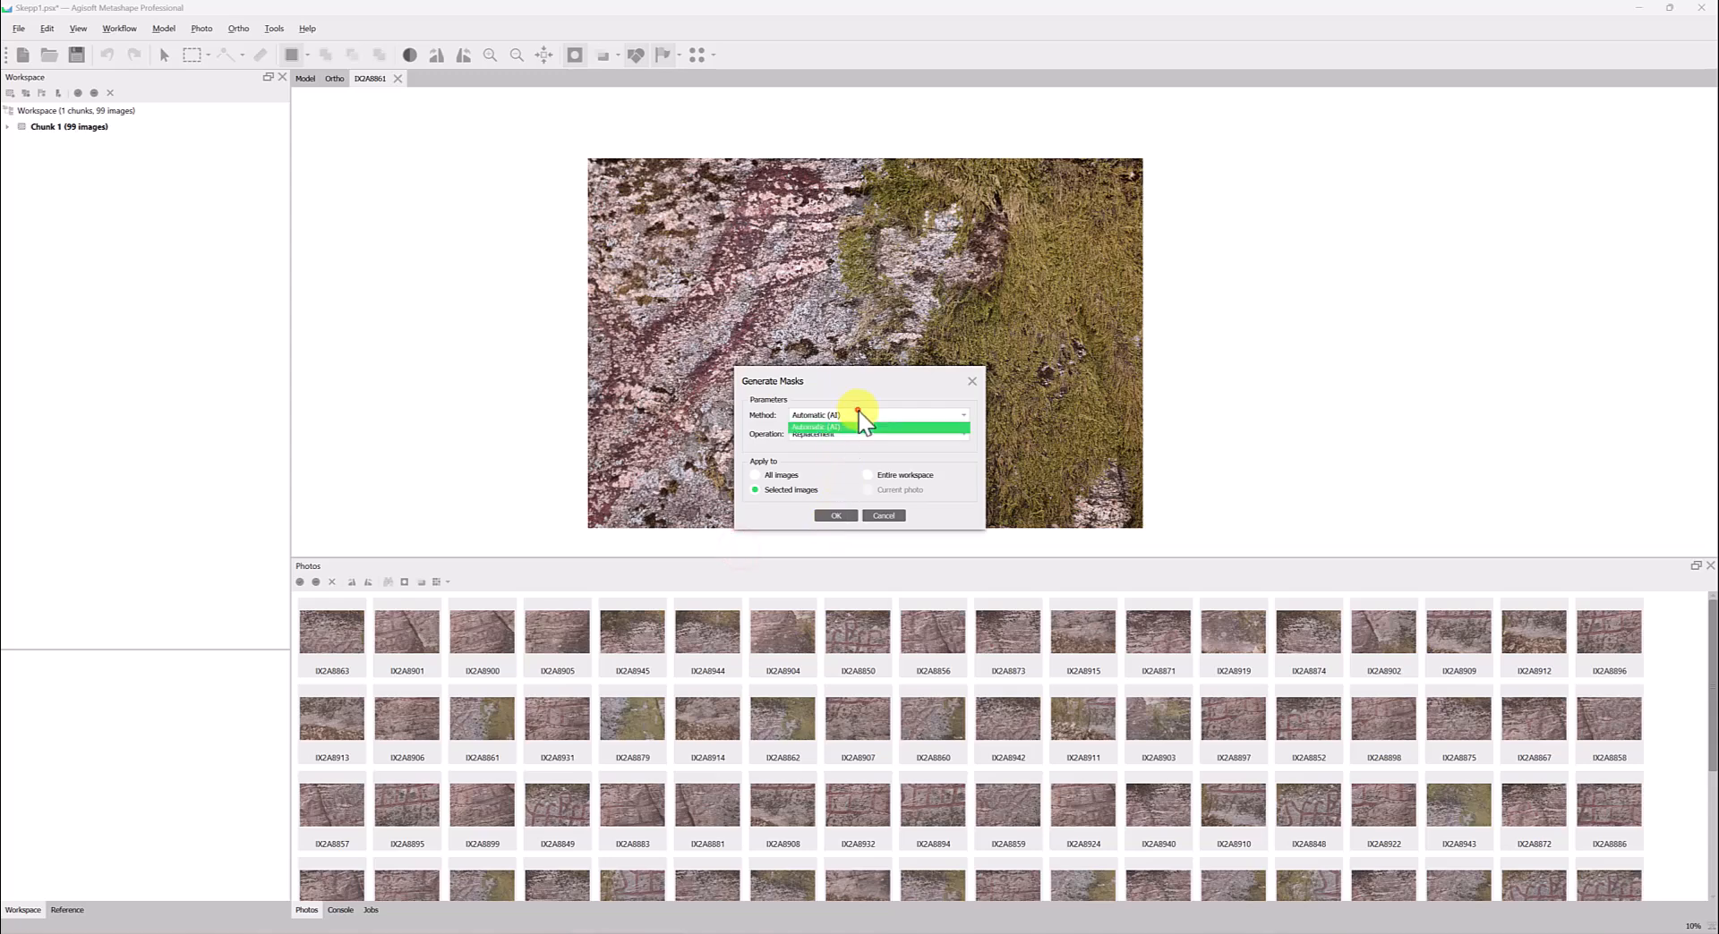
pyautogui.click(857, 415)
pyautogui.click(833, 515)
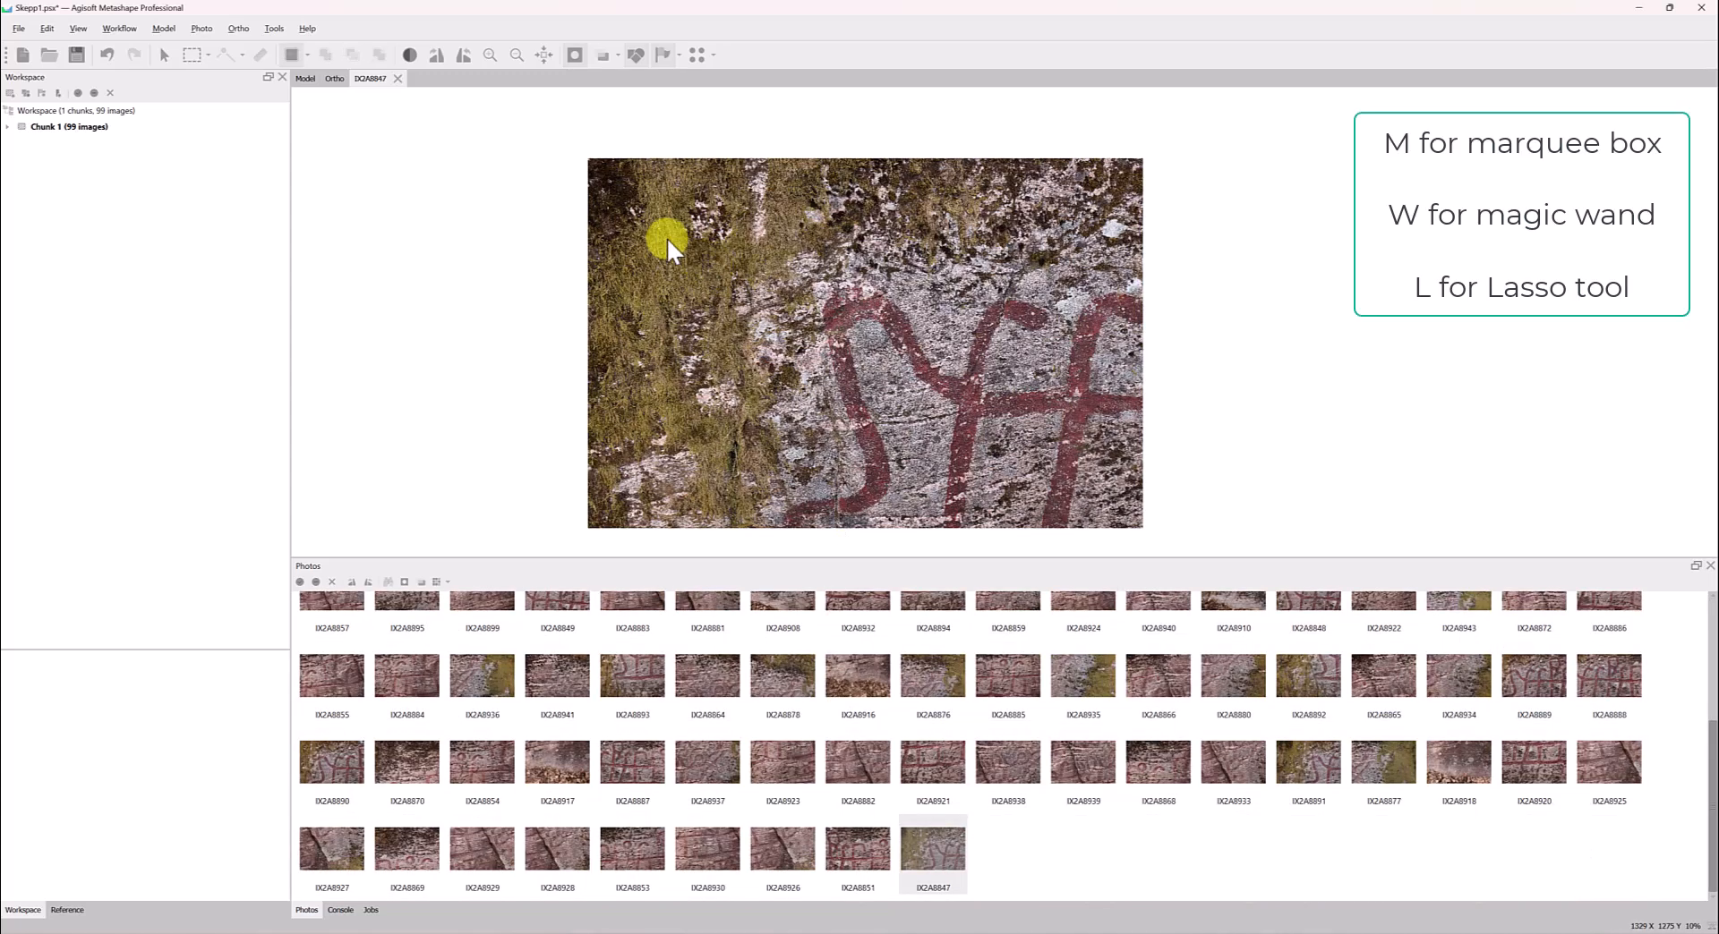
# - Add the rectangular selection over the grass to the photo's mask, and select part of the red carving with the magic wand
pyautogui.hotkey('ctrl', 'shift', 'a')
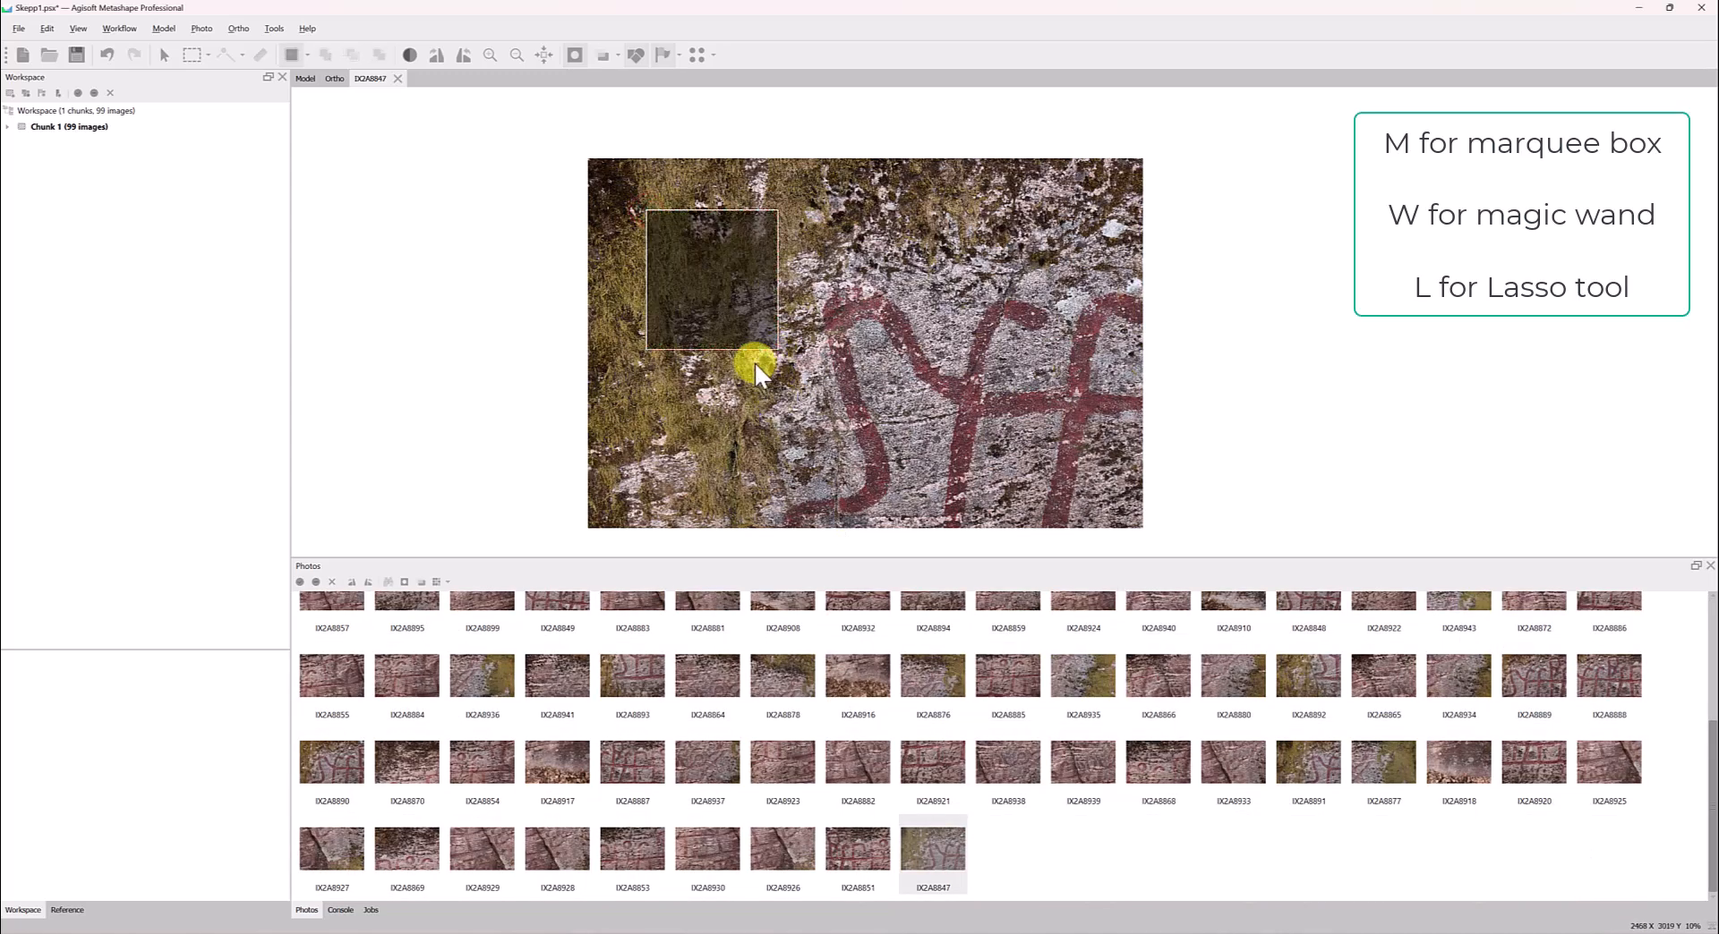
pyautogui.click(976, 257)
pyautogui.click(964, 396)
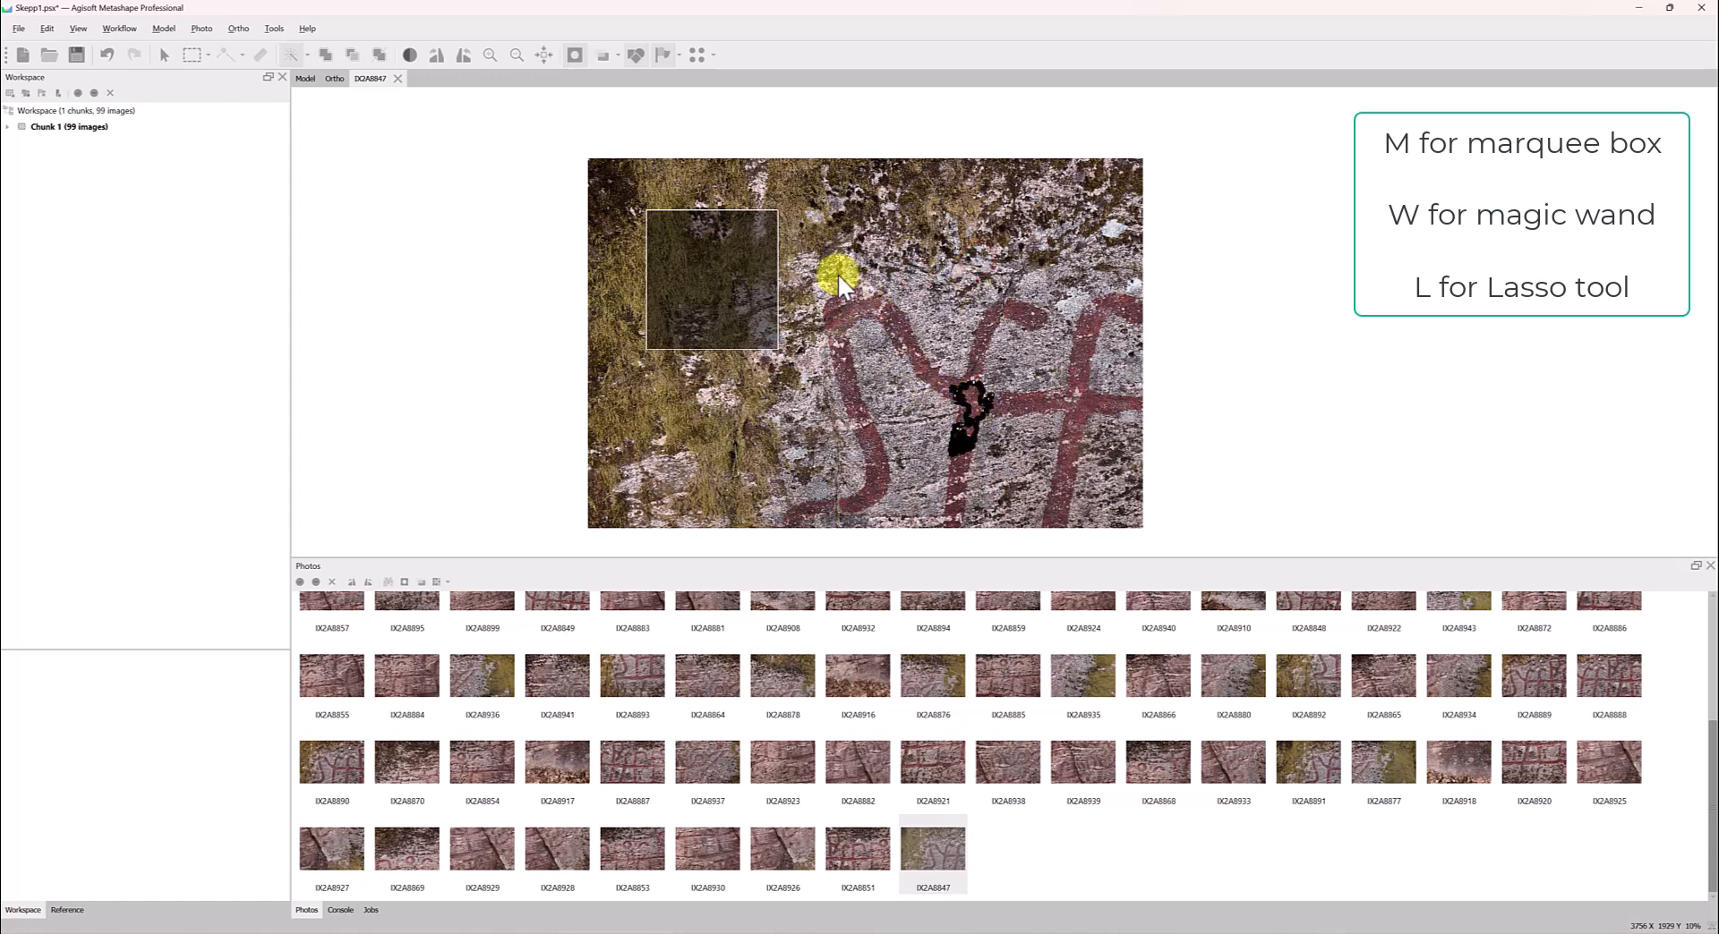
# - Outline the grassy left side and upper strip of the photo with the Lasso tool and add the area to the mask
pyautogui.press('l')
pyautogui.click(786, 205)
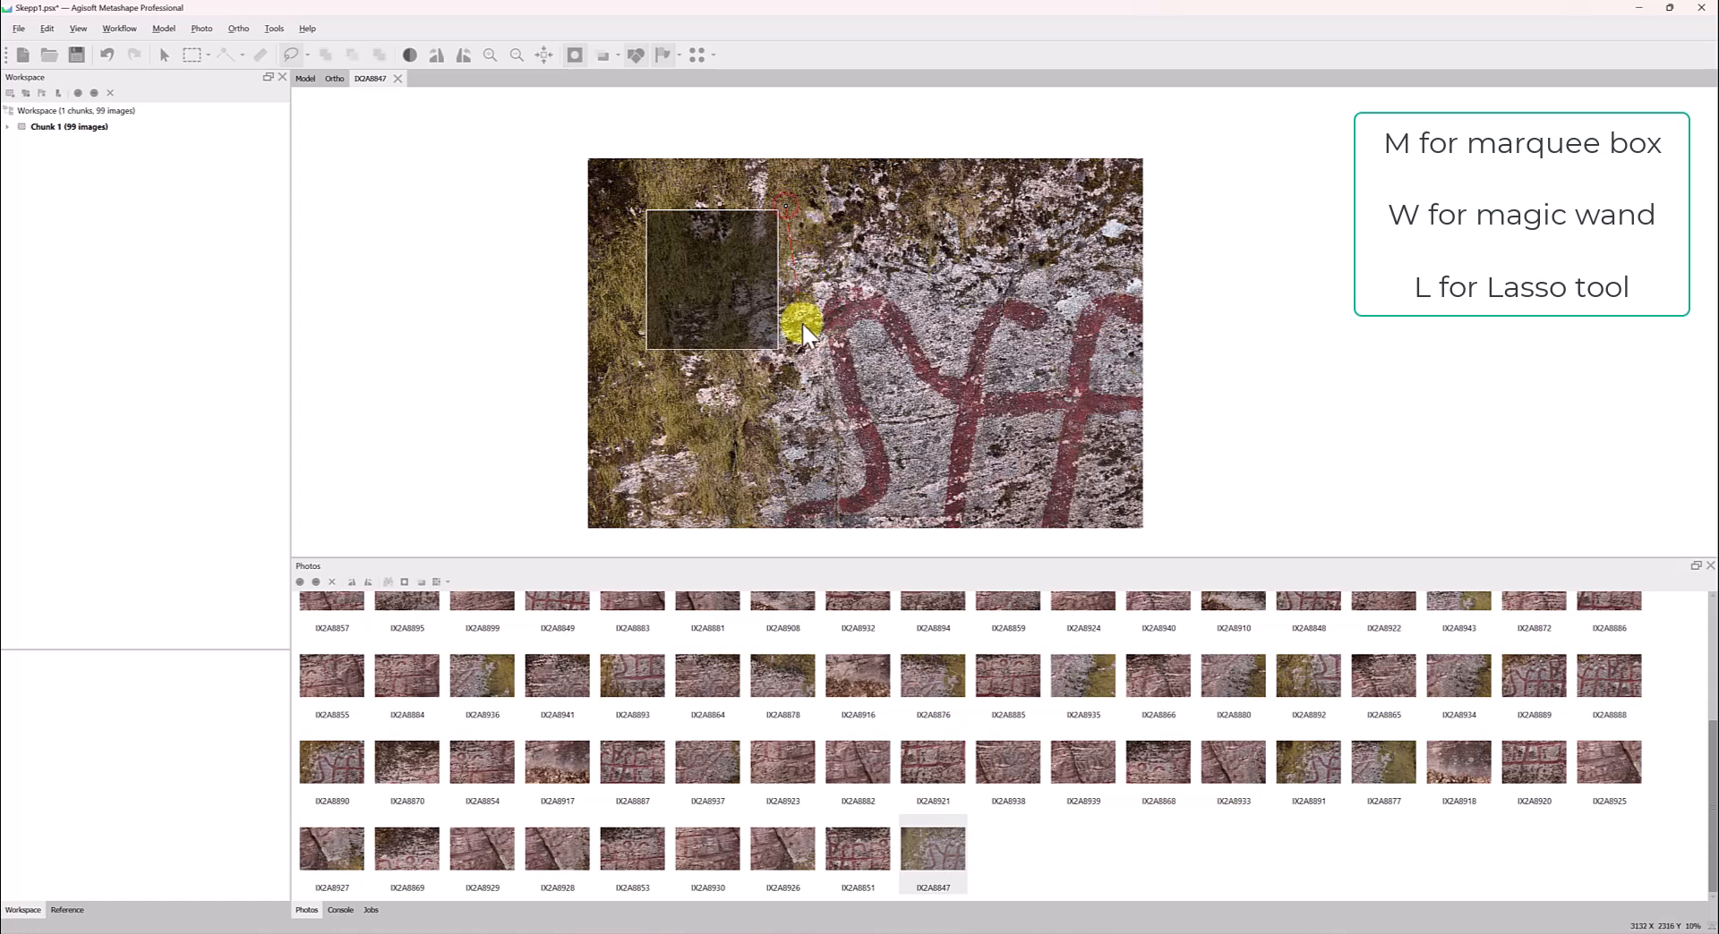
pyautogui.click(802, 323)
pyautogui.click(777, 471)
pyautogui.click(760, 534)
pyautogui.click(524, 530)
pyautogui.click(538, 153)
pyautogui.click(1205, 142)
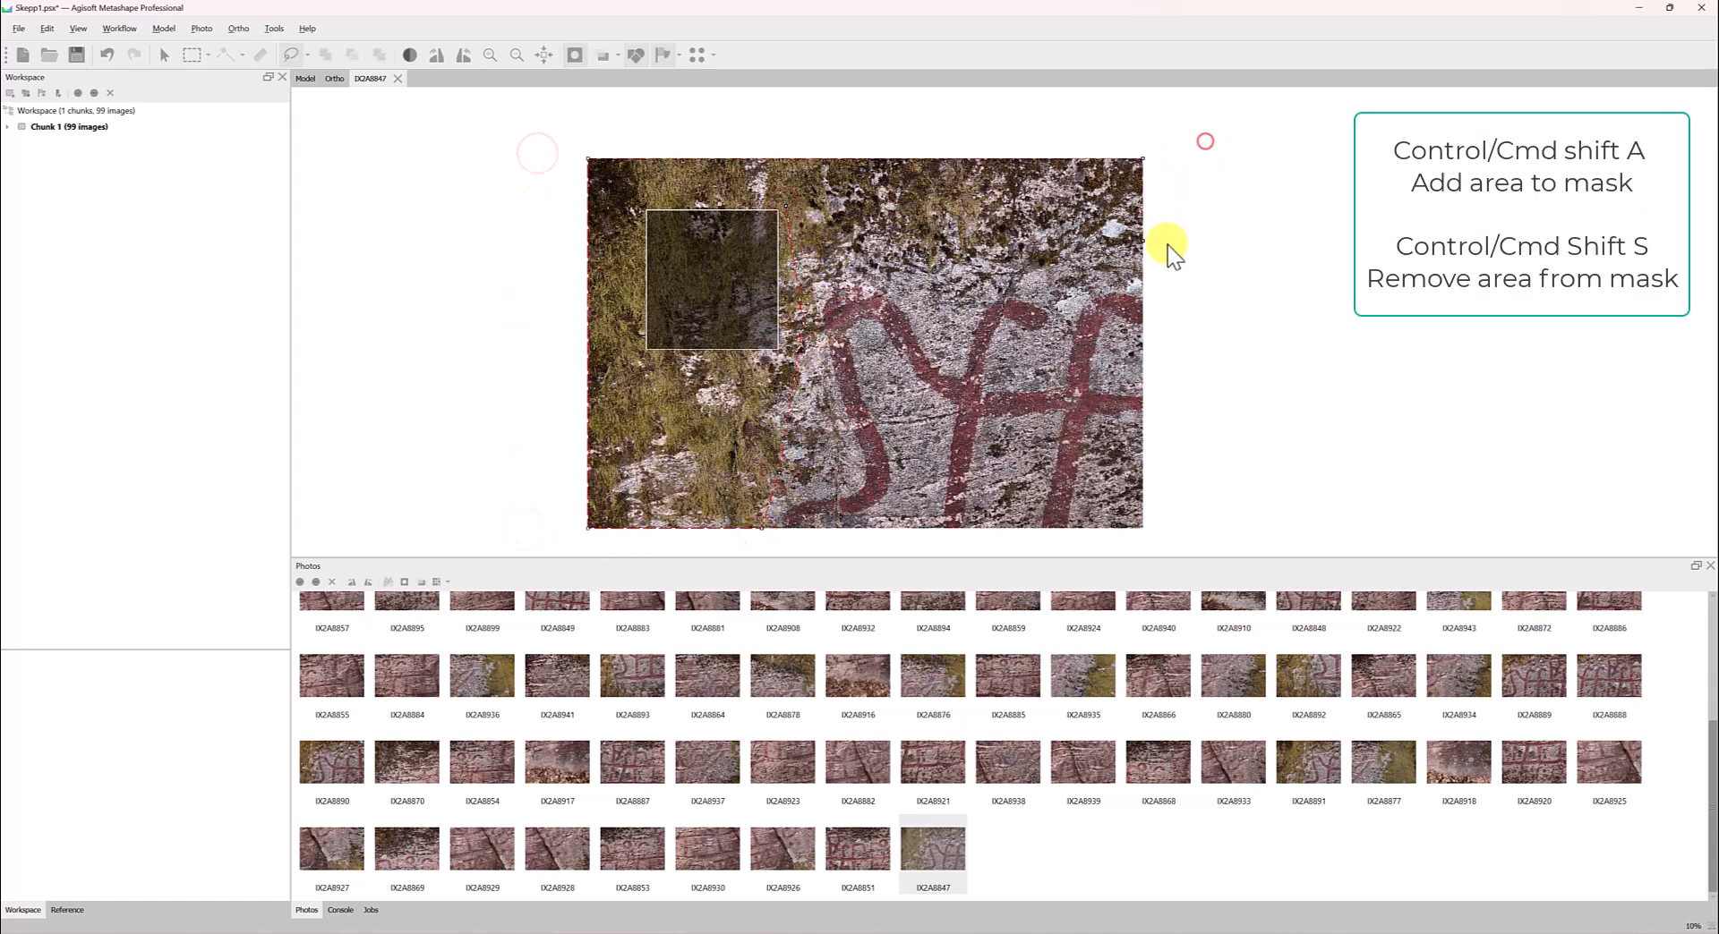
pyautogui.click(1168, 263)
pyautogui.click(860, 254)
pyautogui.click(786, 206)
pyautogui.hotkey('ctrl', 'shift', 'a')
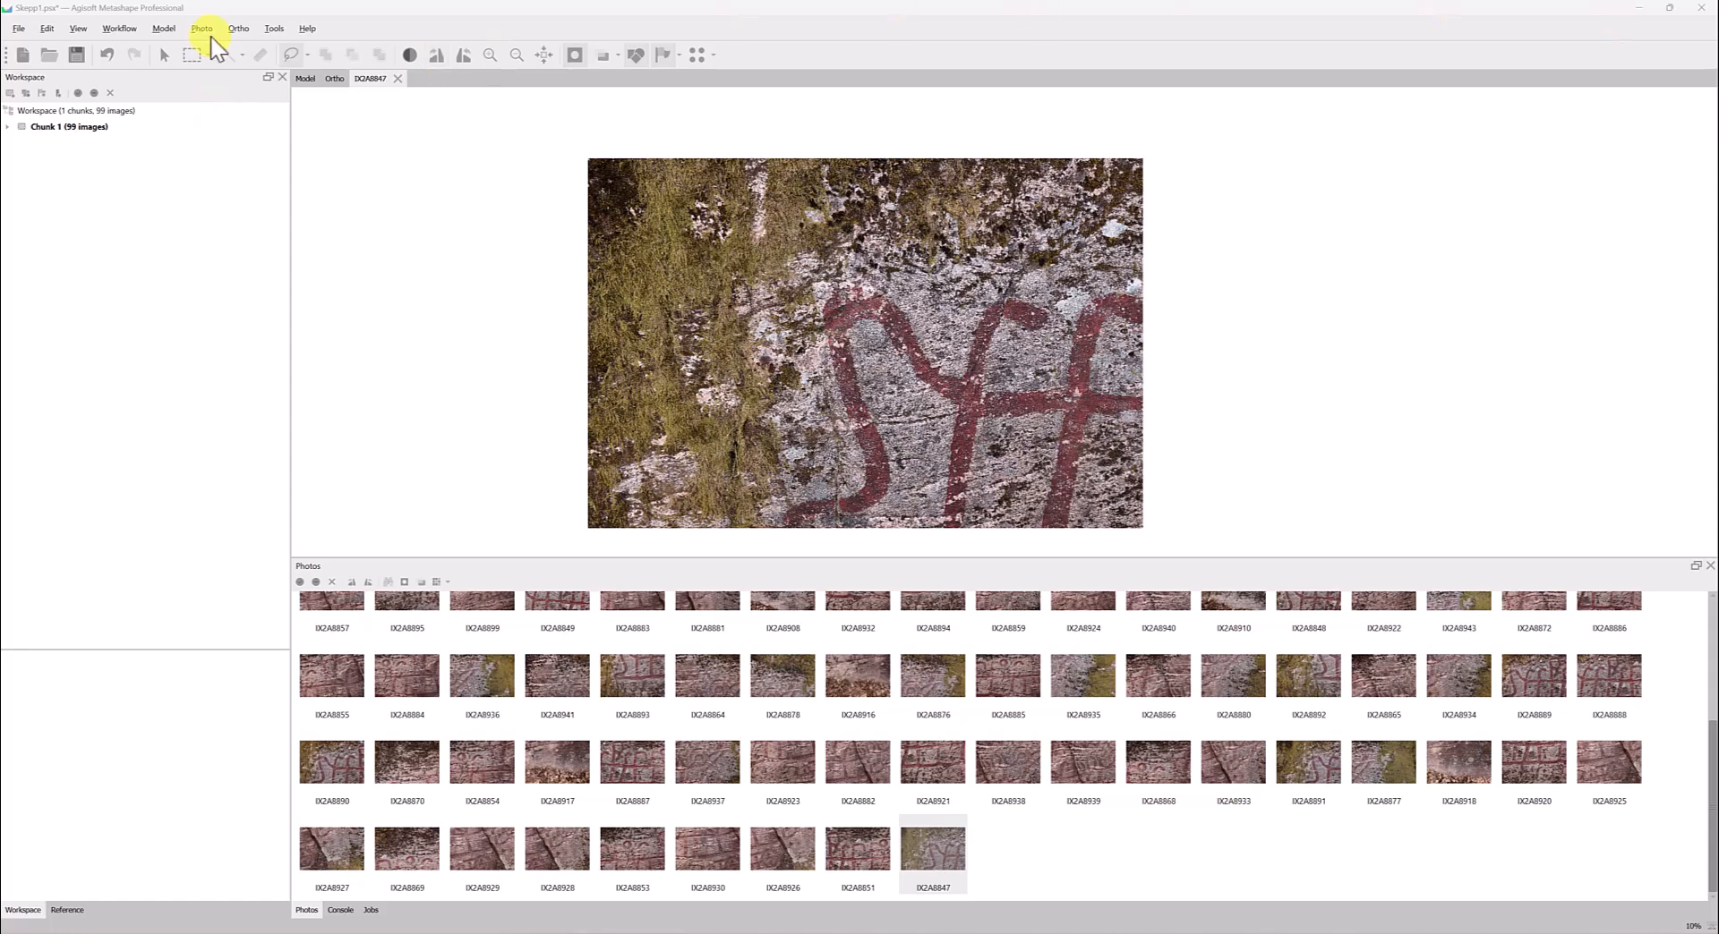
# - Return to the model view, expand Chunk 1, and set up Align Photos with High accuracy
pyautogui.click(305, 77)
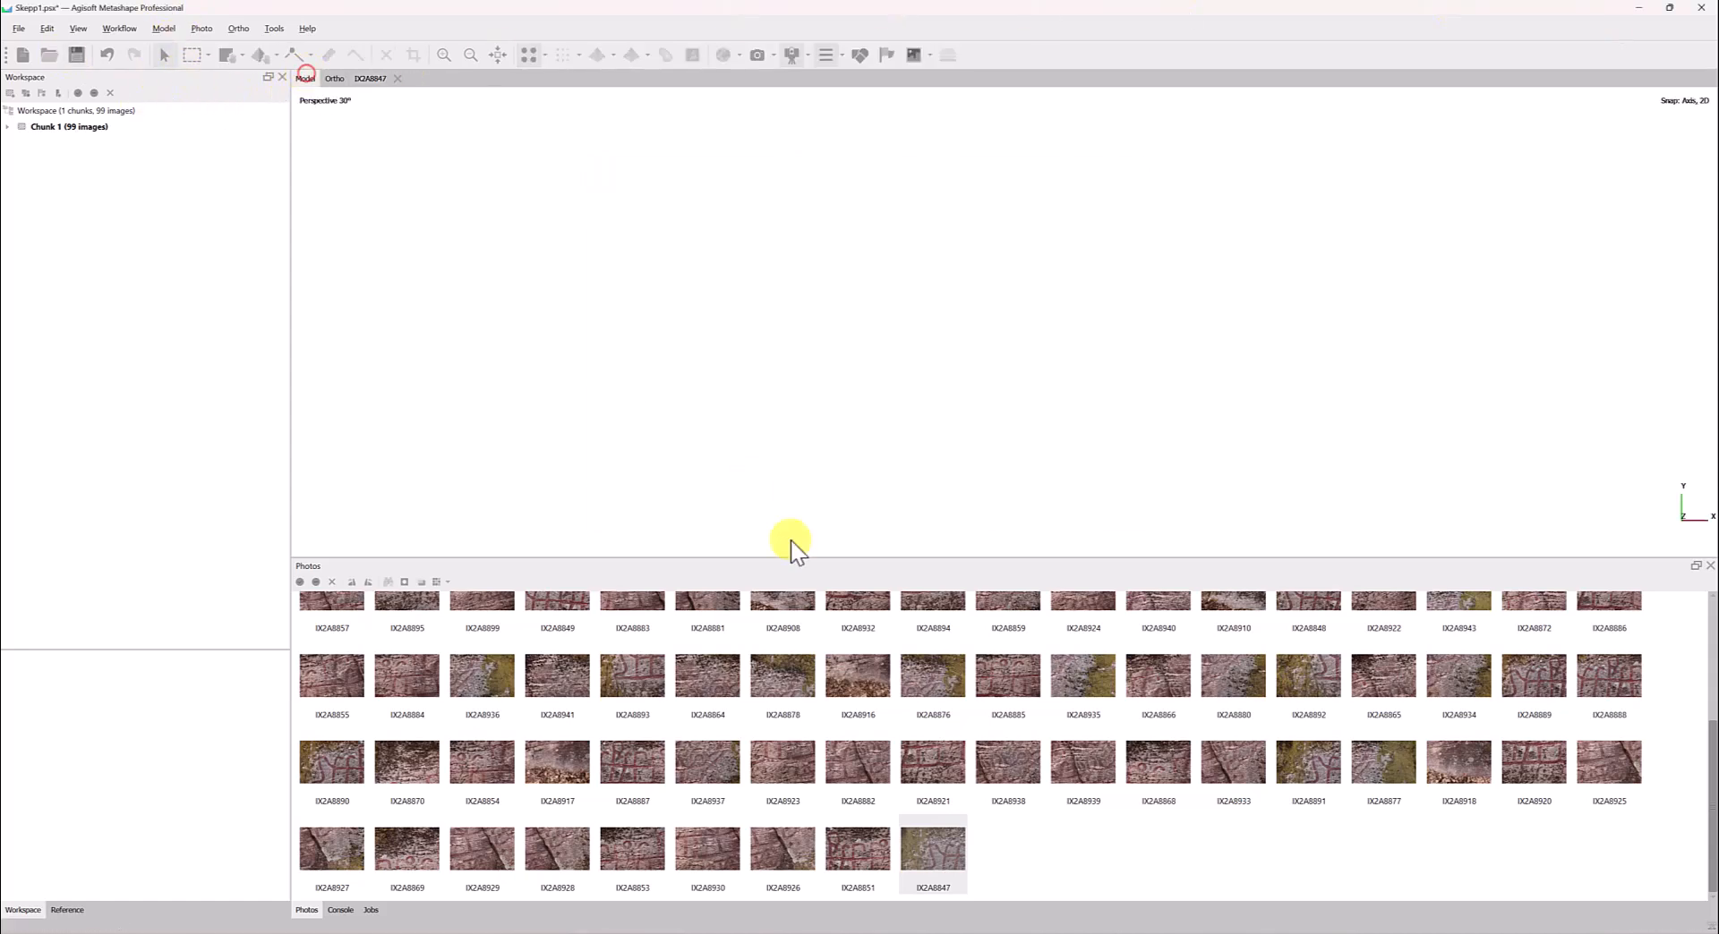
pyautogui.click(8, 126)
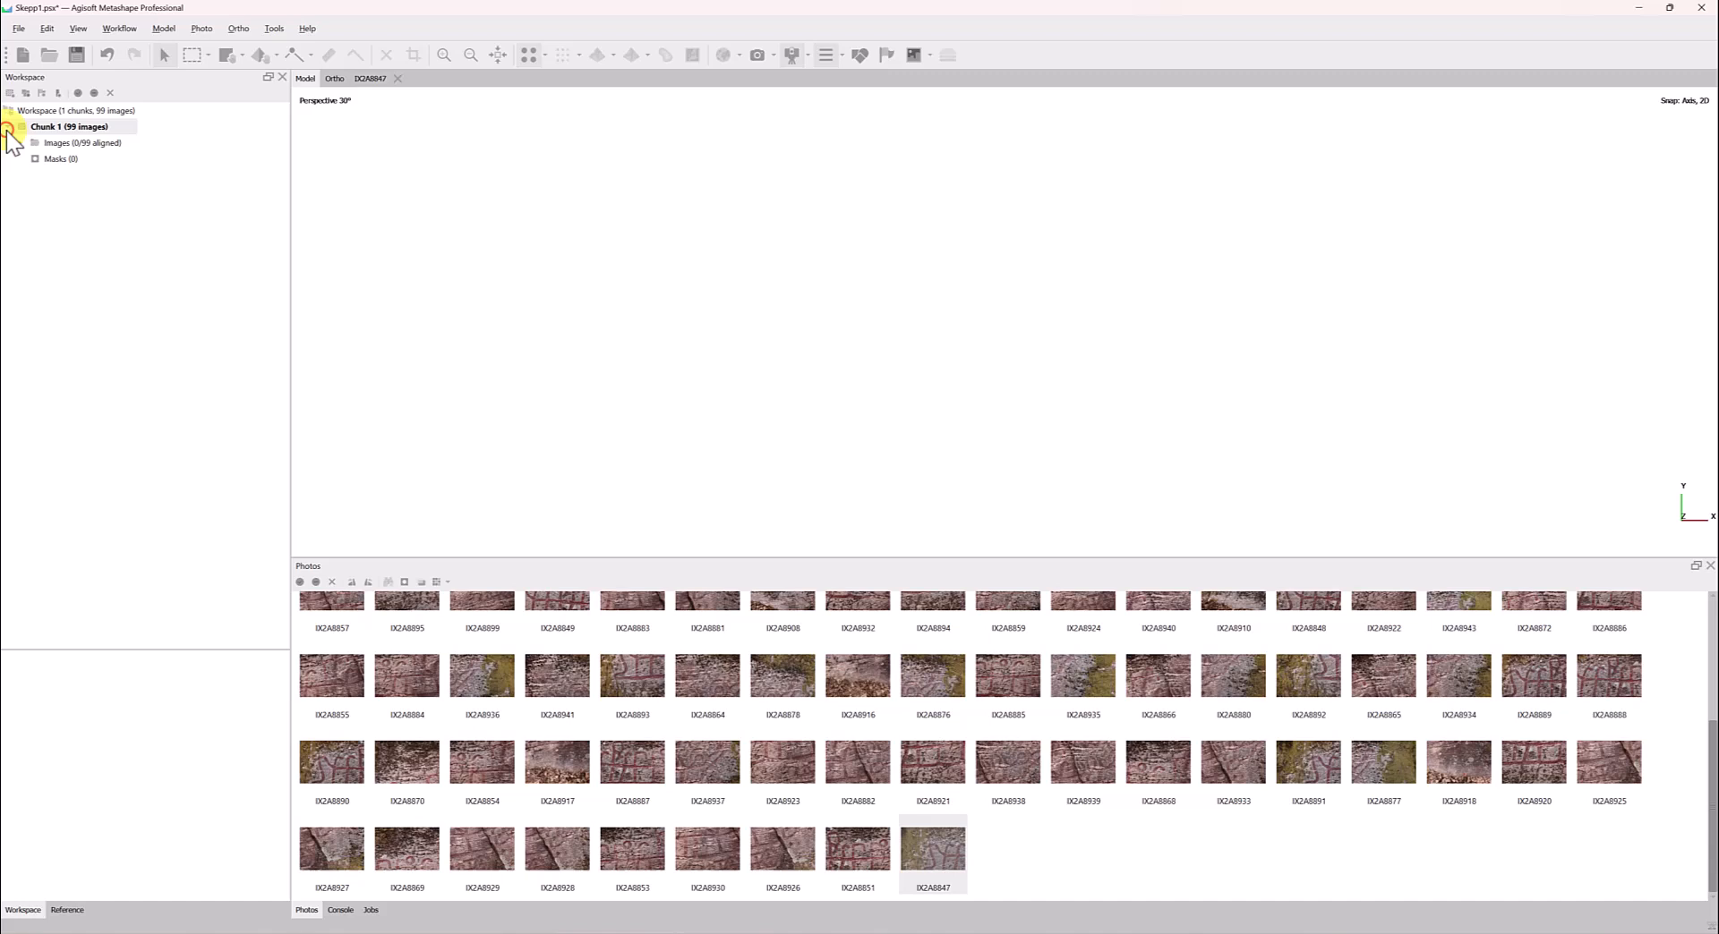
pyautogui.click(119, 28)
pyautogui.click(152, 93)
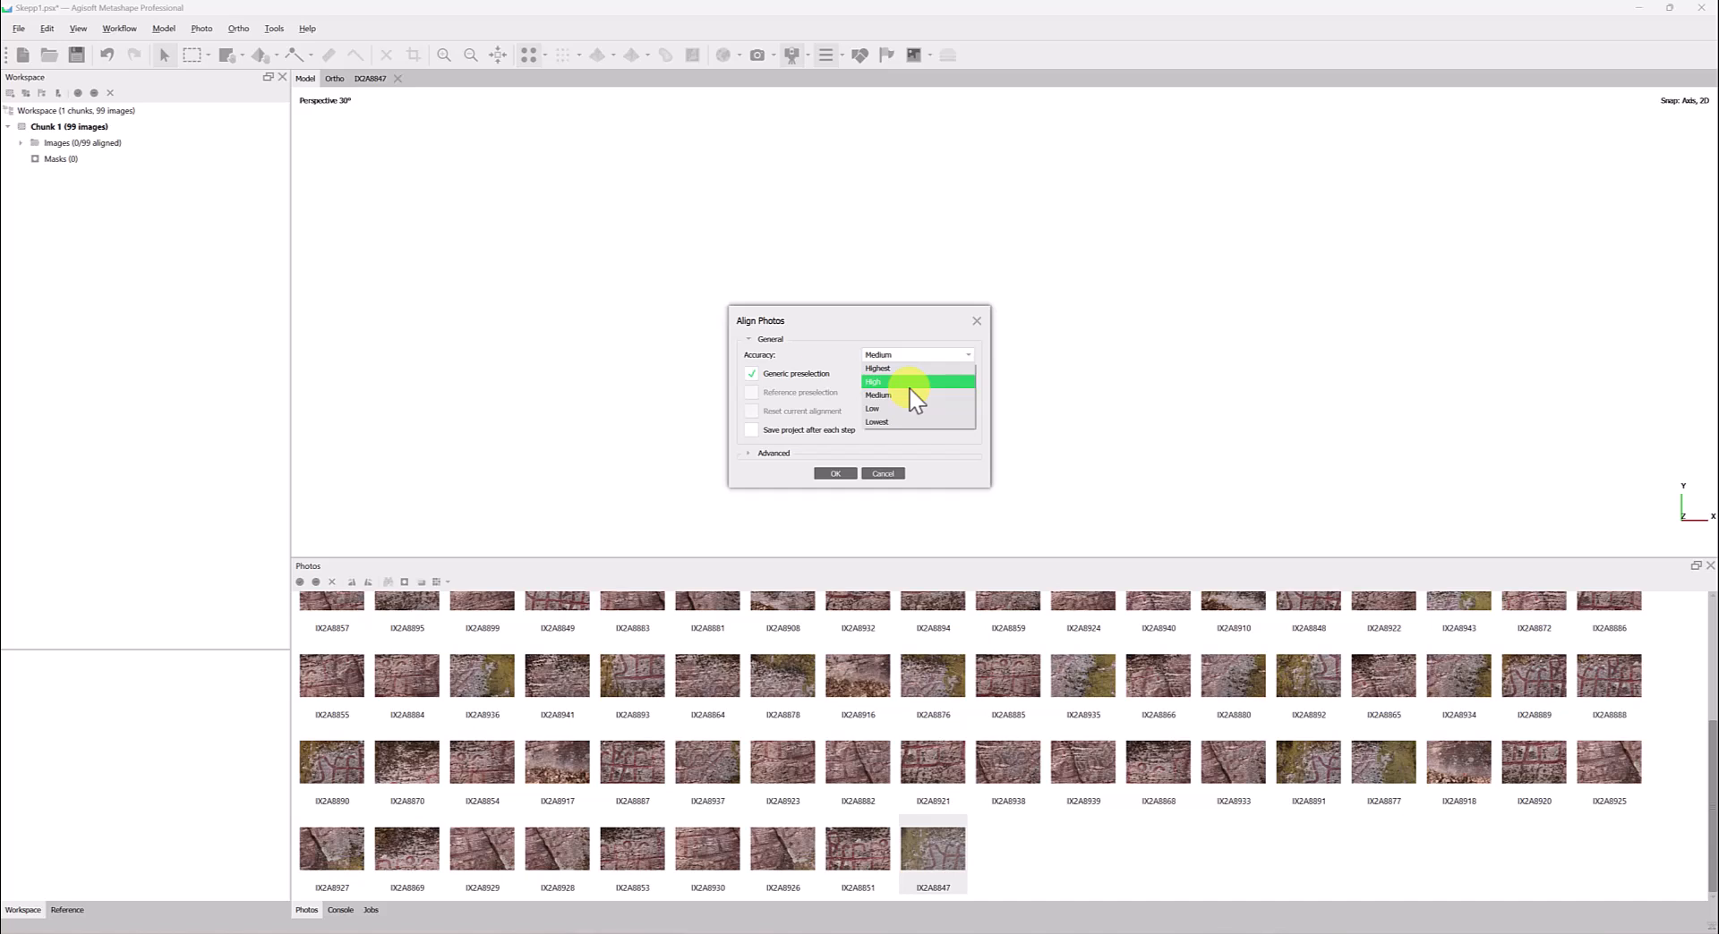
pyautogui.click(909, 384)
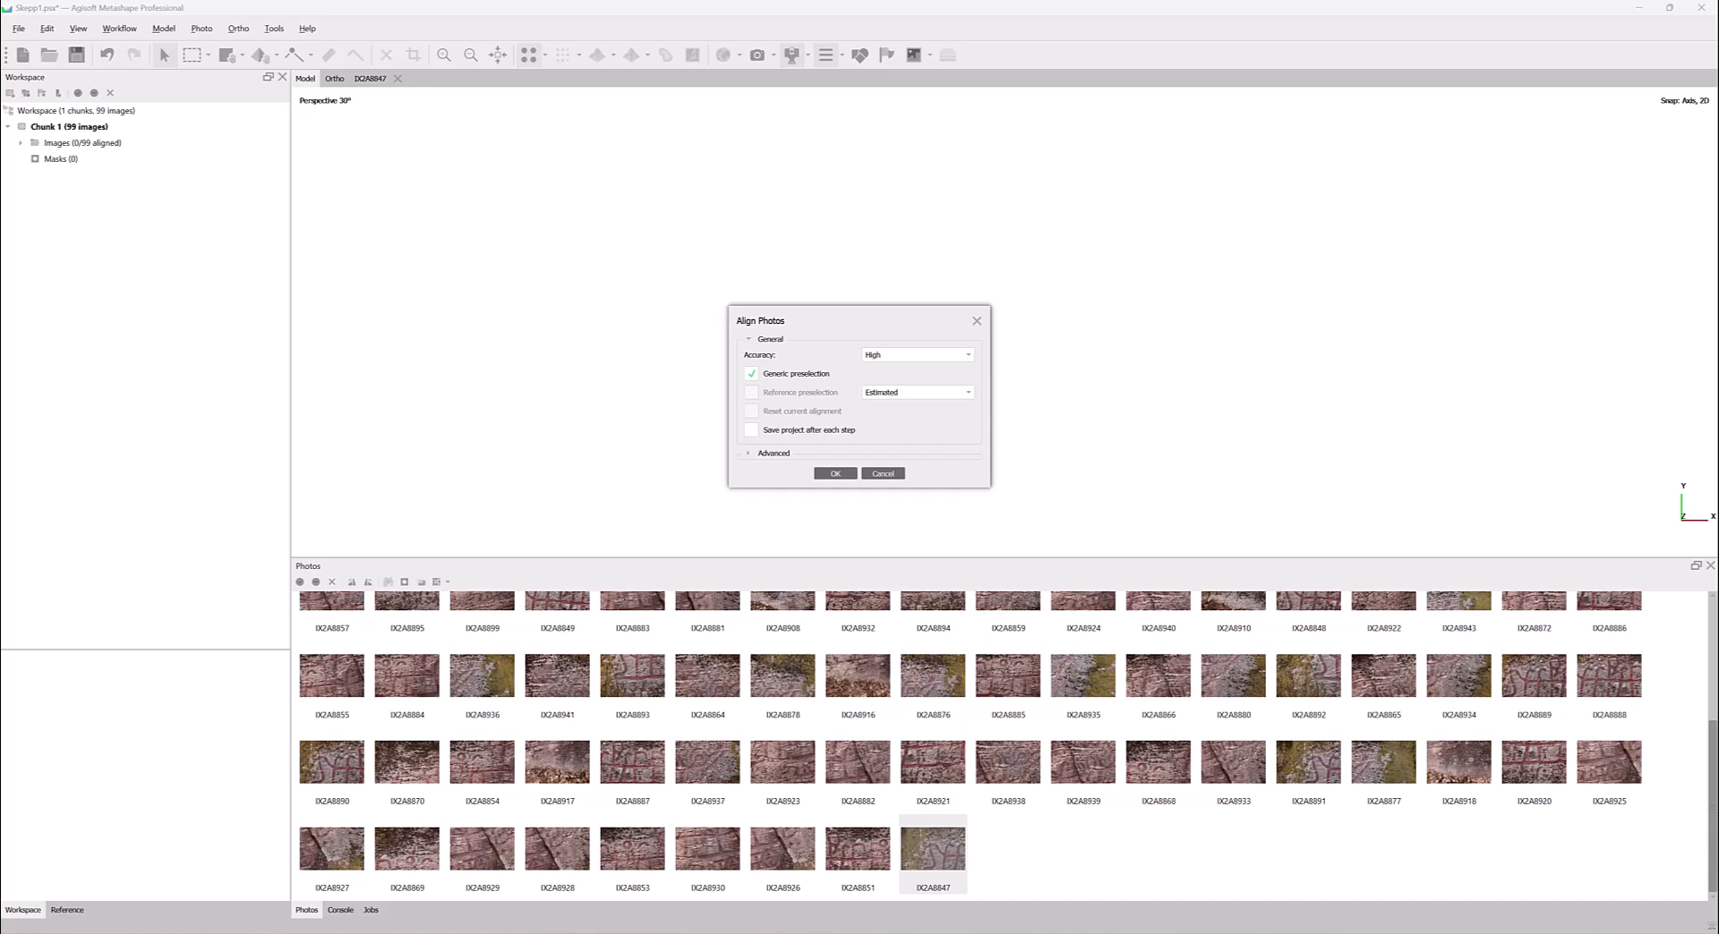
# - Keep reference preselection on Estimated, enable saving the project after each step, show the advanced options, and run the alignment
pyautogui.click(967, 391)
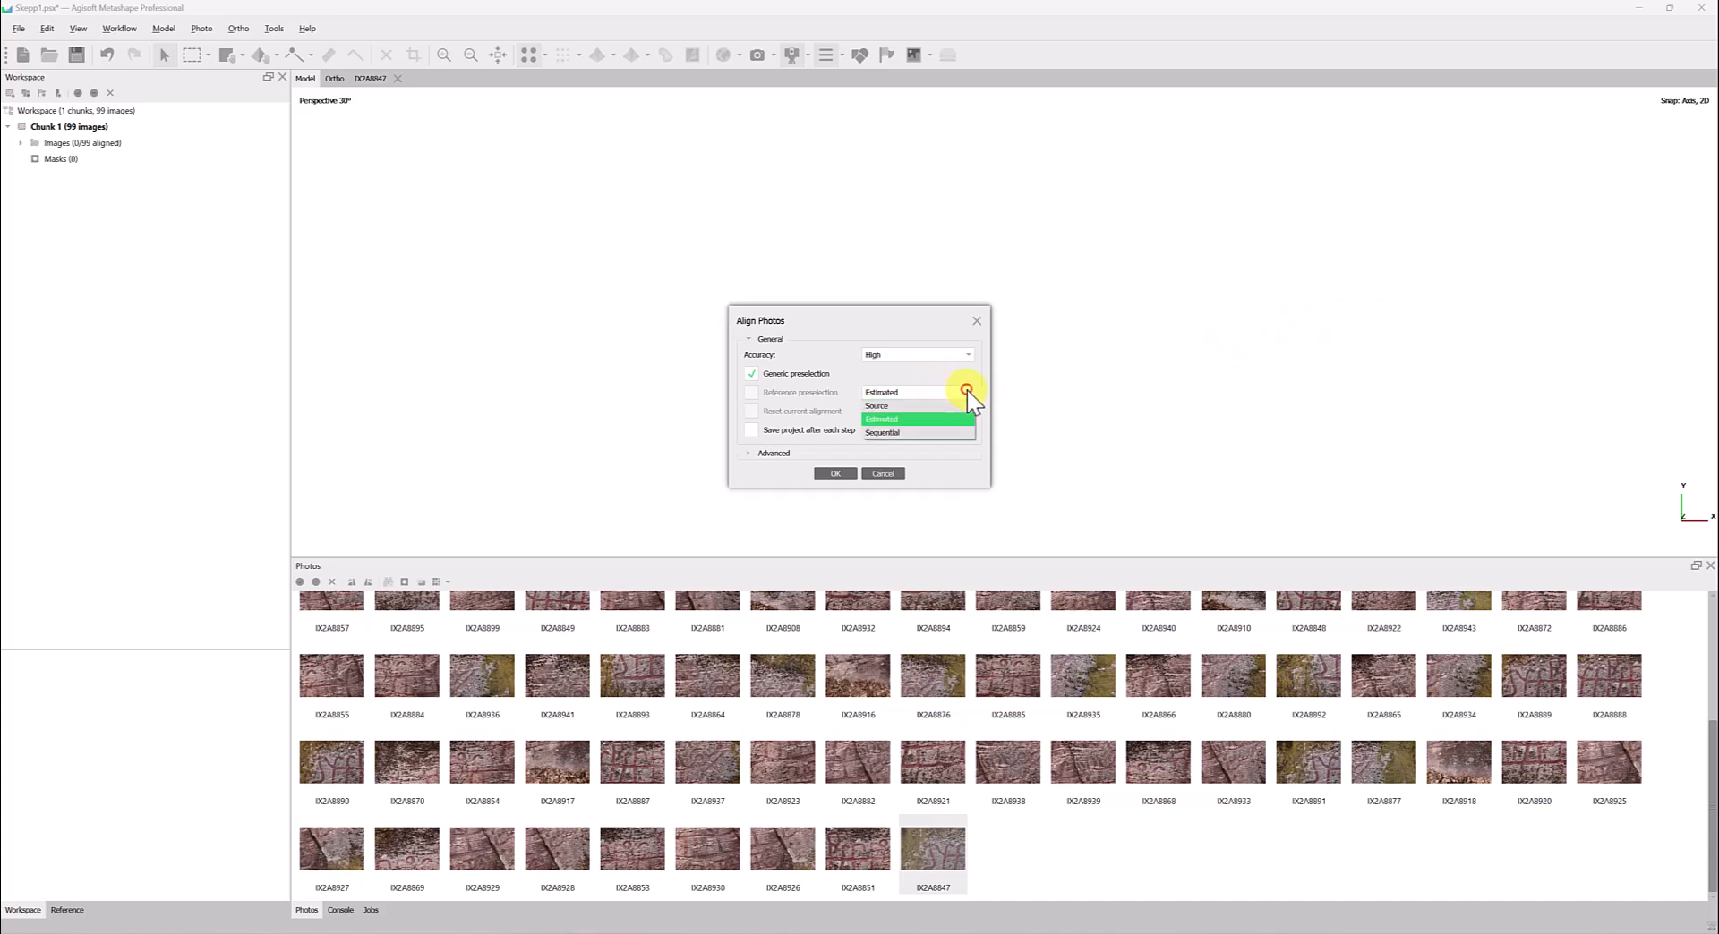
pyautogui.click(905, 419)
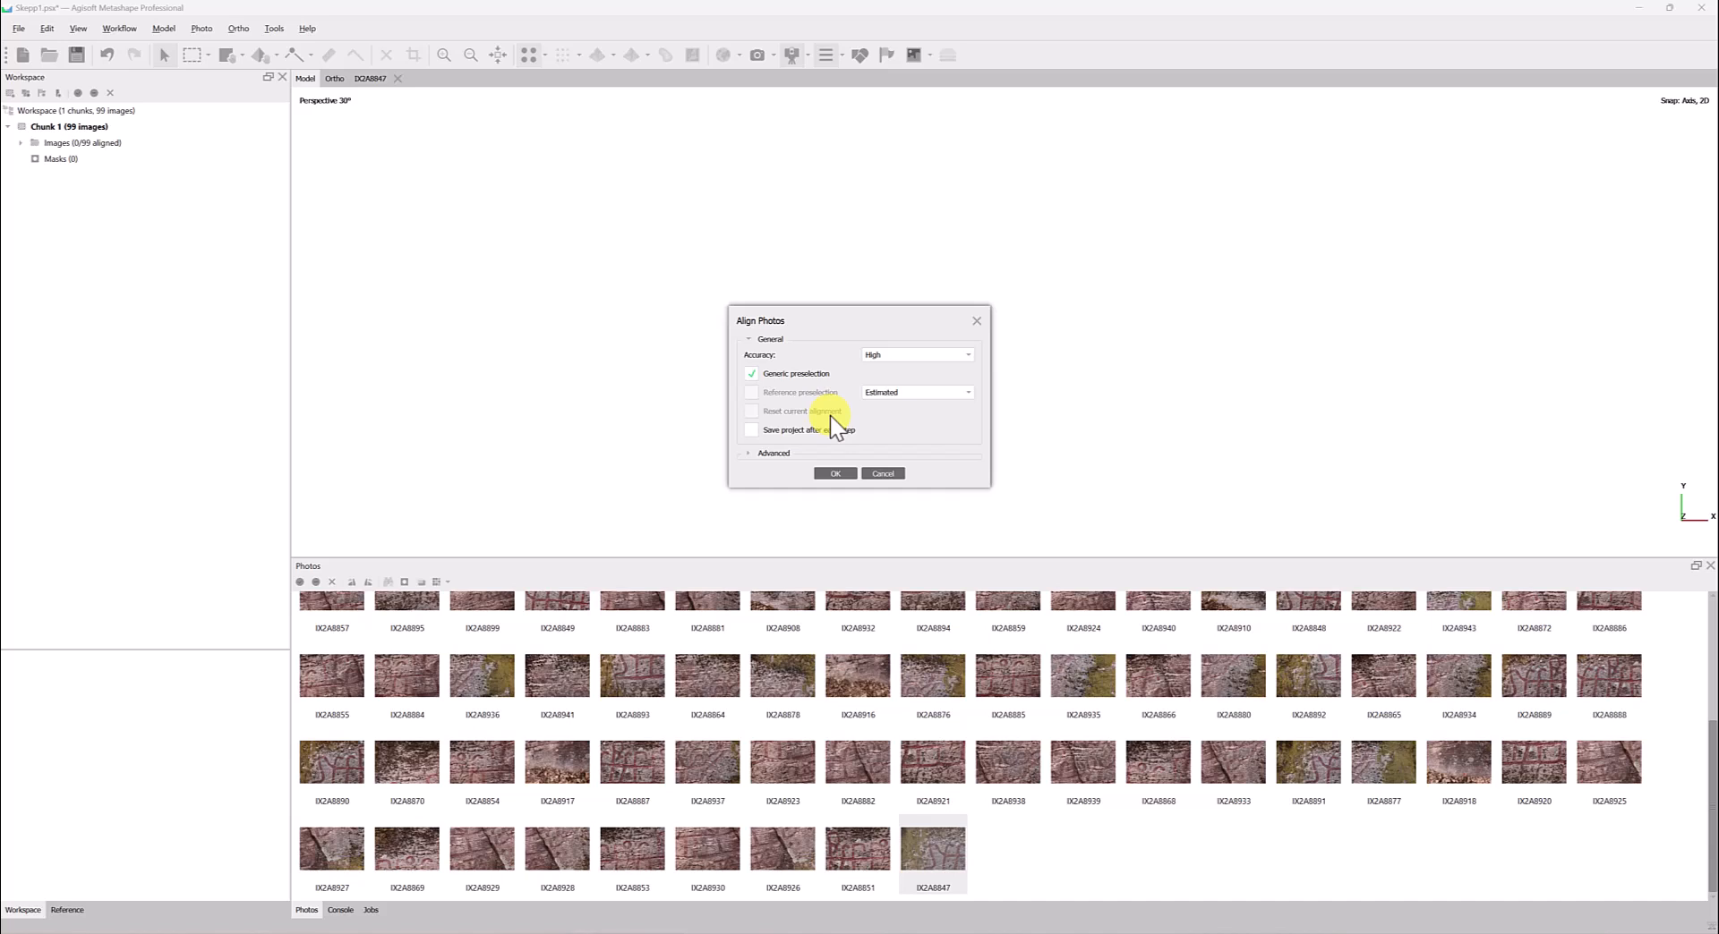
pyautogui.click(773, 431)
pyautogui.click(771, 454)
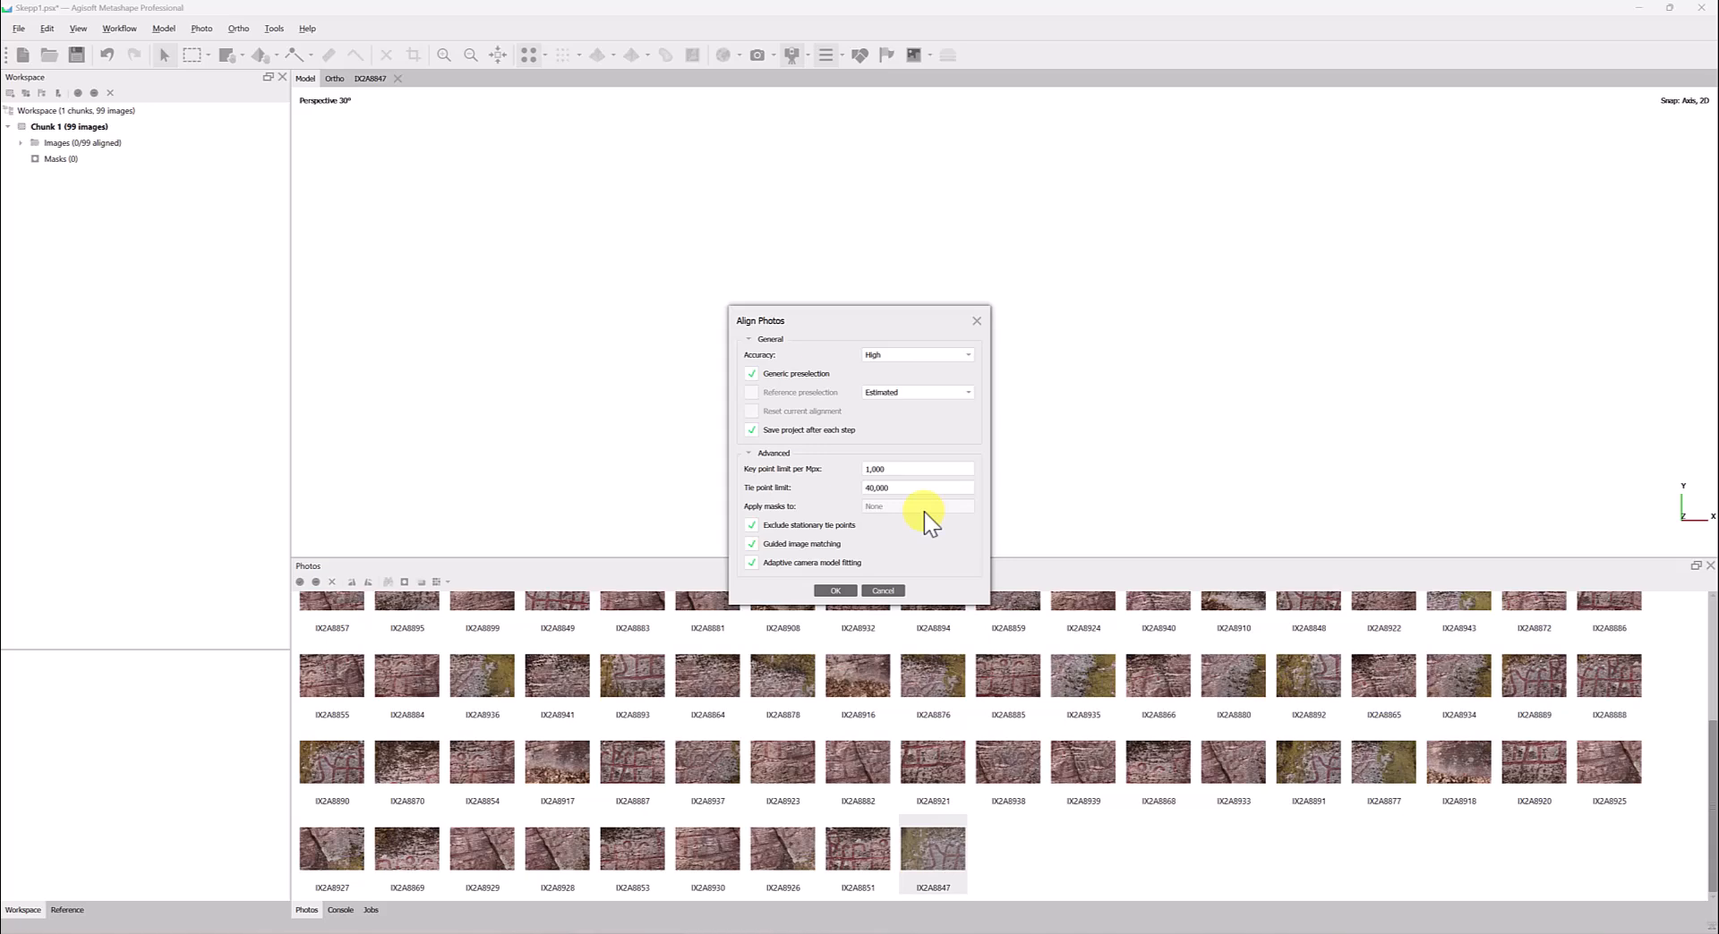
pyautogui.click(819, 582)
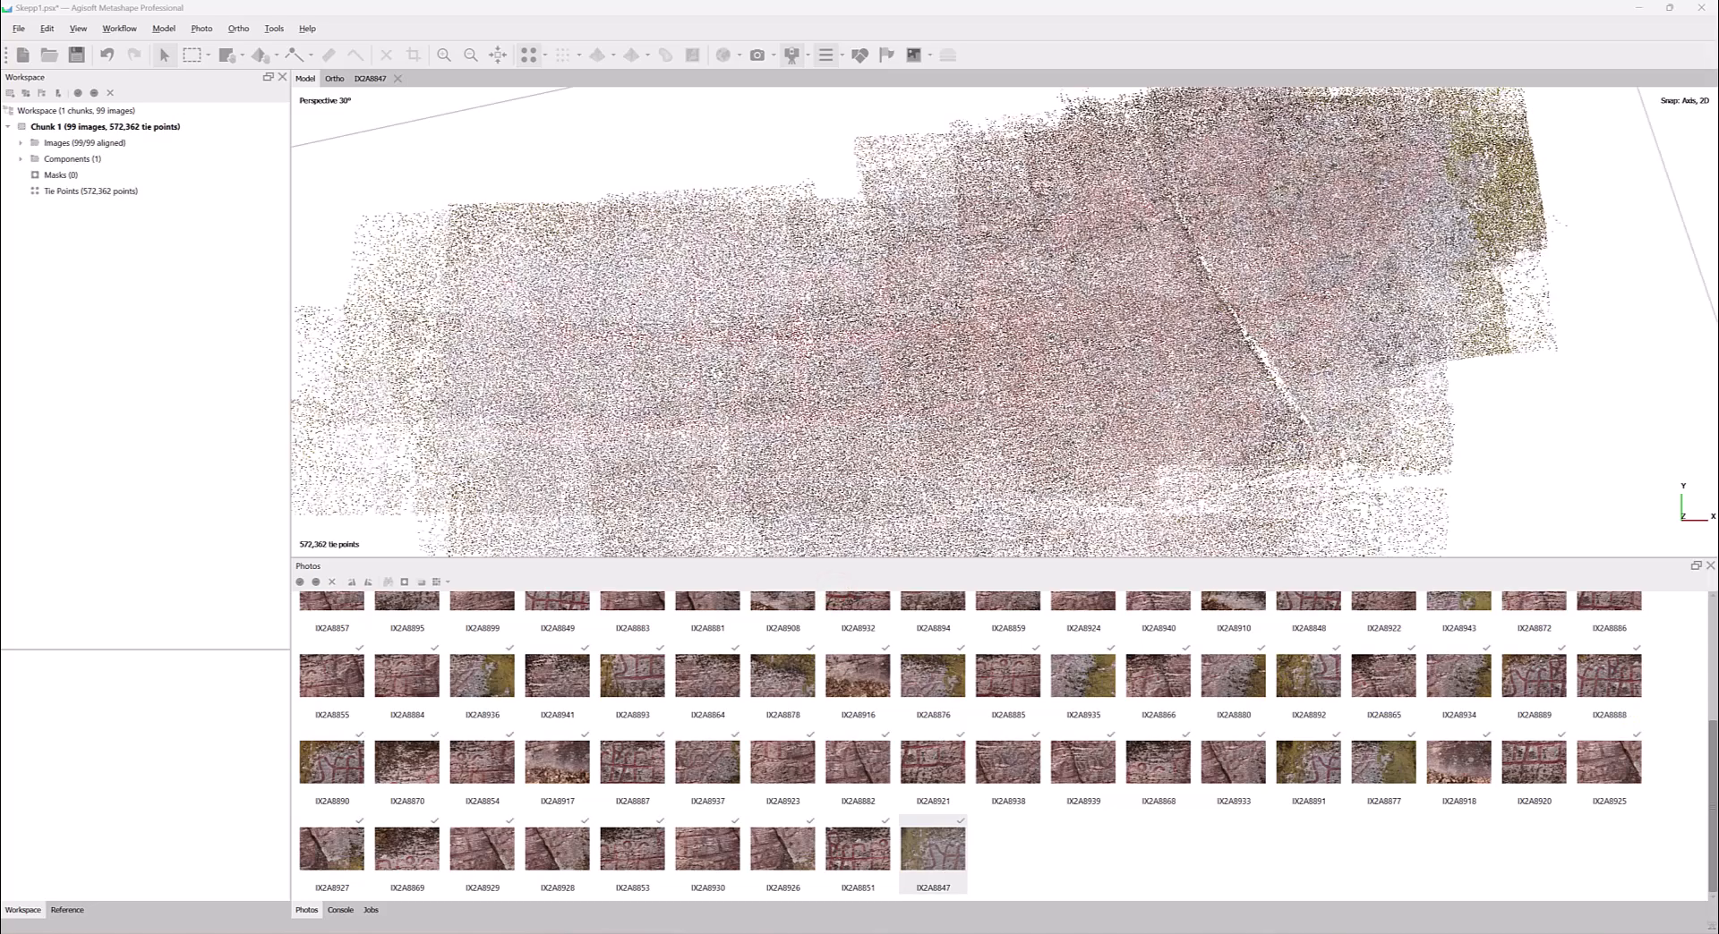
# - Resize the reconstruction region from all four sides so that it fits closely around the tie points, and return to navigation
pyautogui.moveTo(653, 449); pyautogui.dragTo(910, 428)
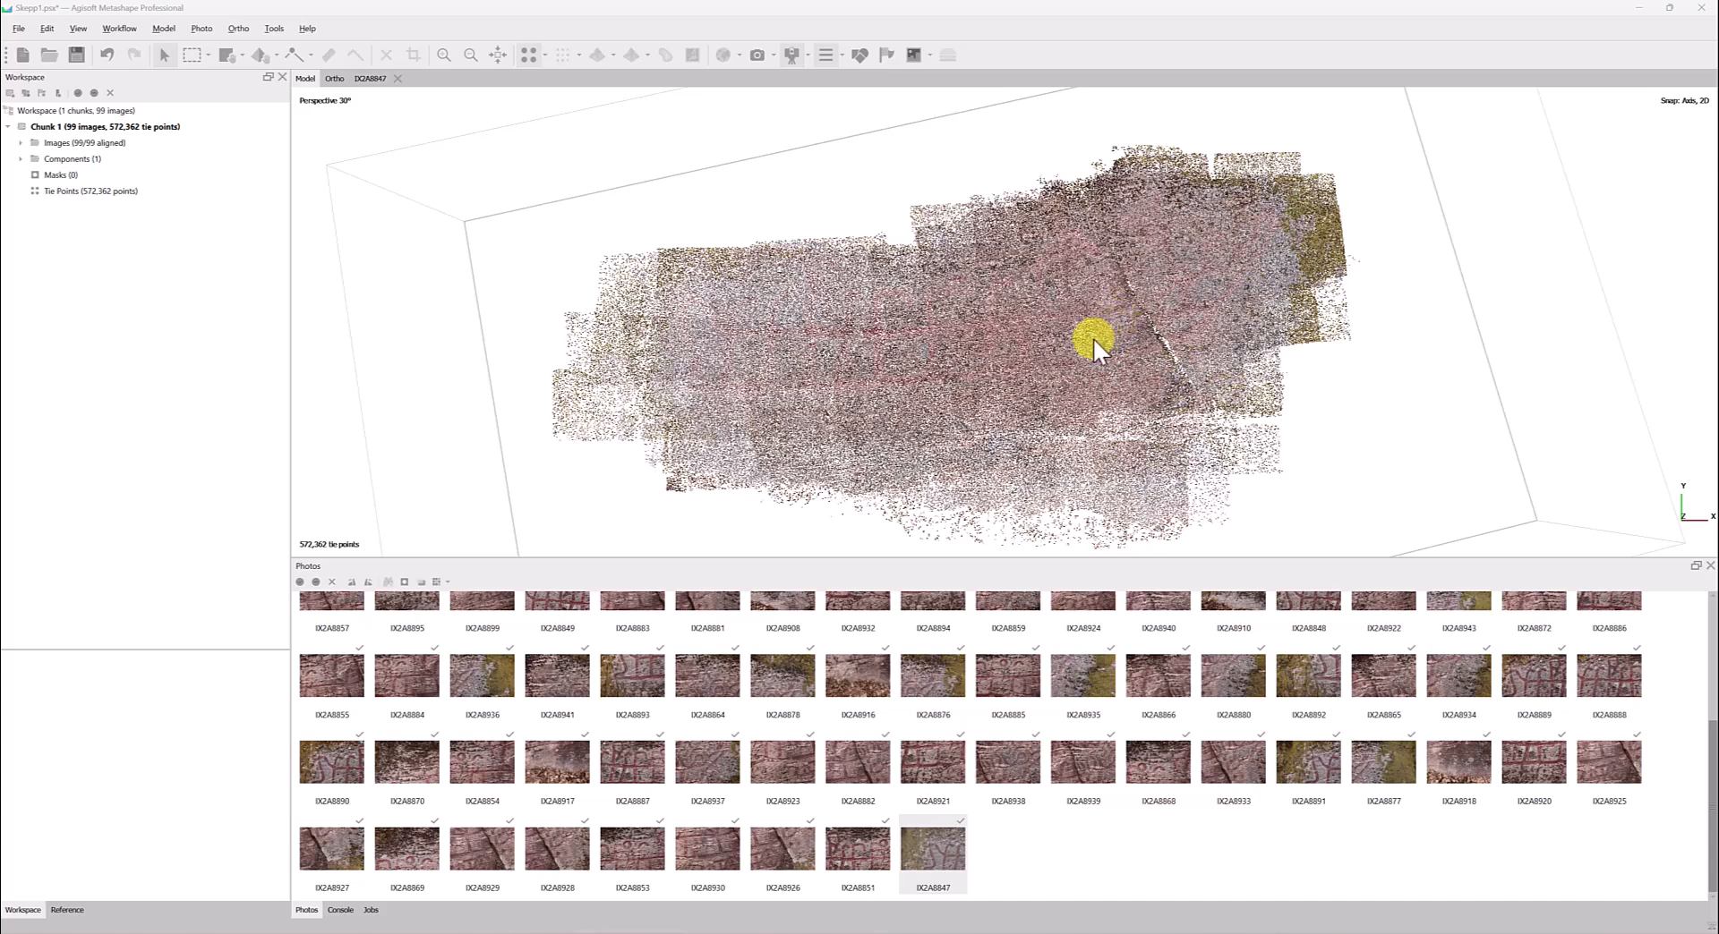
pyautogui.scroll(-5, 1093, 337)
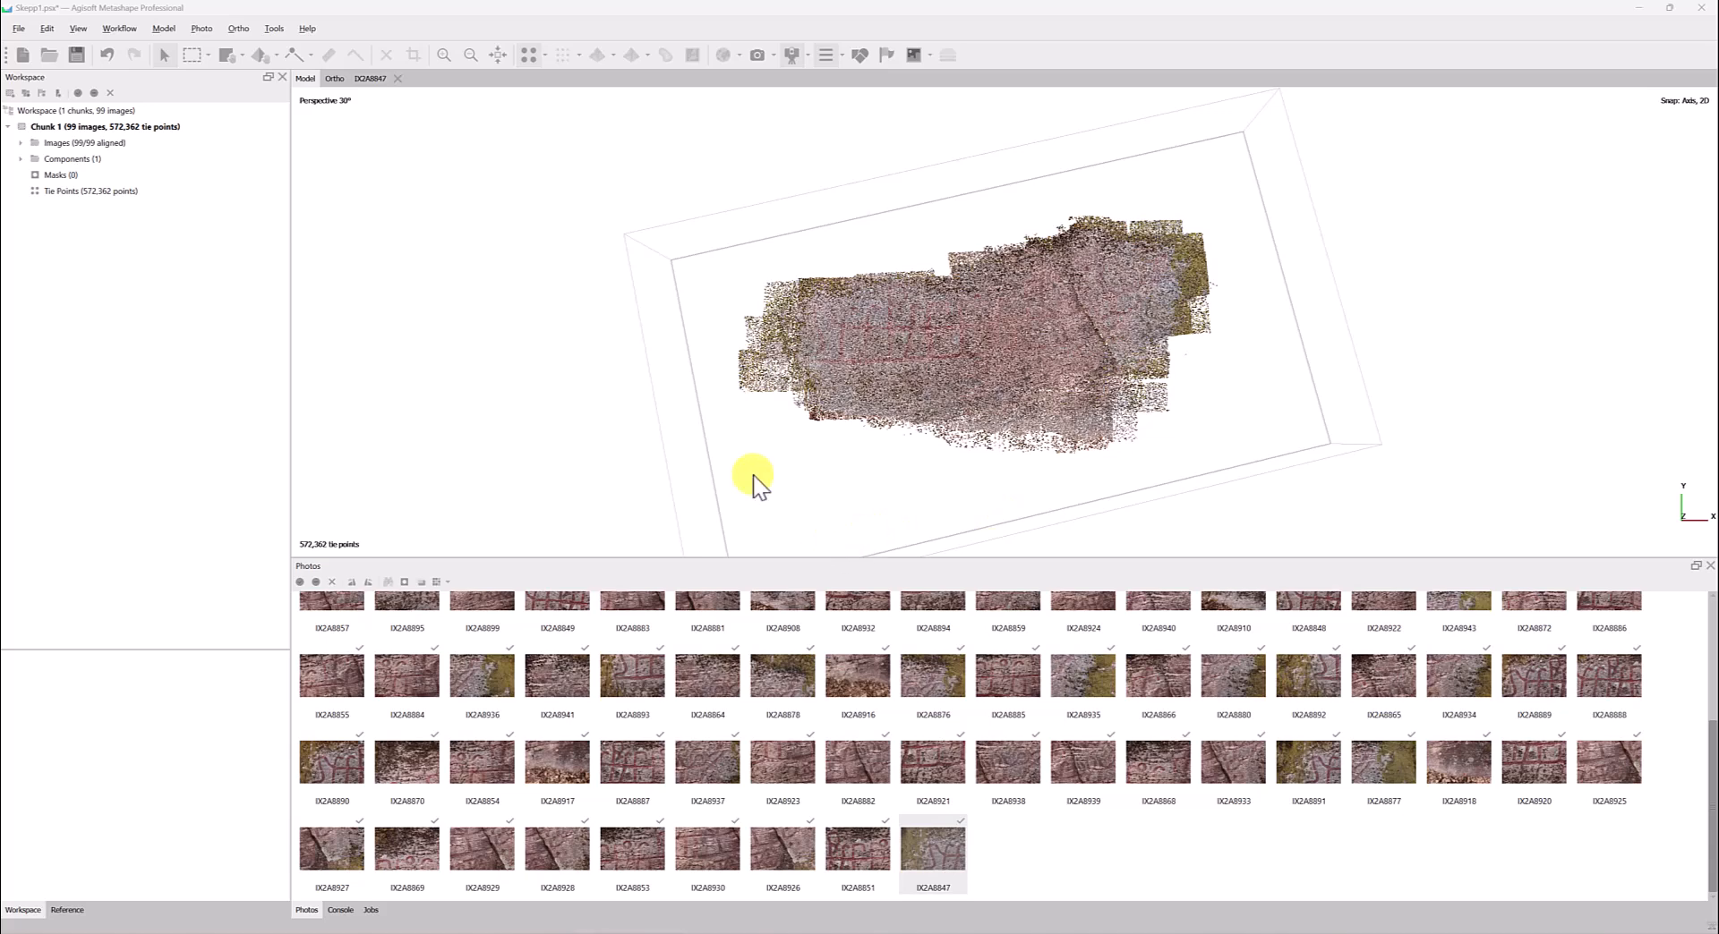
pyautogui.click(243, 56)
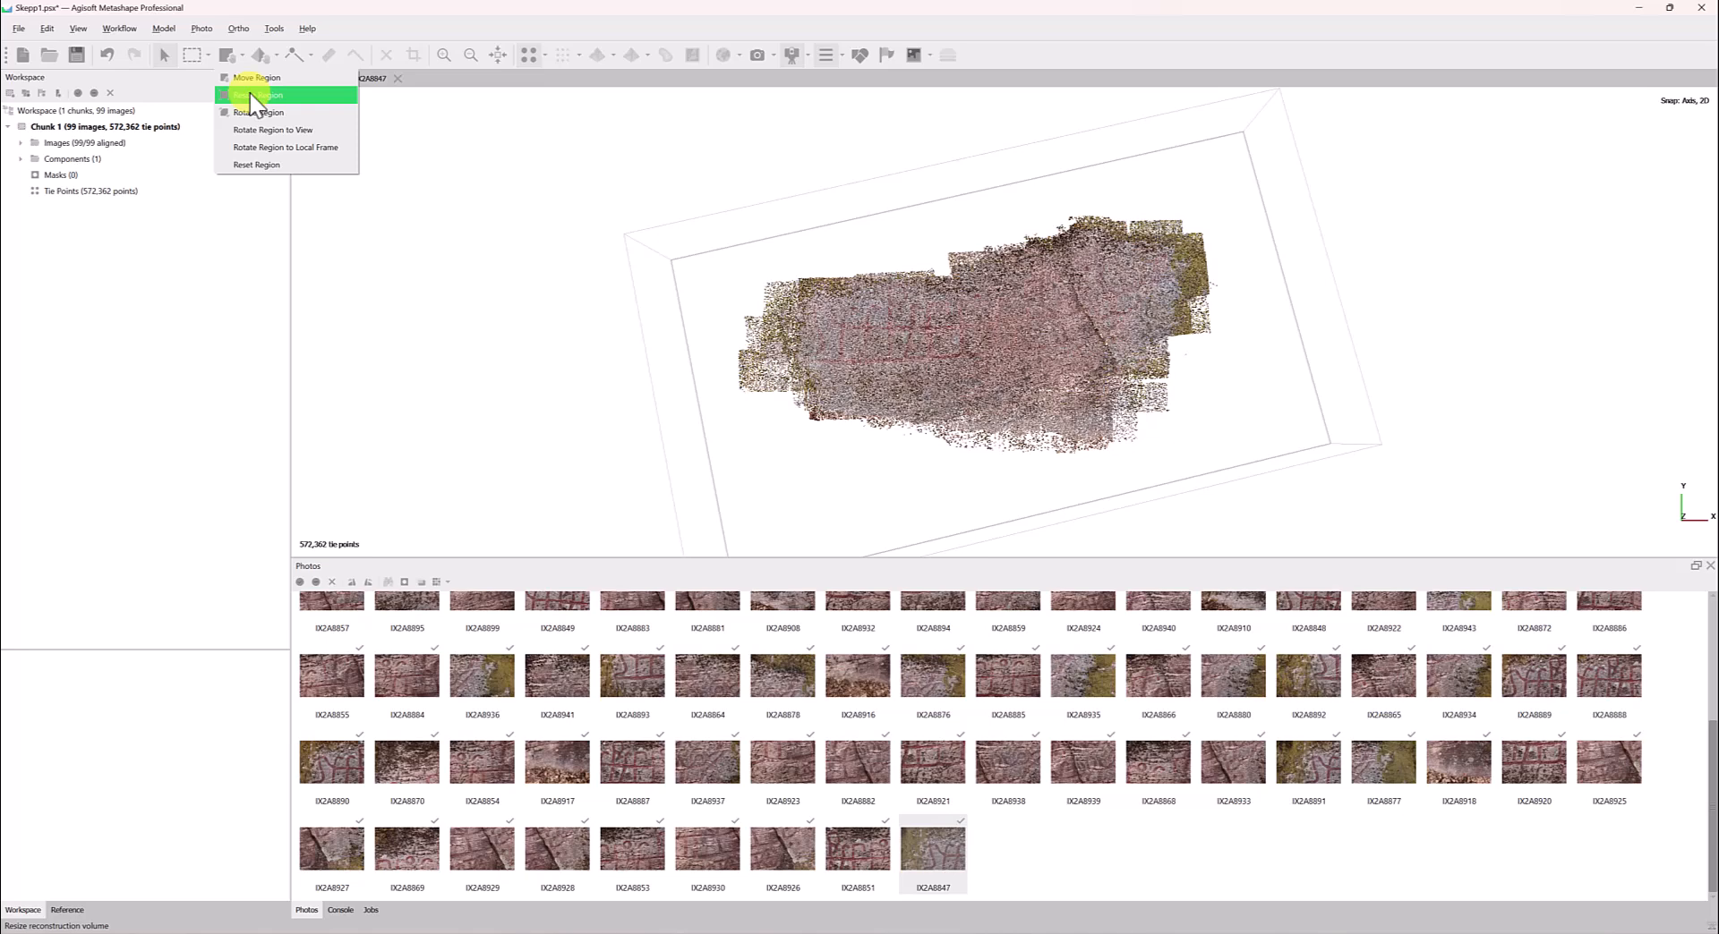
pyautogui.click(255, 97)
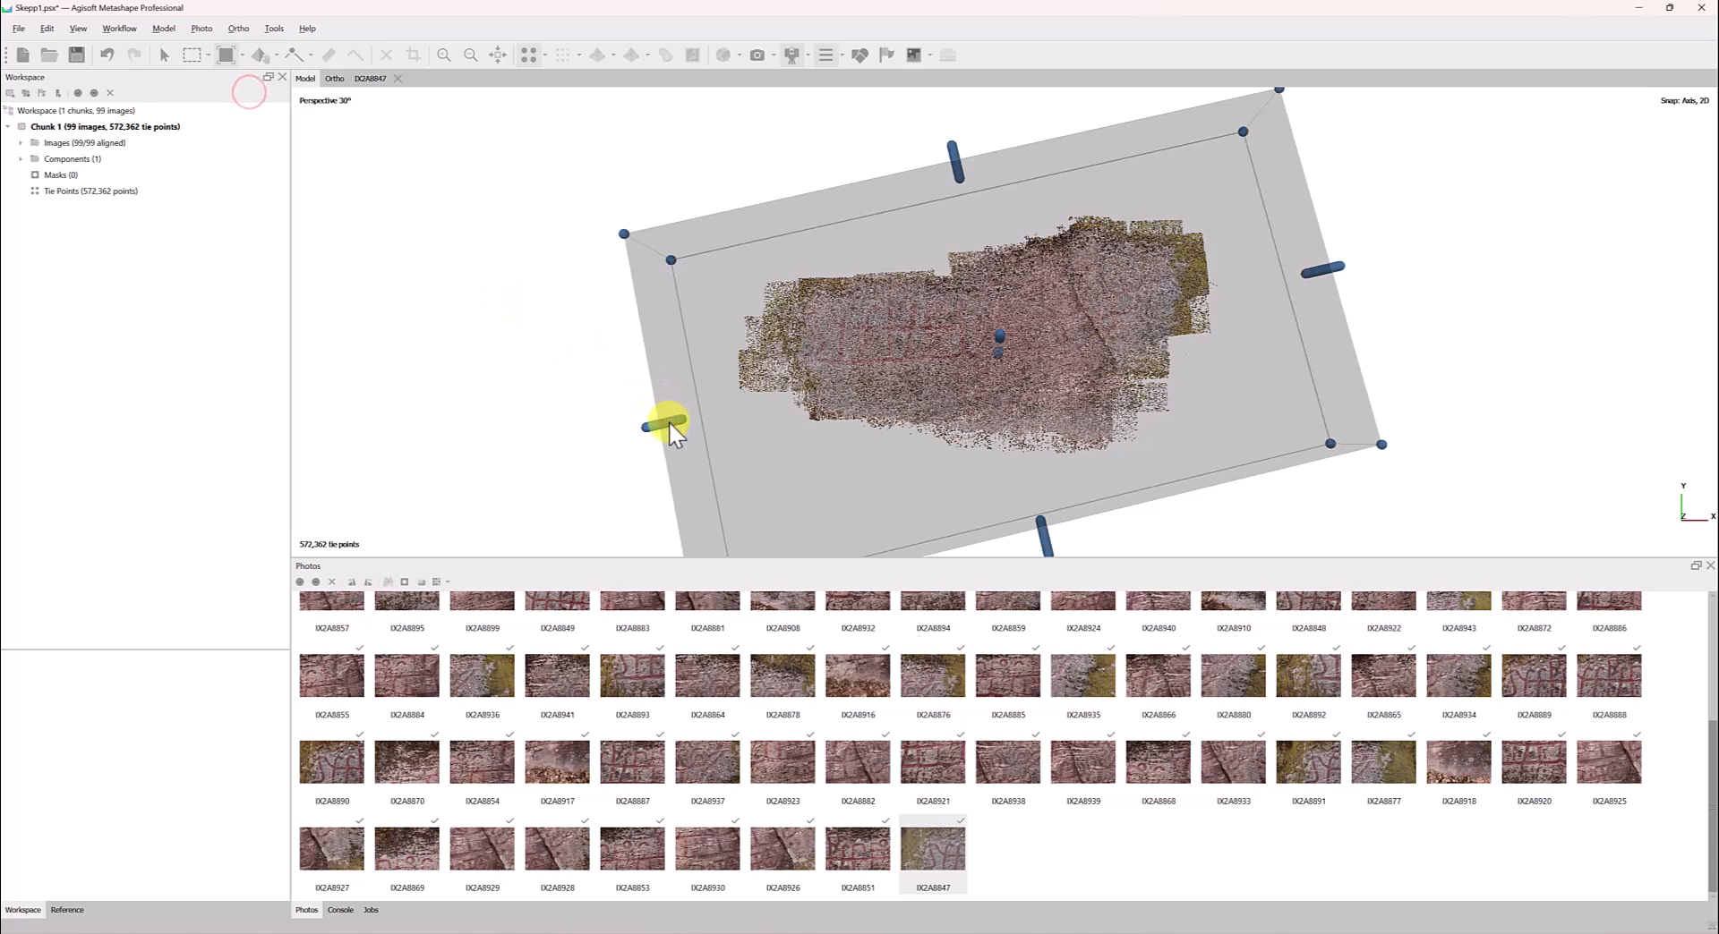
pyautogui.moveTo(739, 406); pyautogui.dragTo(763, 405)
pyautogui.moveTo(987, 154); pyautogui.dragTo(1005, 219)
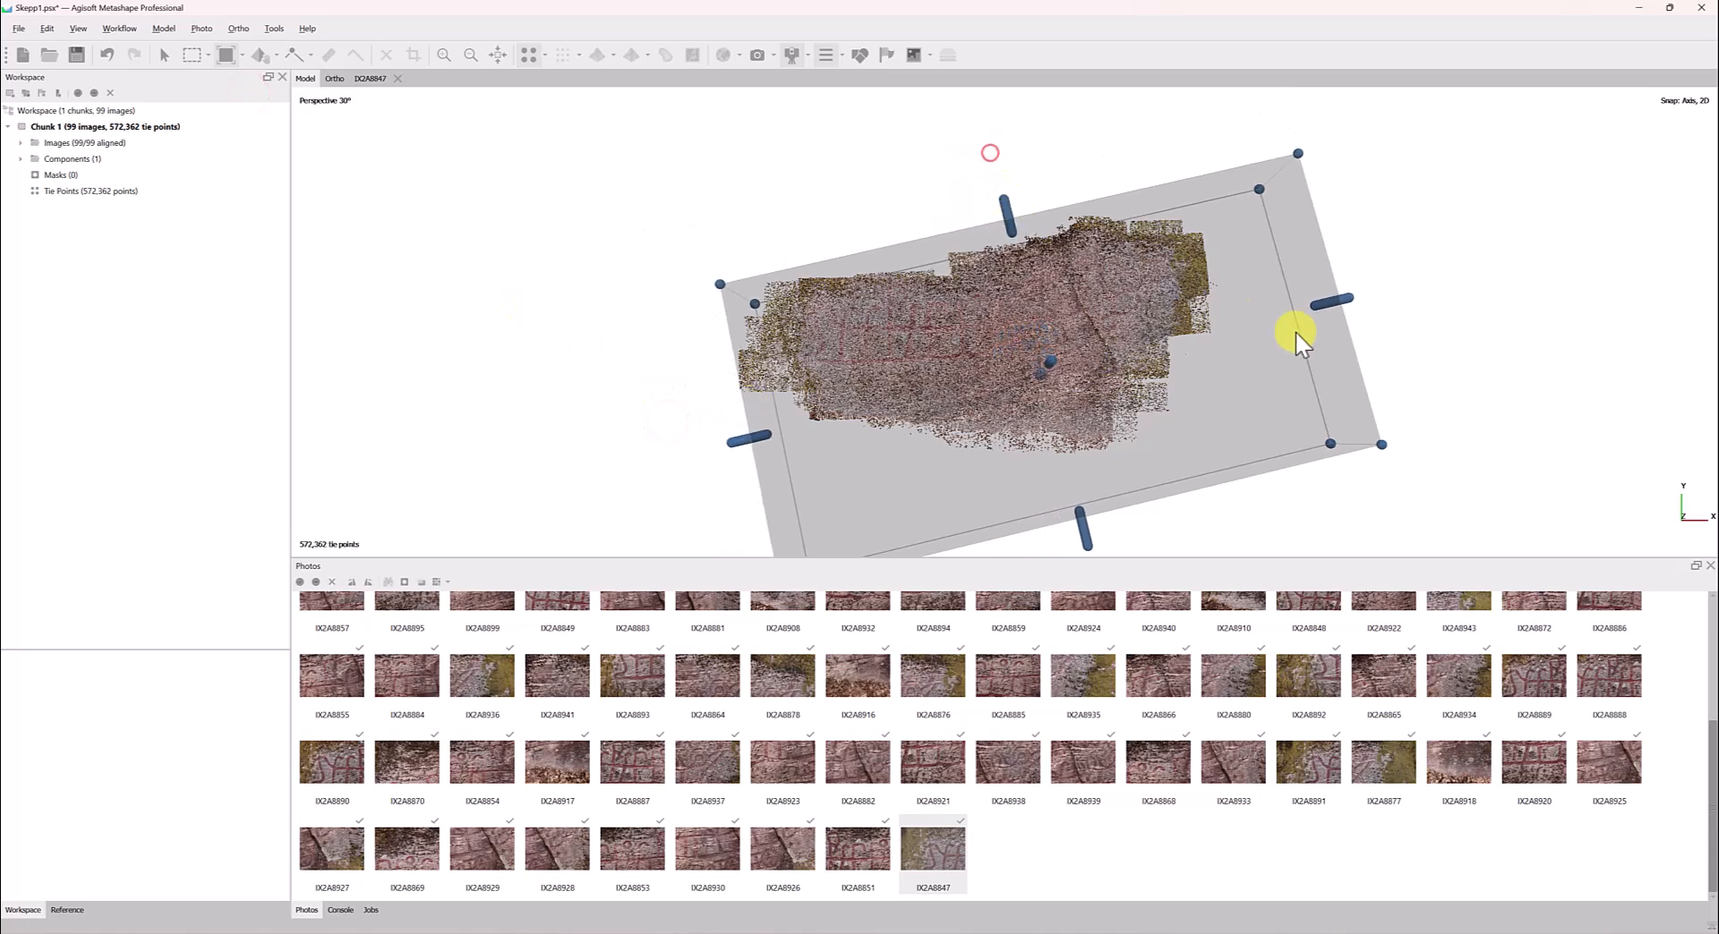
pyautogui.moveTo(1333, 299); pyautogui.dragTo(1221, 332)
pyautogui.moveTo(1032, 540); pyautogui.dragTo(1018, 487)
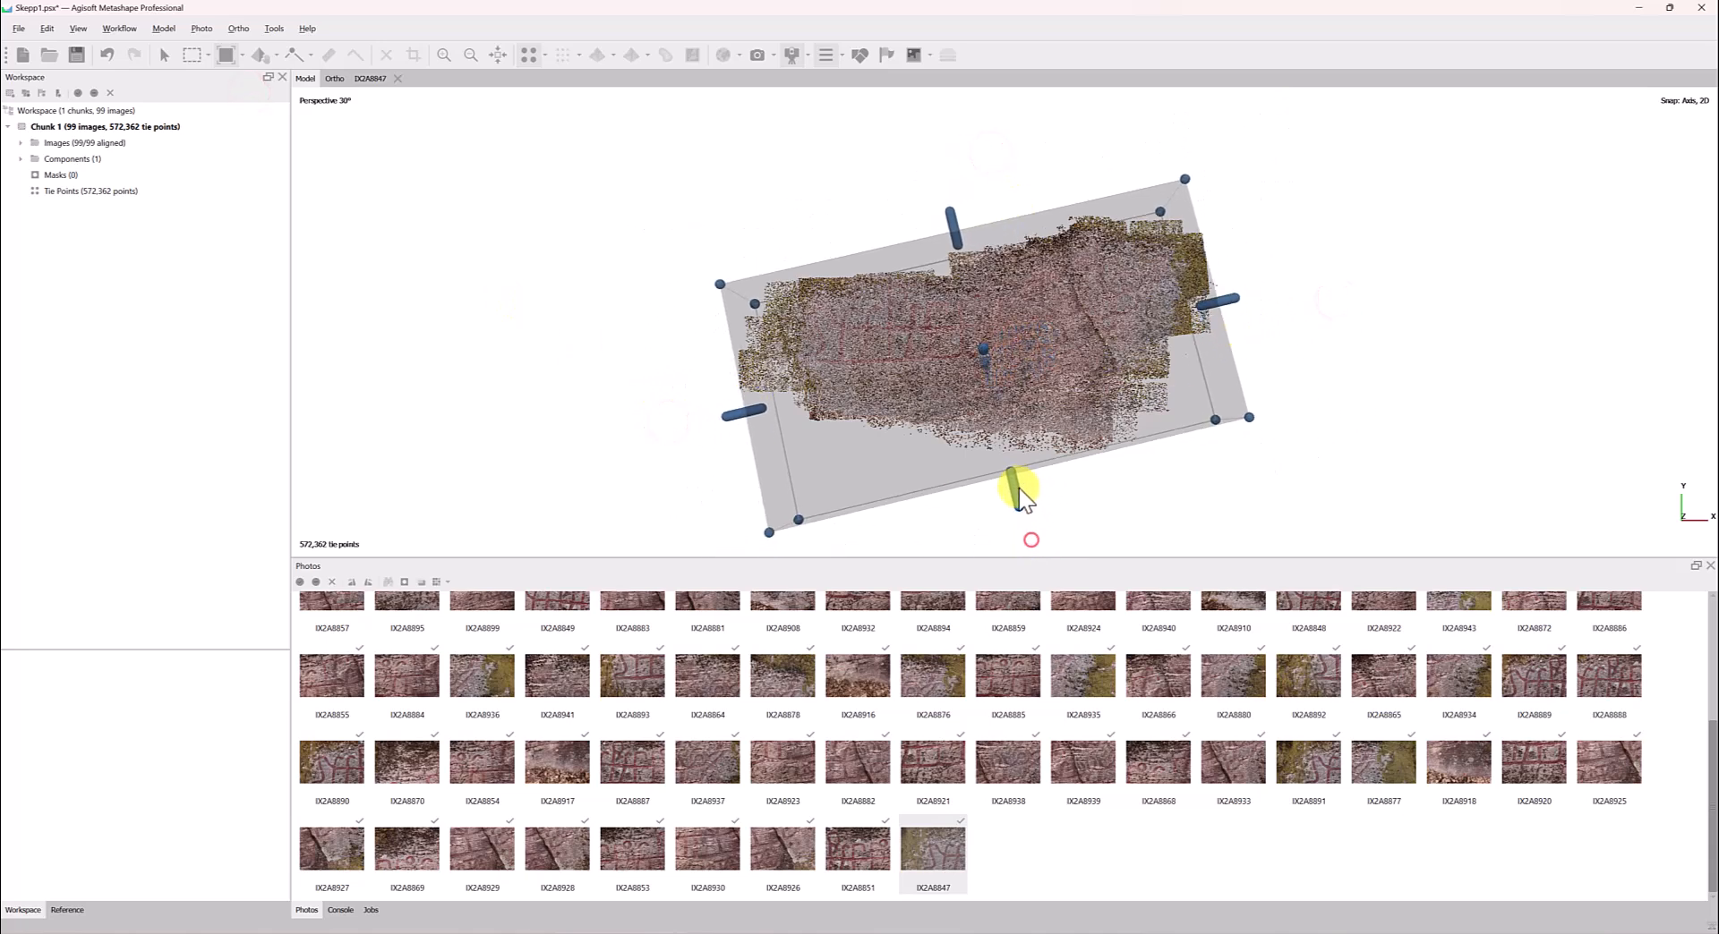
pyautogui.click(164, 56)
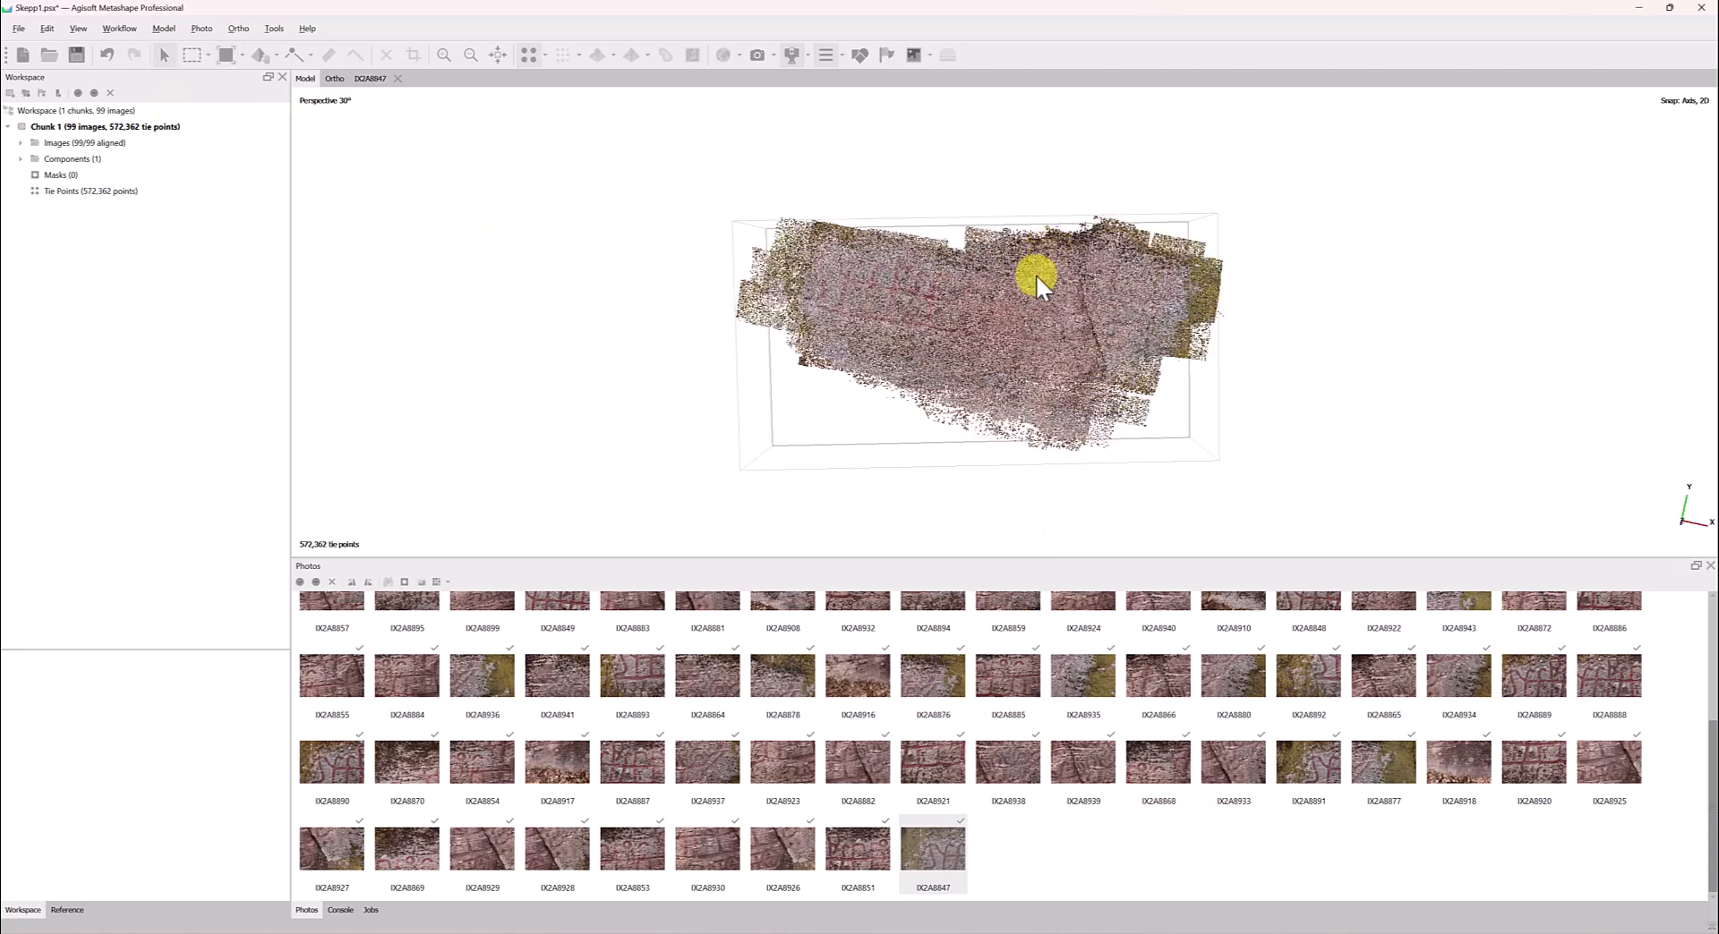
pyautogui.moveTo(1034, 274); pyautogui.dragTo(1016, 256)
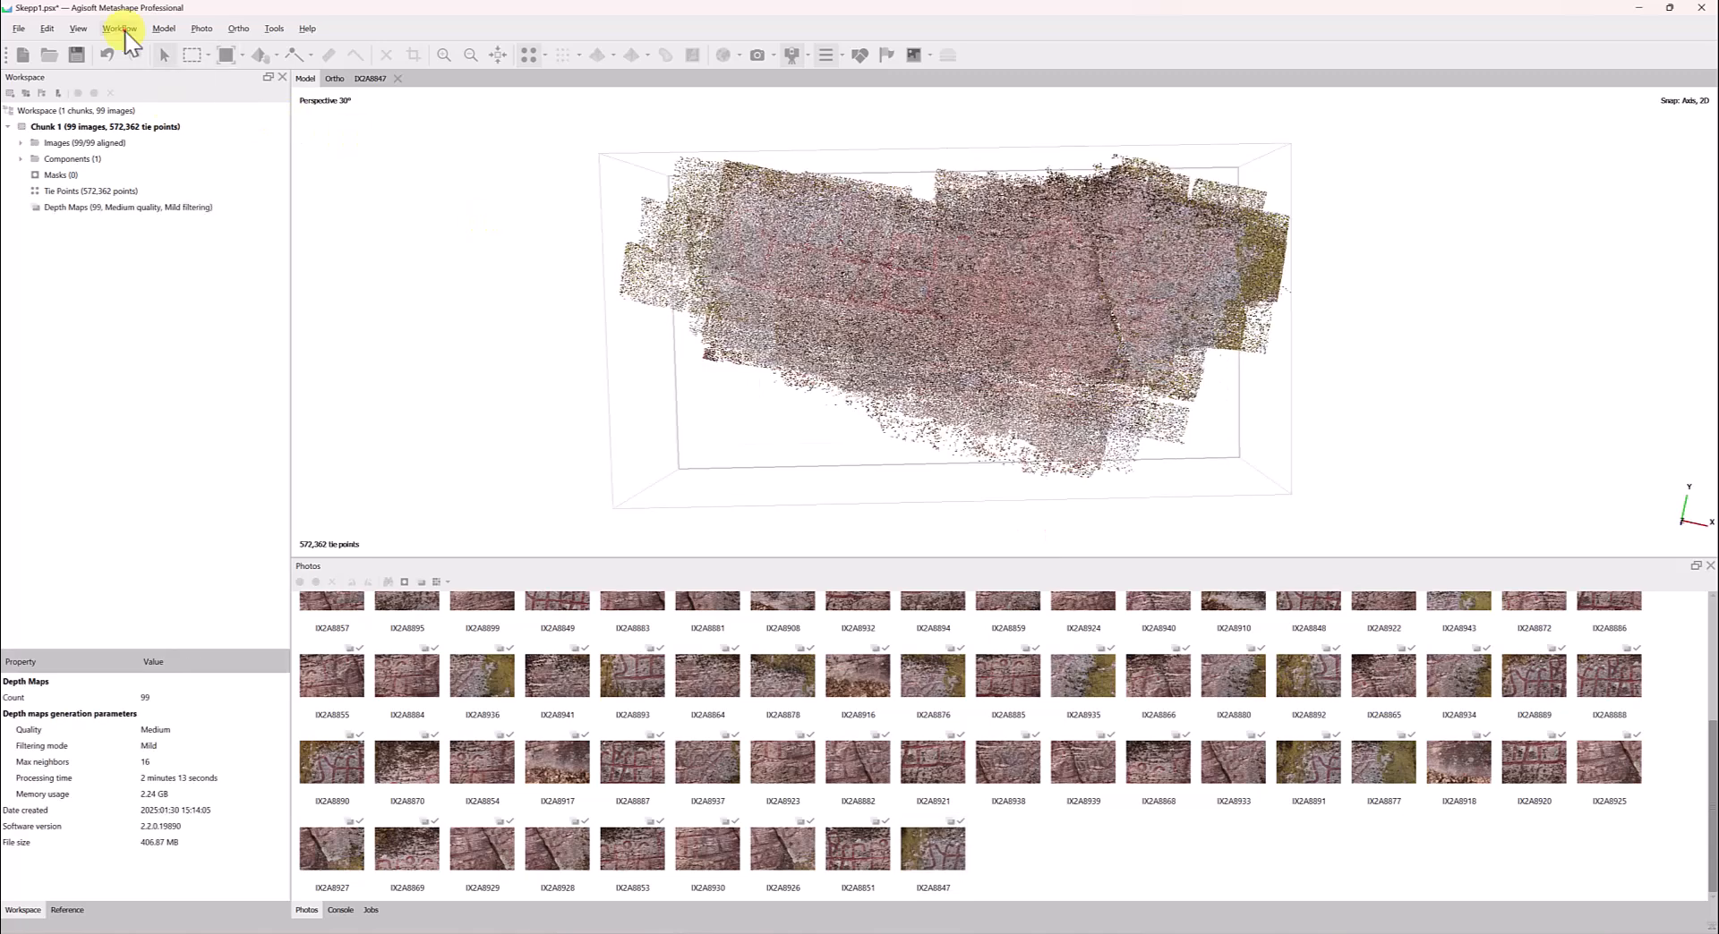
# - Set up Build Point Cloud with Medium quality, reused depth maps, Mild depth filtering, and point colors and confidence calculated
pyautogui.click(119, 27)
pyautogui.click(161, 182)
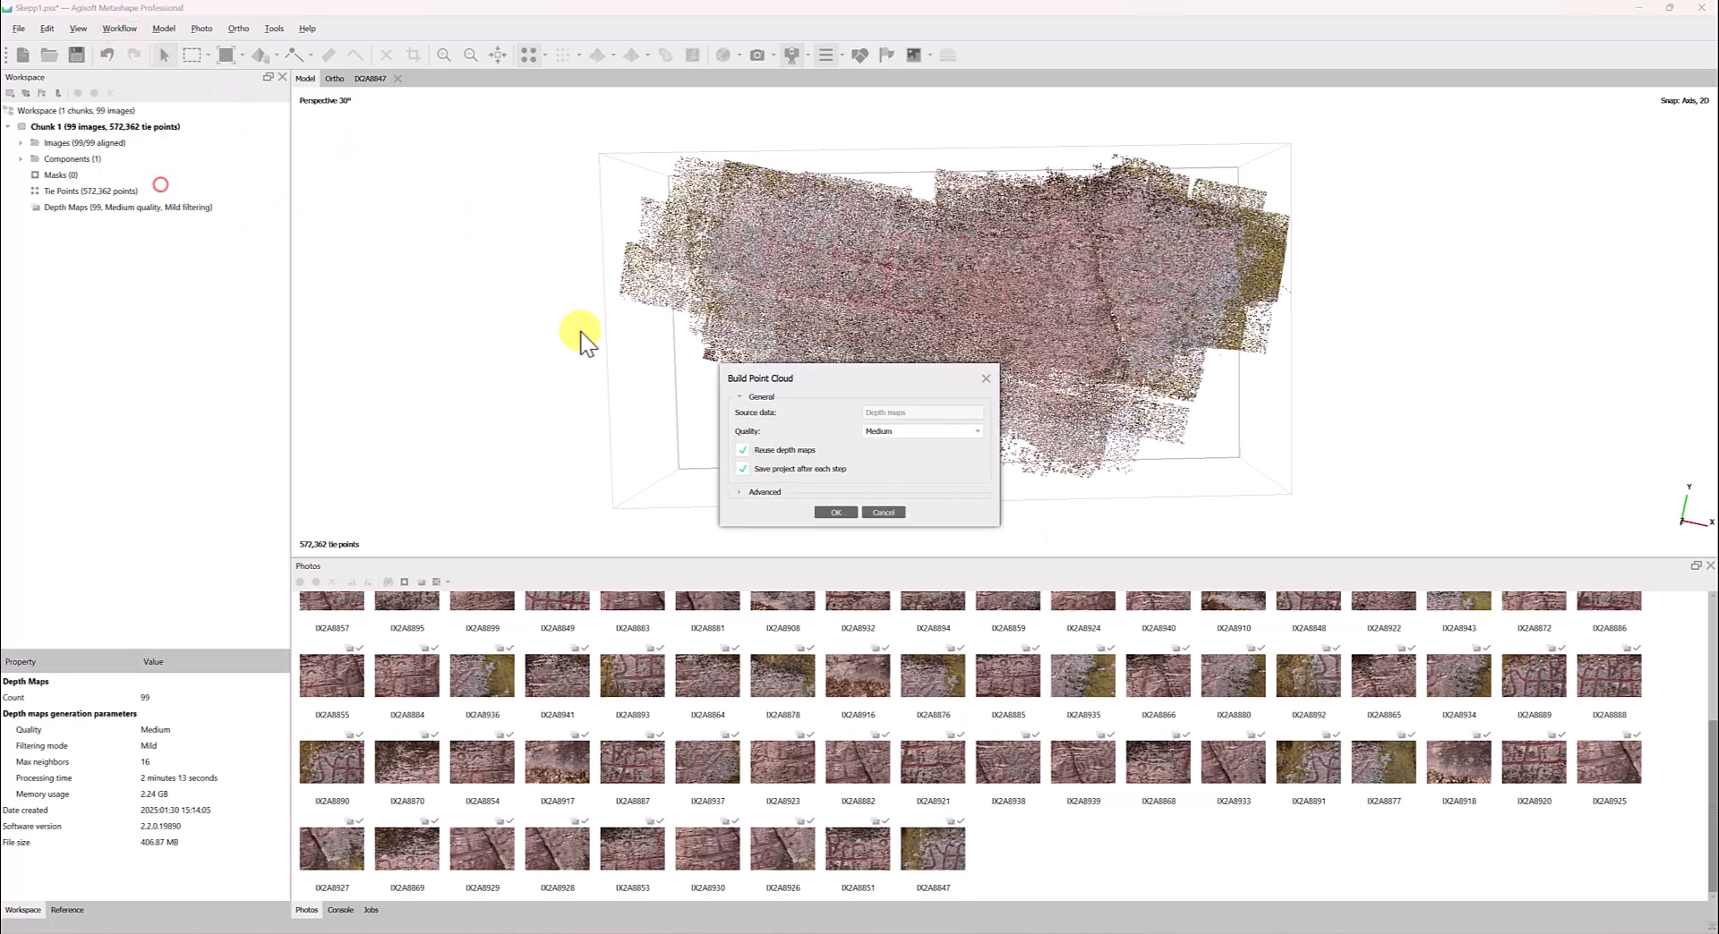
pyautogui.click(923, 430)
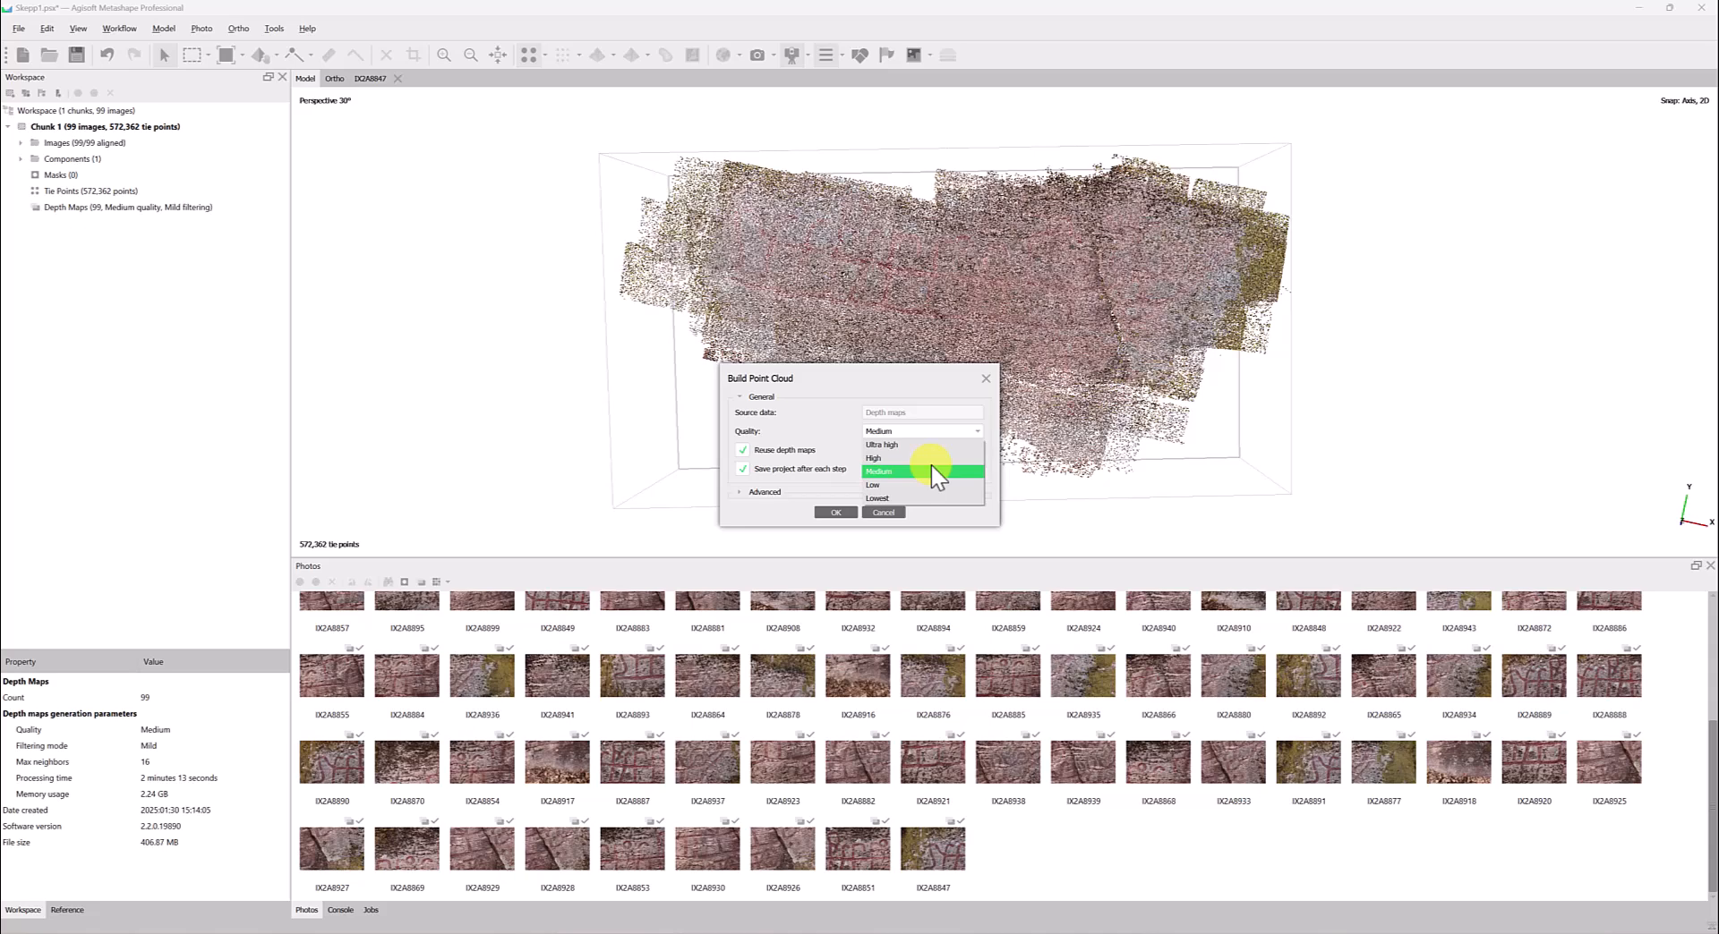
pyautogui.click(931, 471)
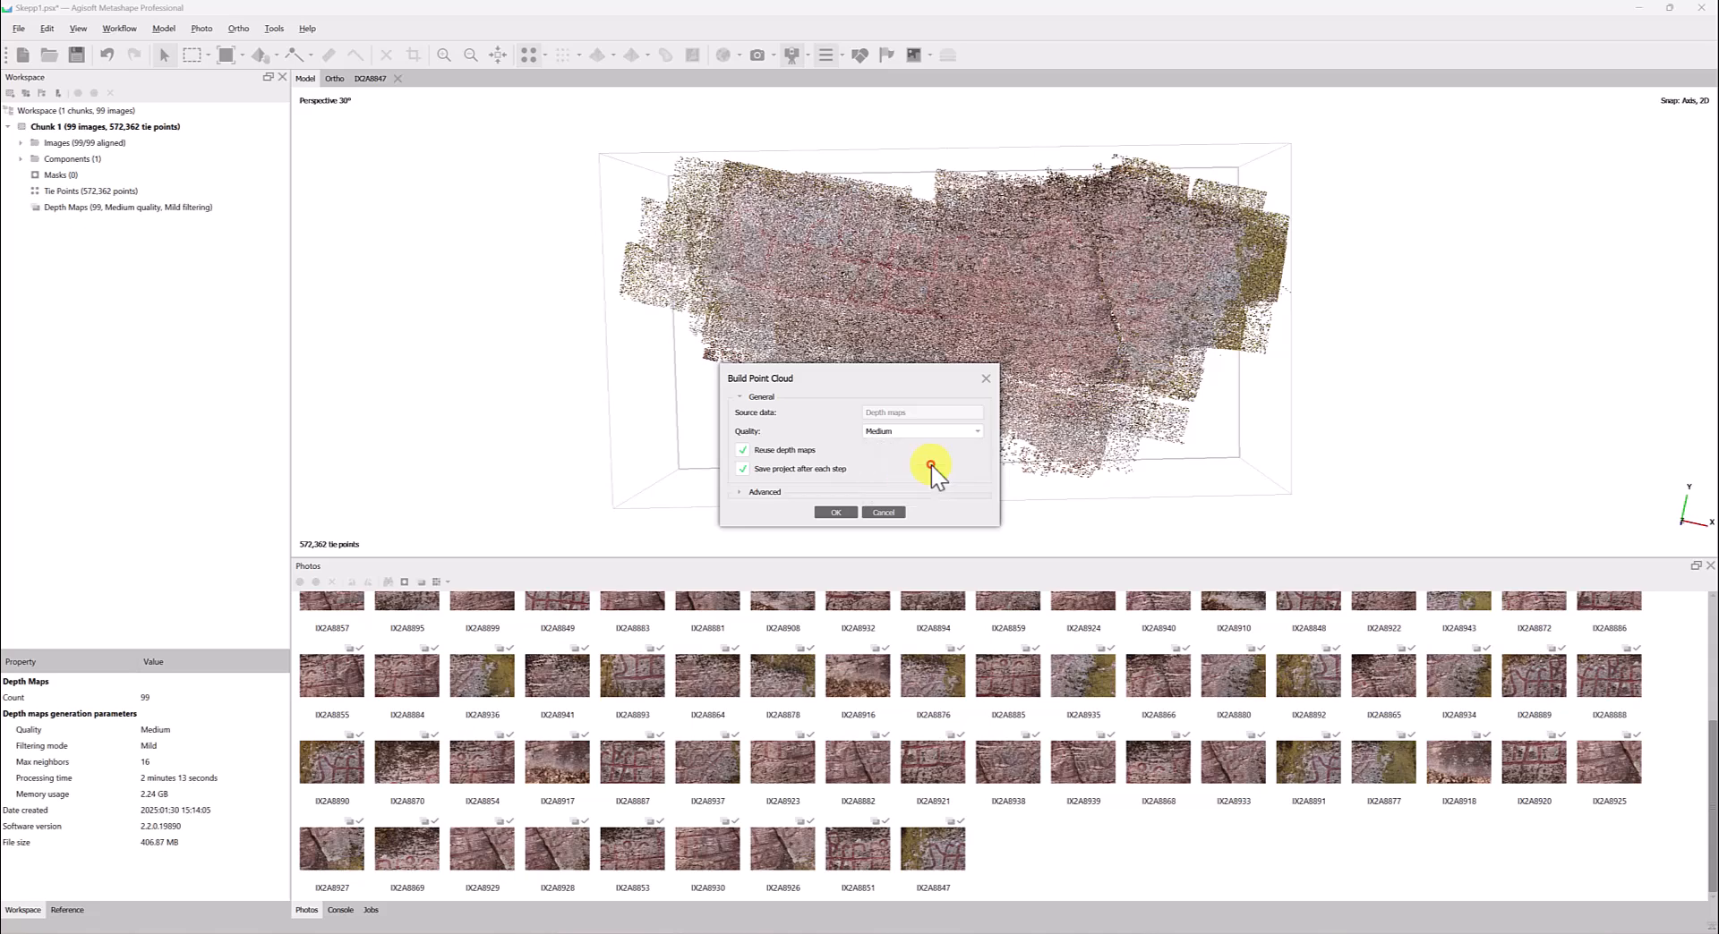
pyautogui.click(754, 494)
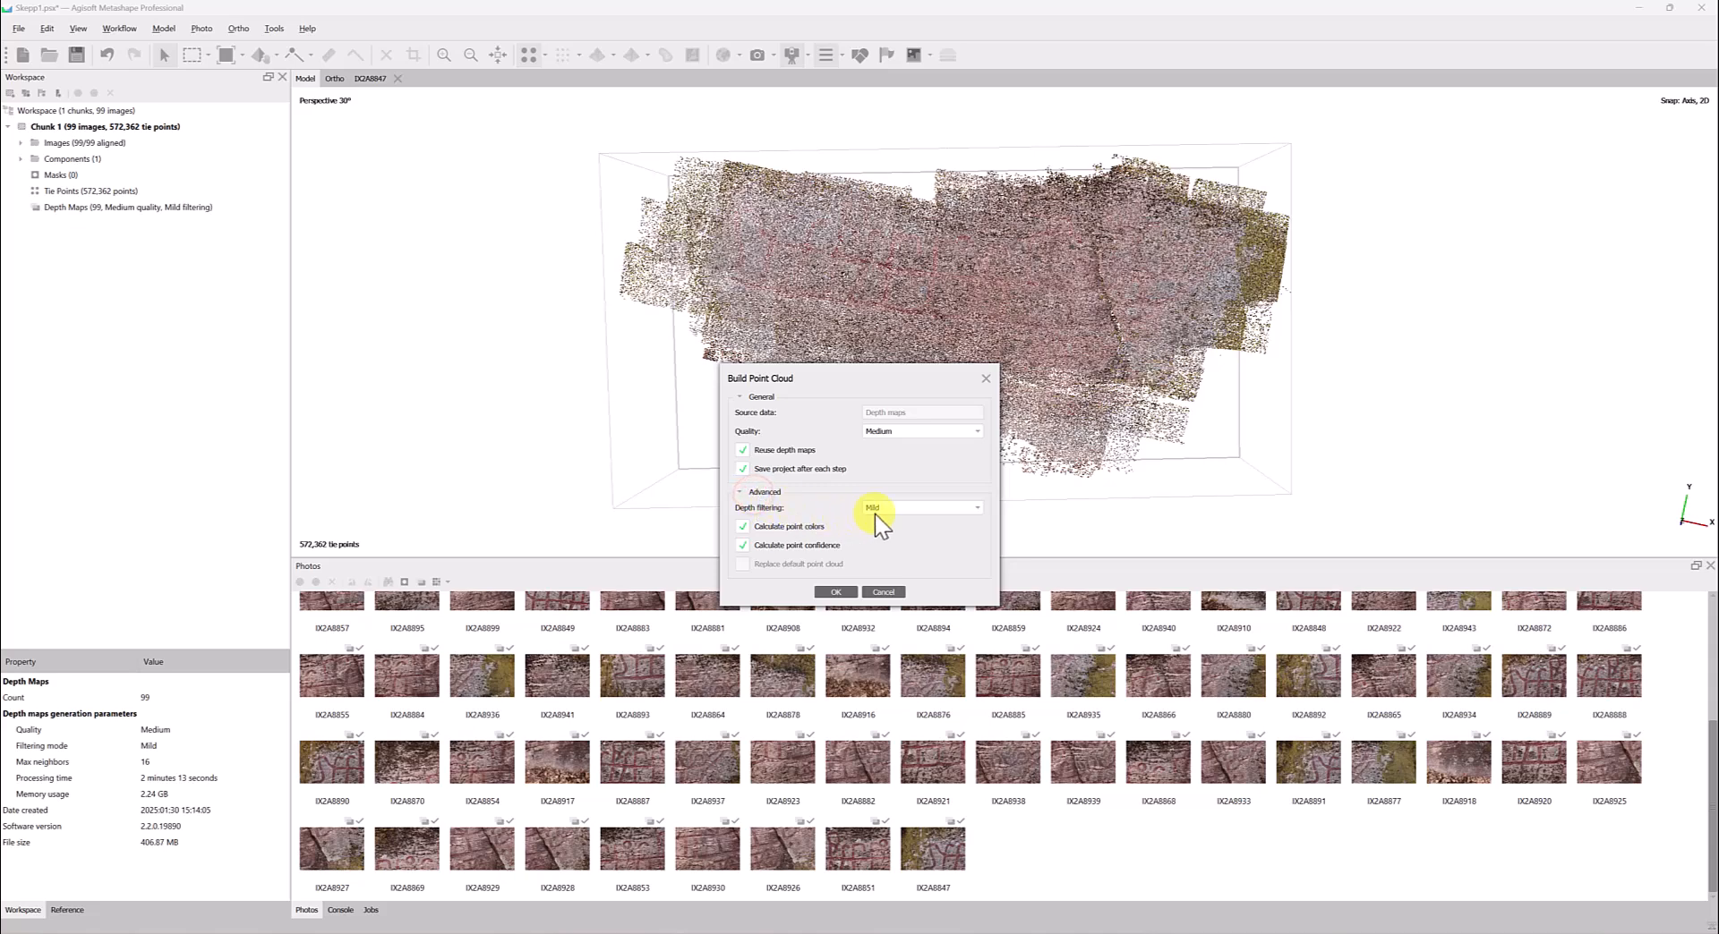
pyautogui.click(936, 508)
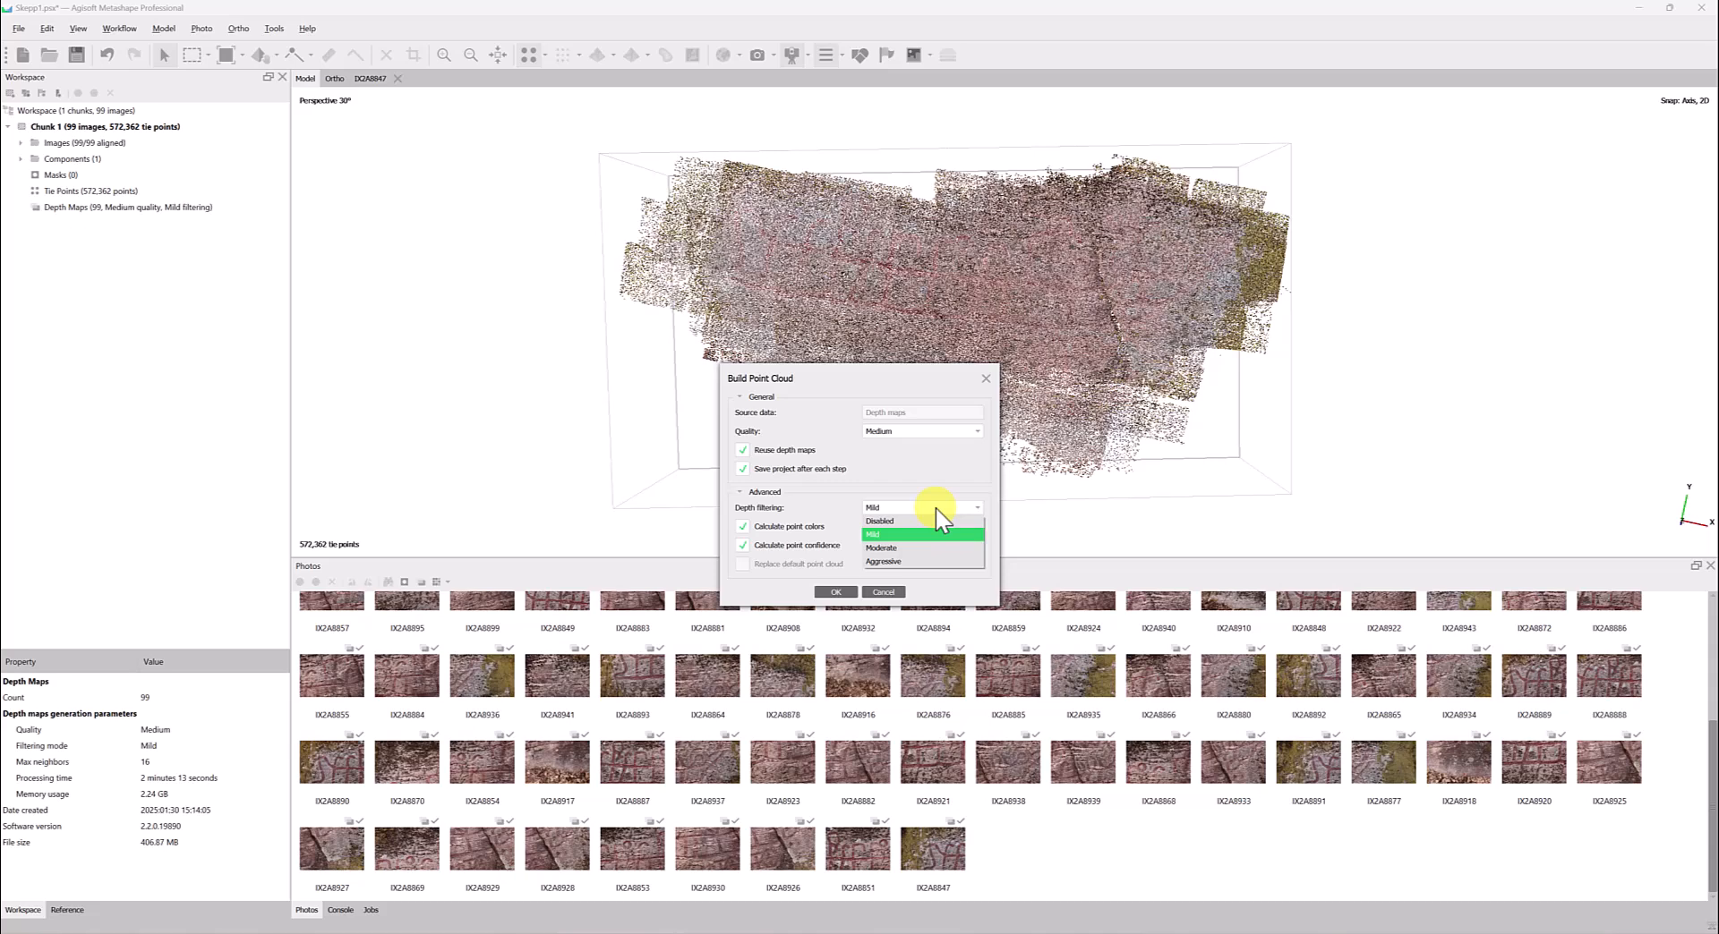
pyautogui.click(936, 508)
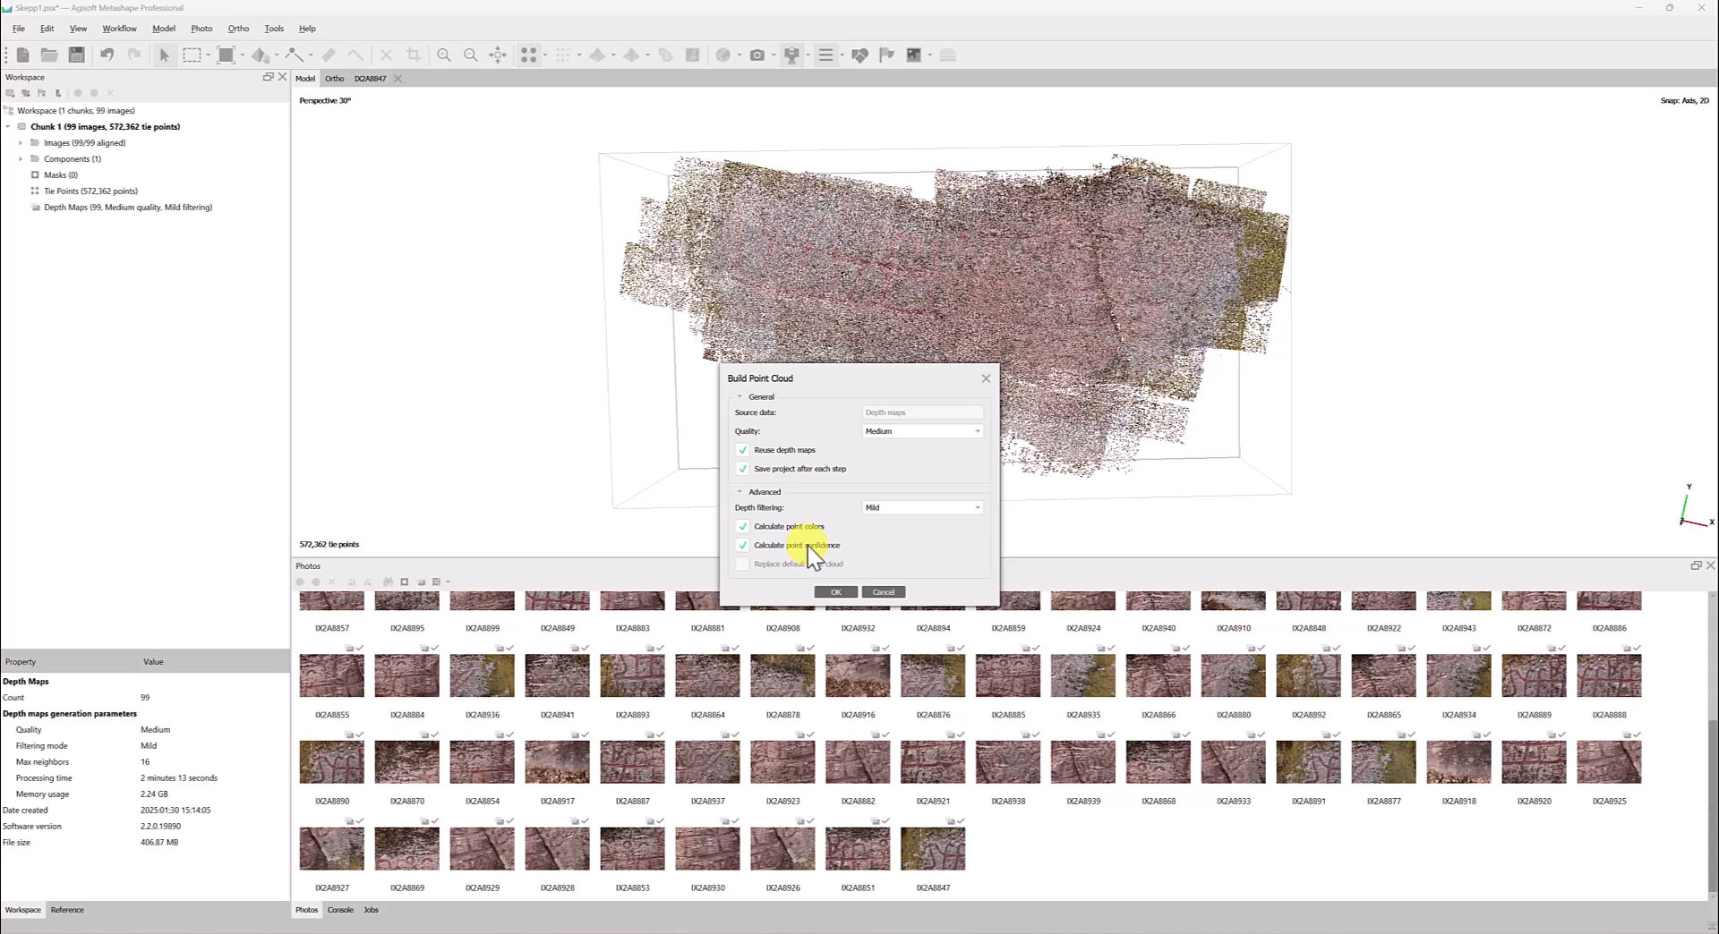
# - Run the point cloud build with its progress details shown, and display the finished point cloud in the model view
pyautogui.click(834, 592)
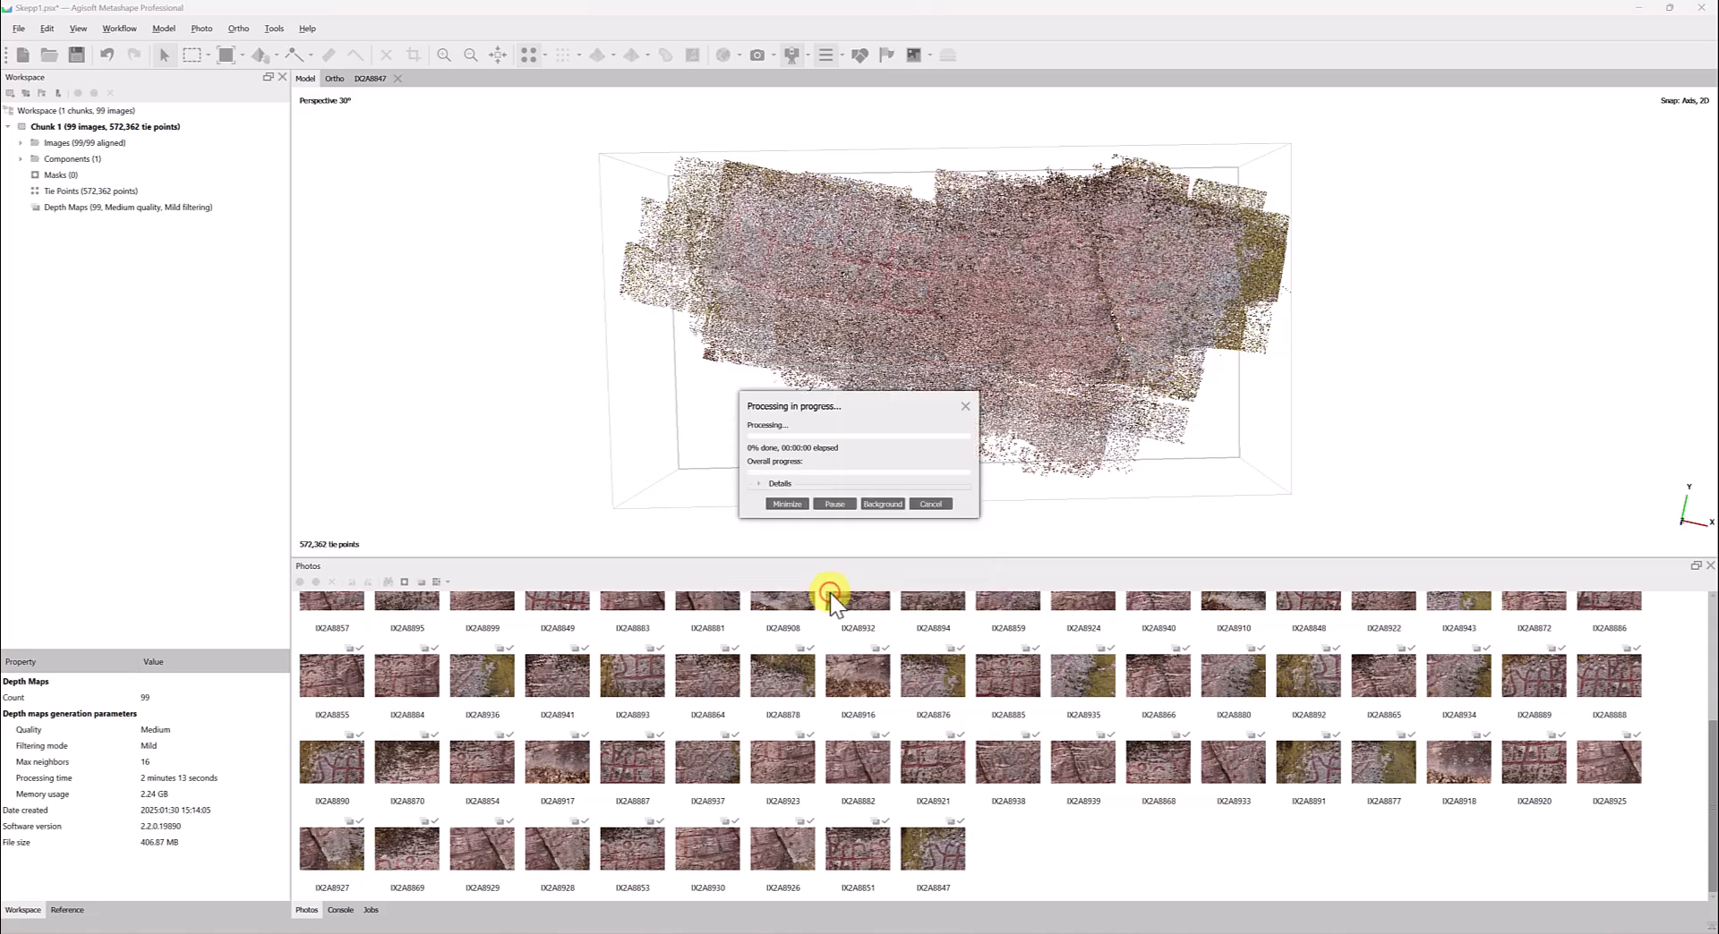
pyautogui.click(779, 484)
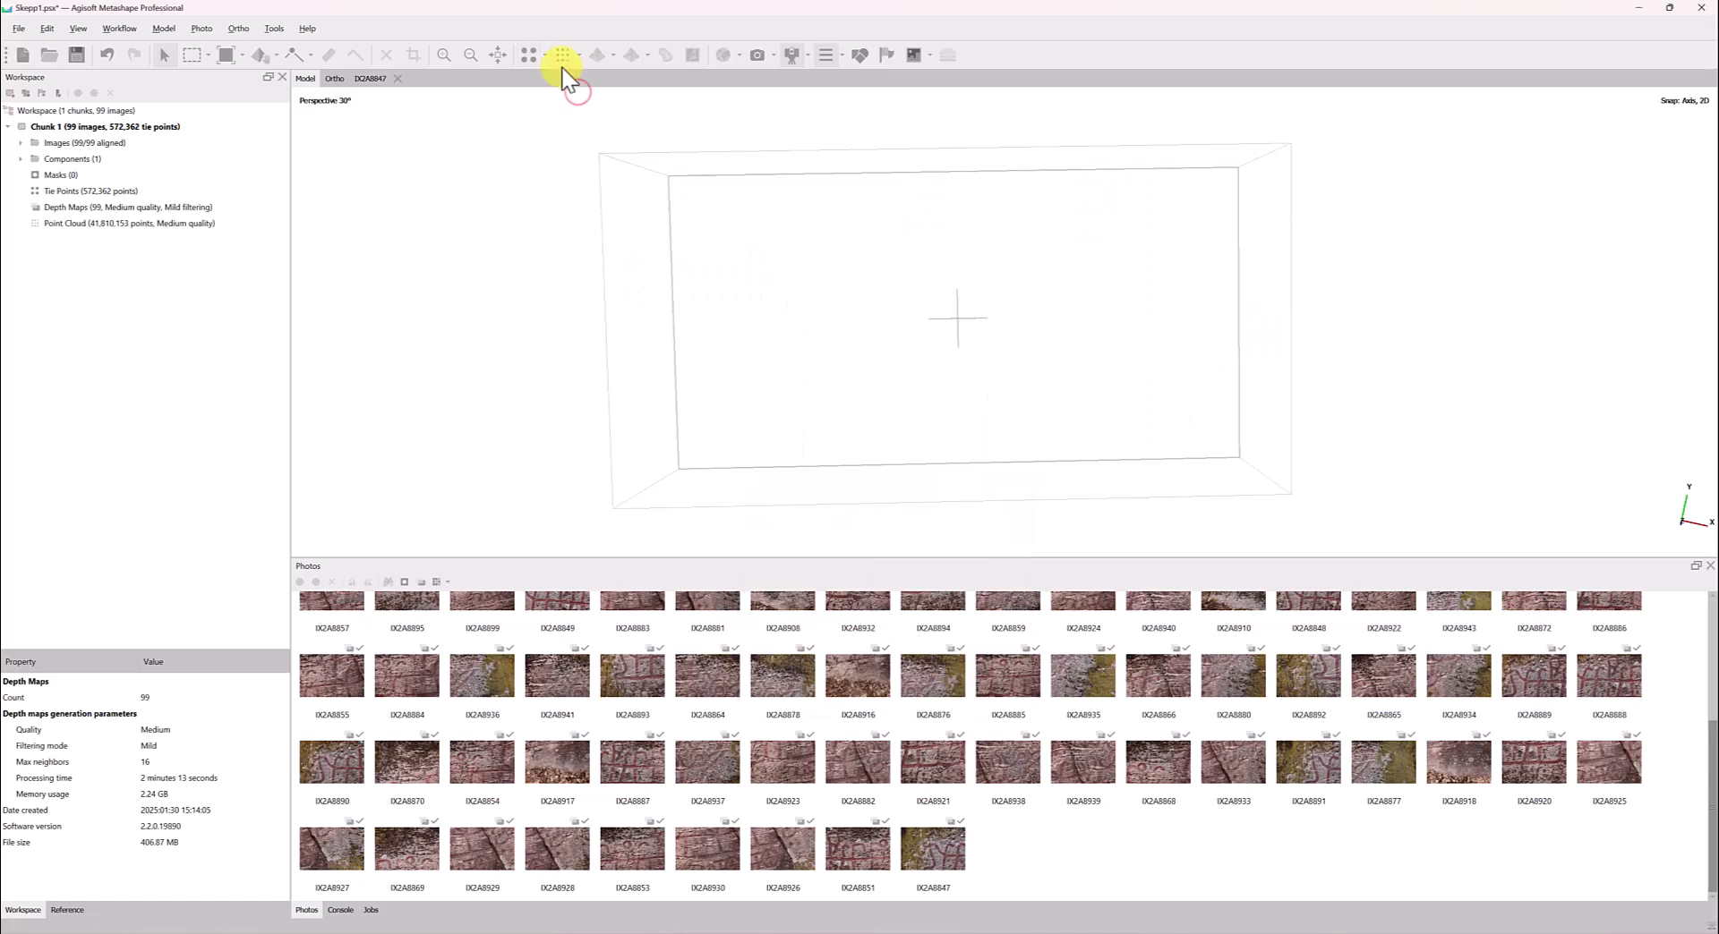
pyautogui.click(562, 56)
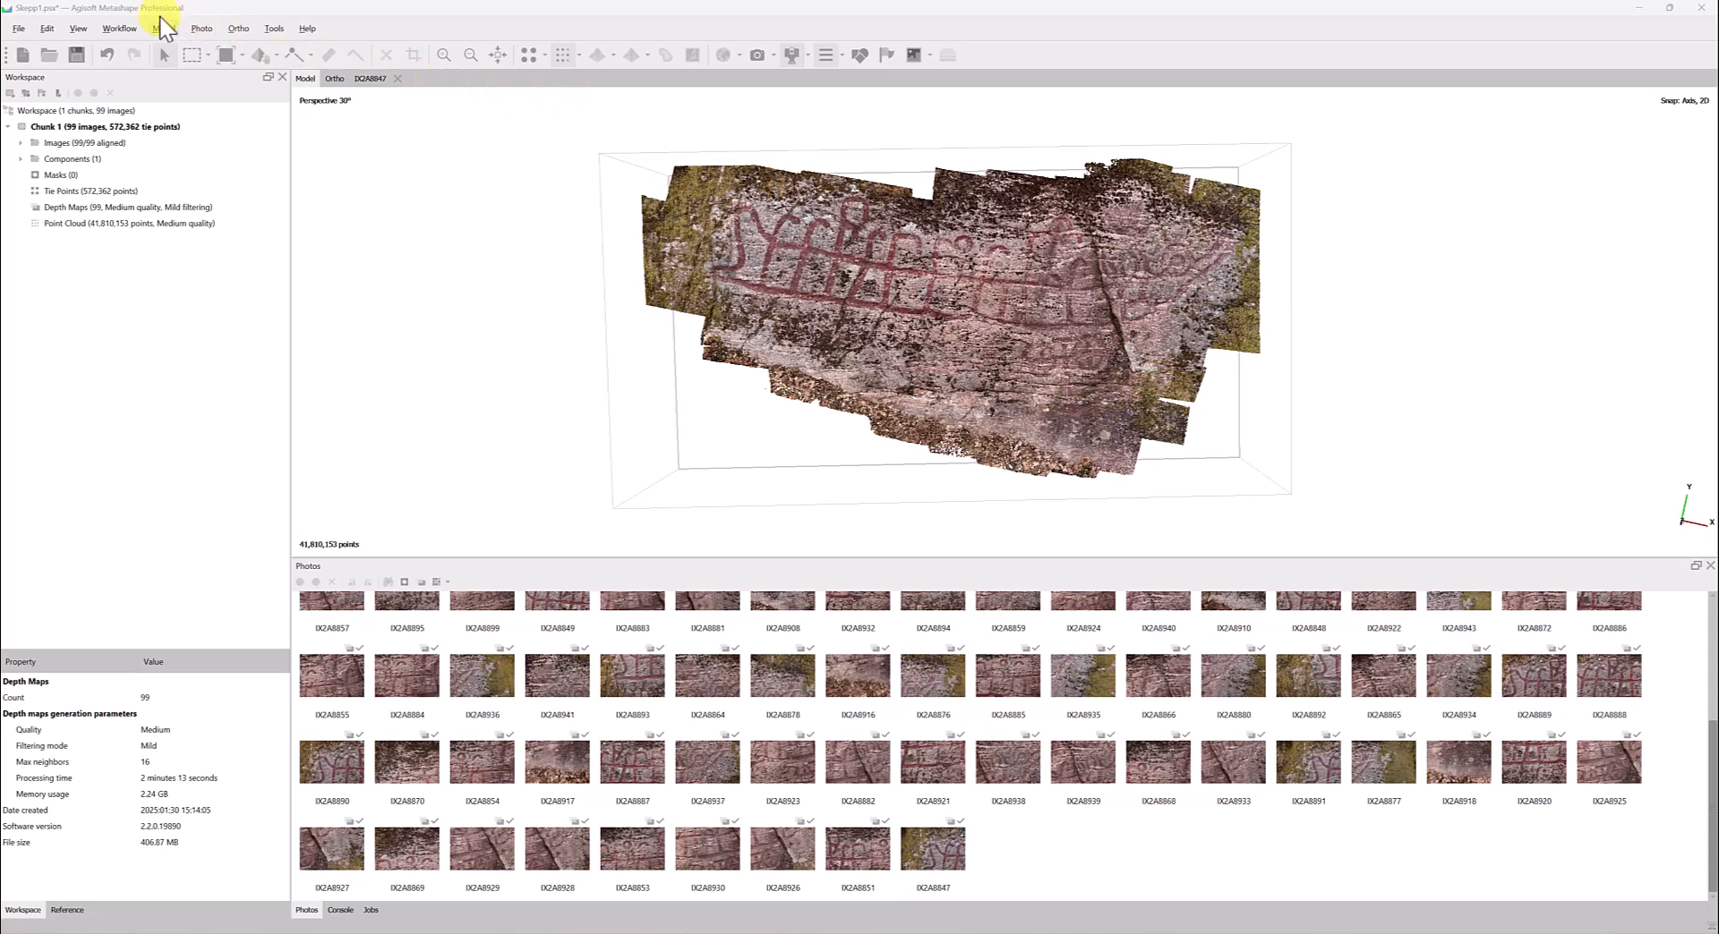
# - Set up Build Model with the point cloud as source data, Height field (2.5D) surface type and High face count
pyautogui.click(123, 25)
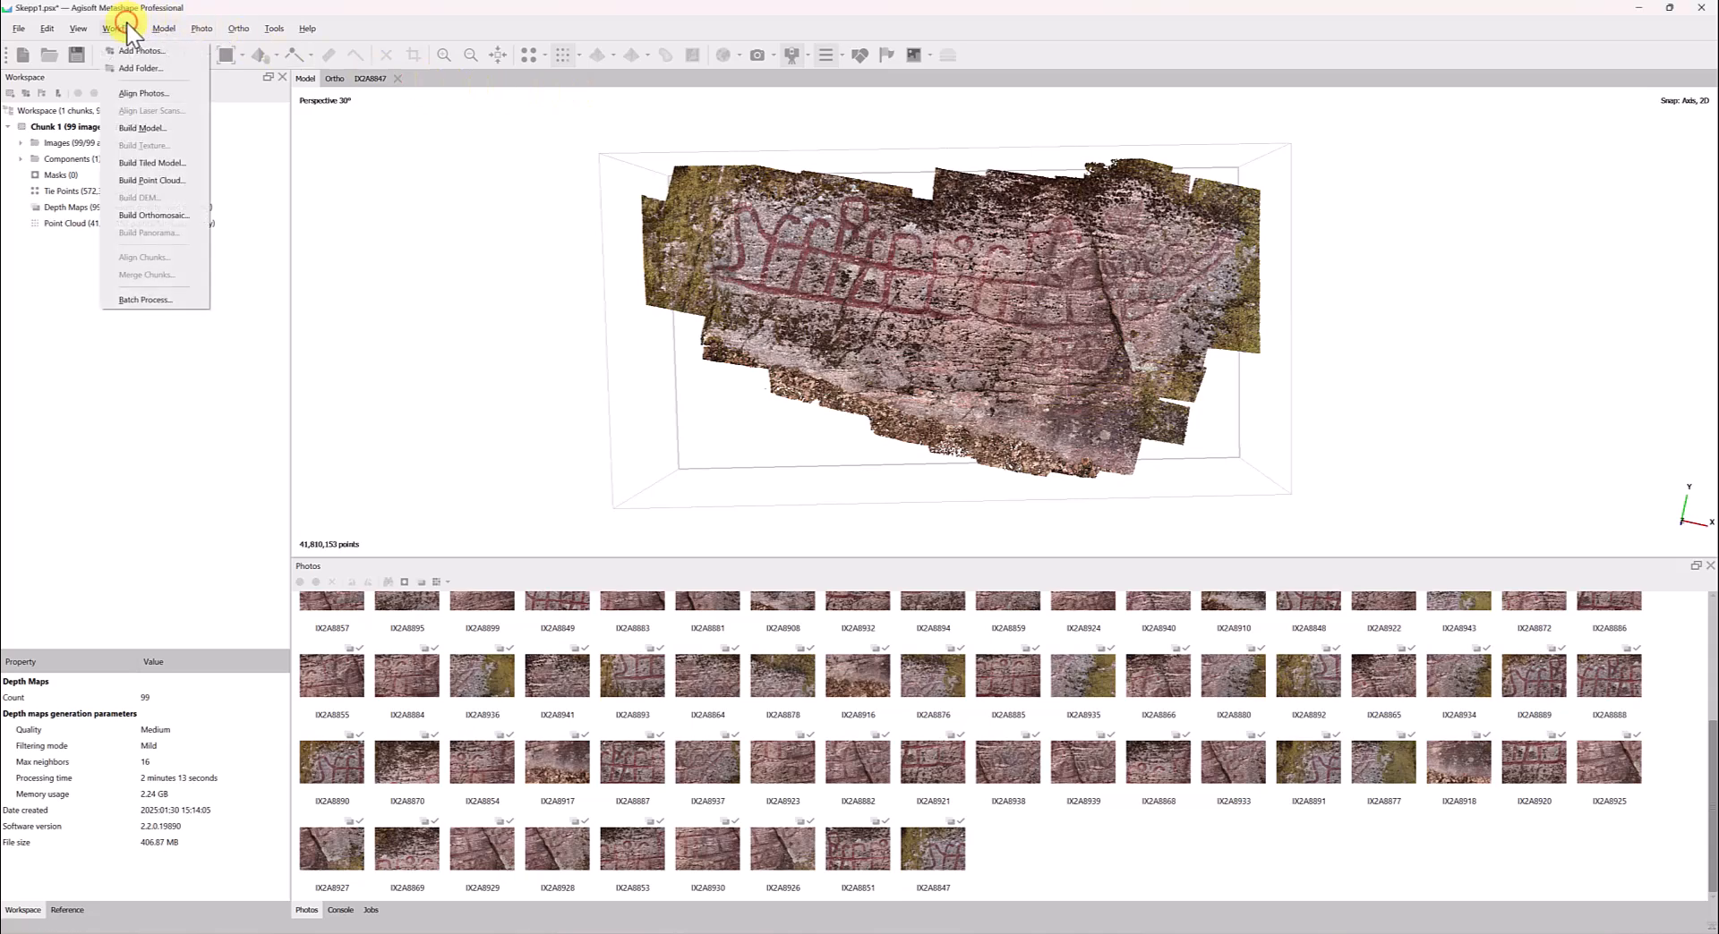
pyautogui.click(142, 128)
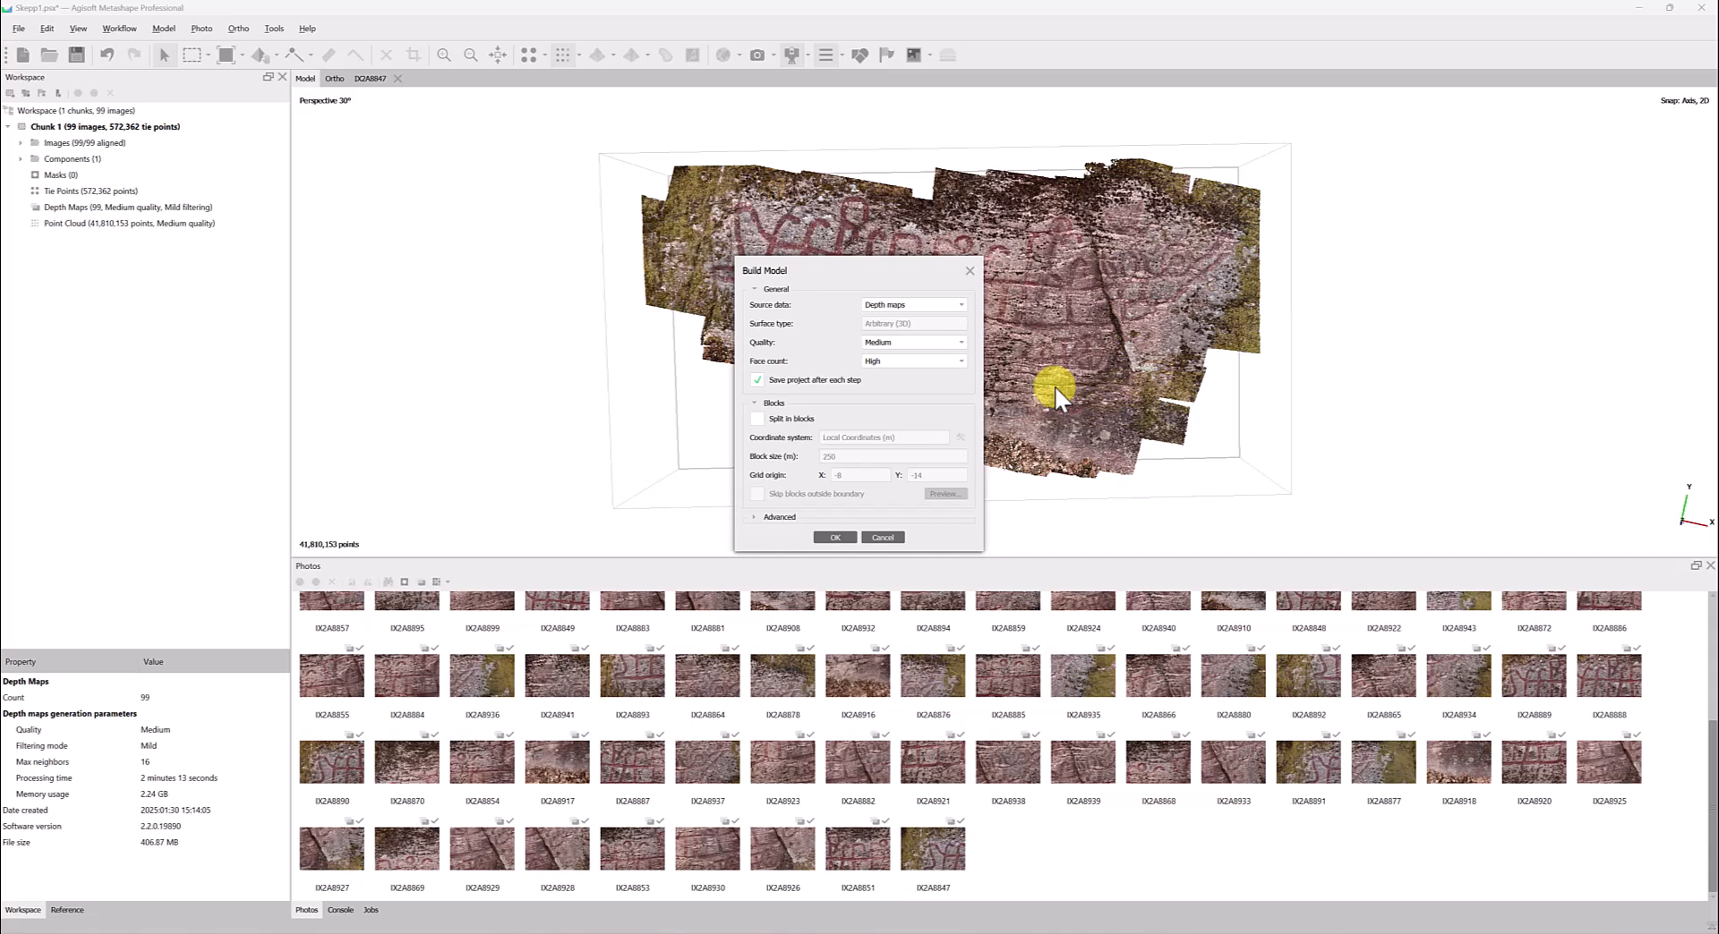
pyautogui.click(956, 306)
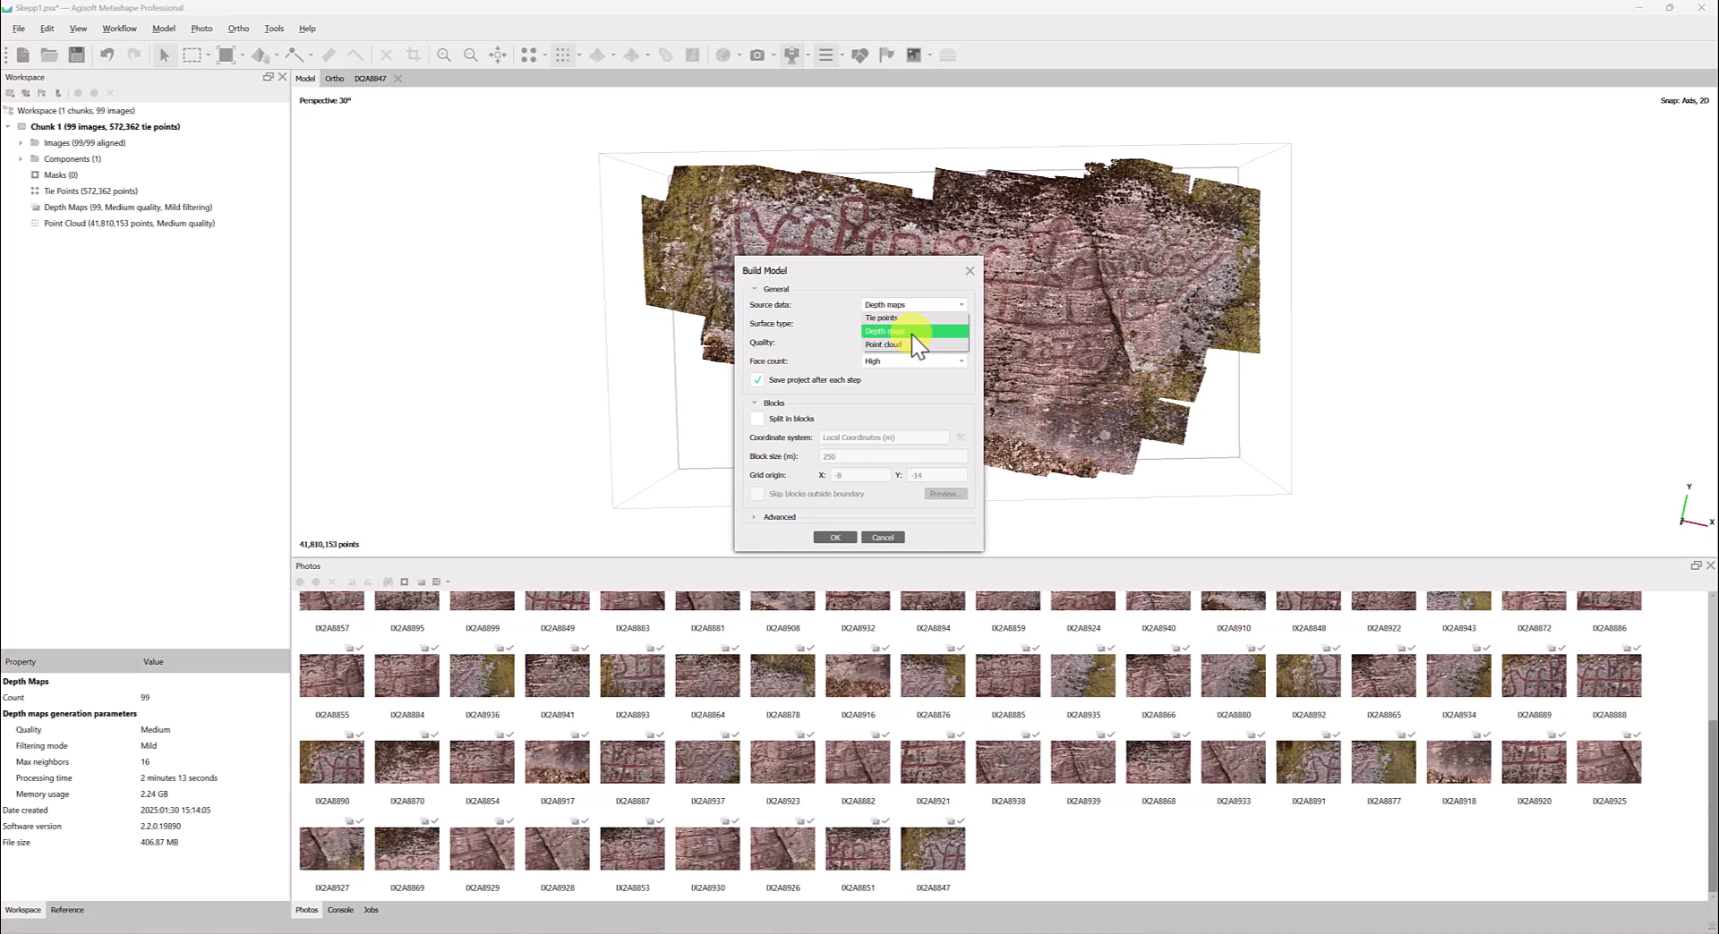
pyautogui.click(906, 345)
pyautogui.click(949, 323)
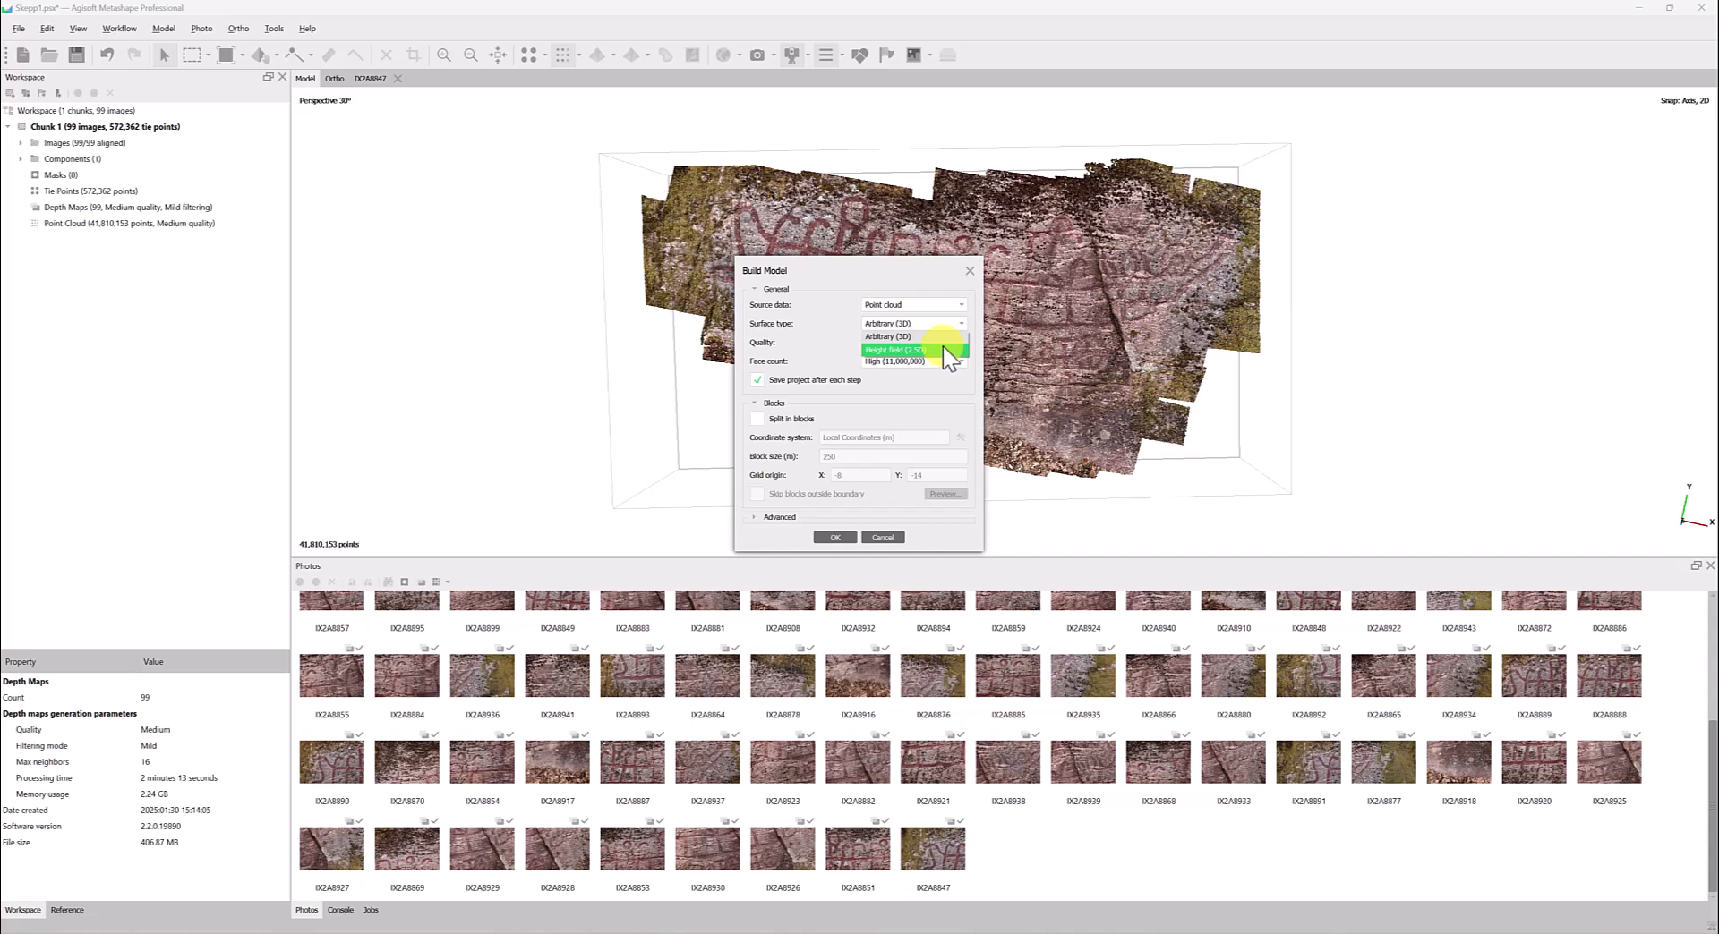
pyautogui.click(942, 348)
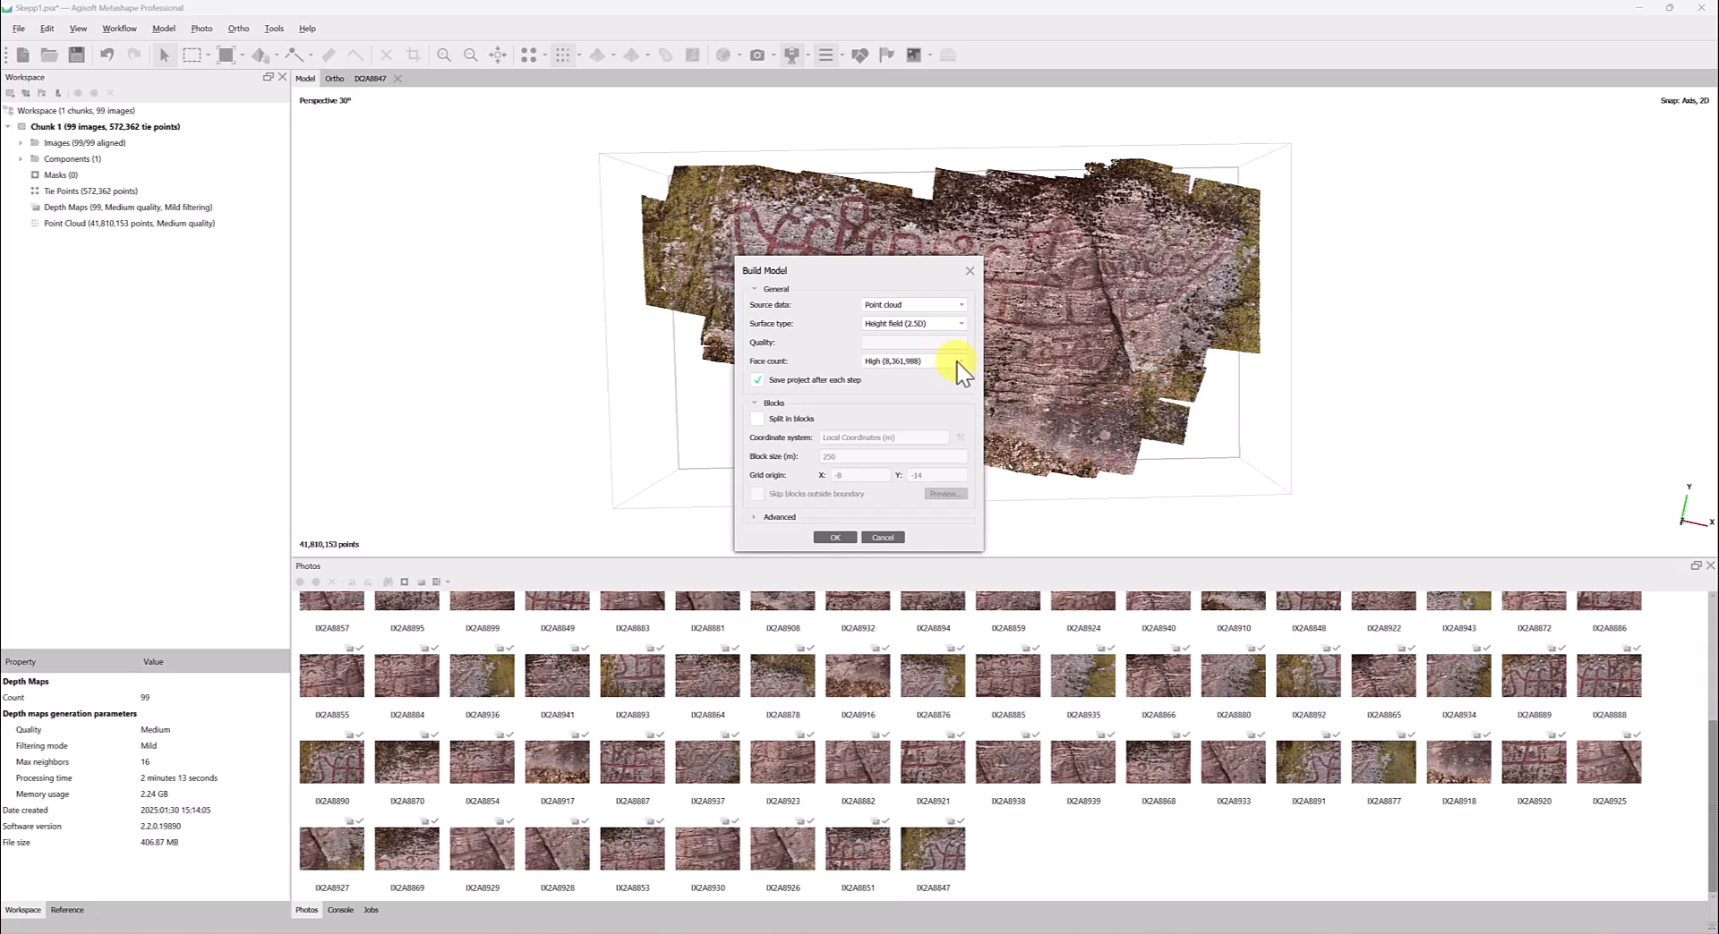
pyautogui.click(961, 362)
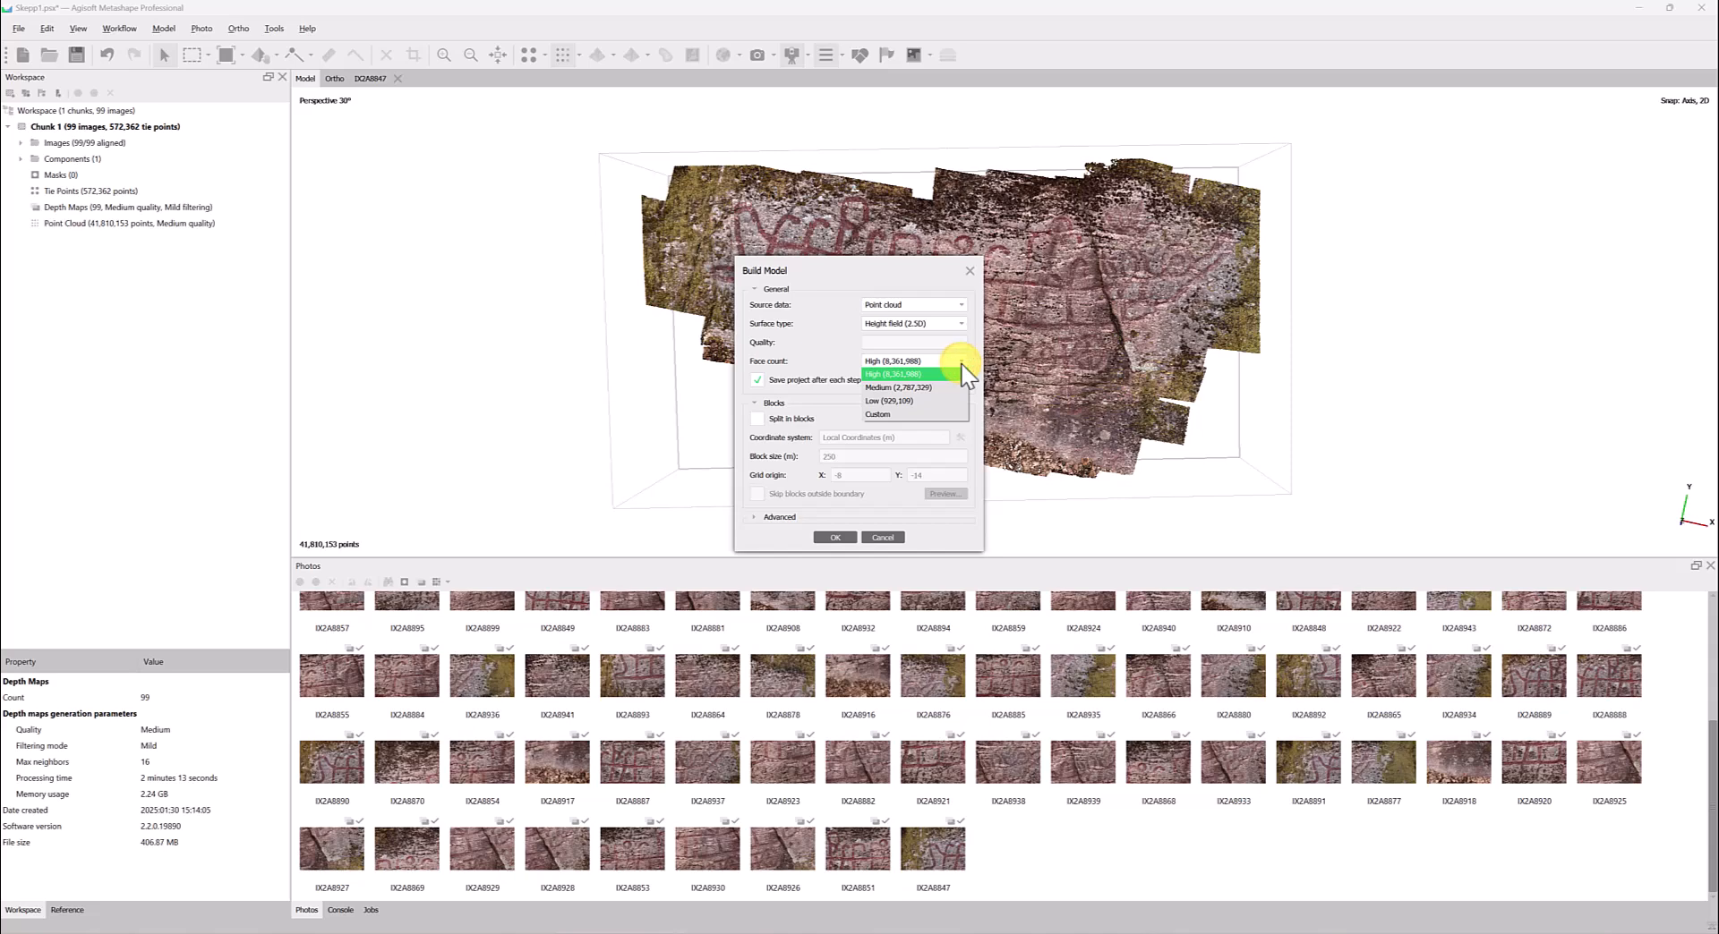
pyautogui.click(944, 376)
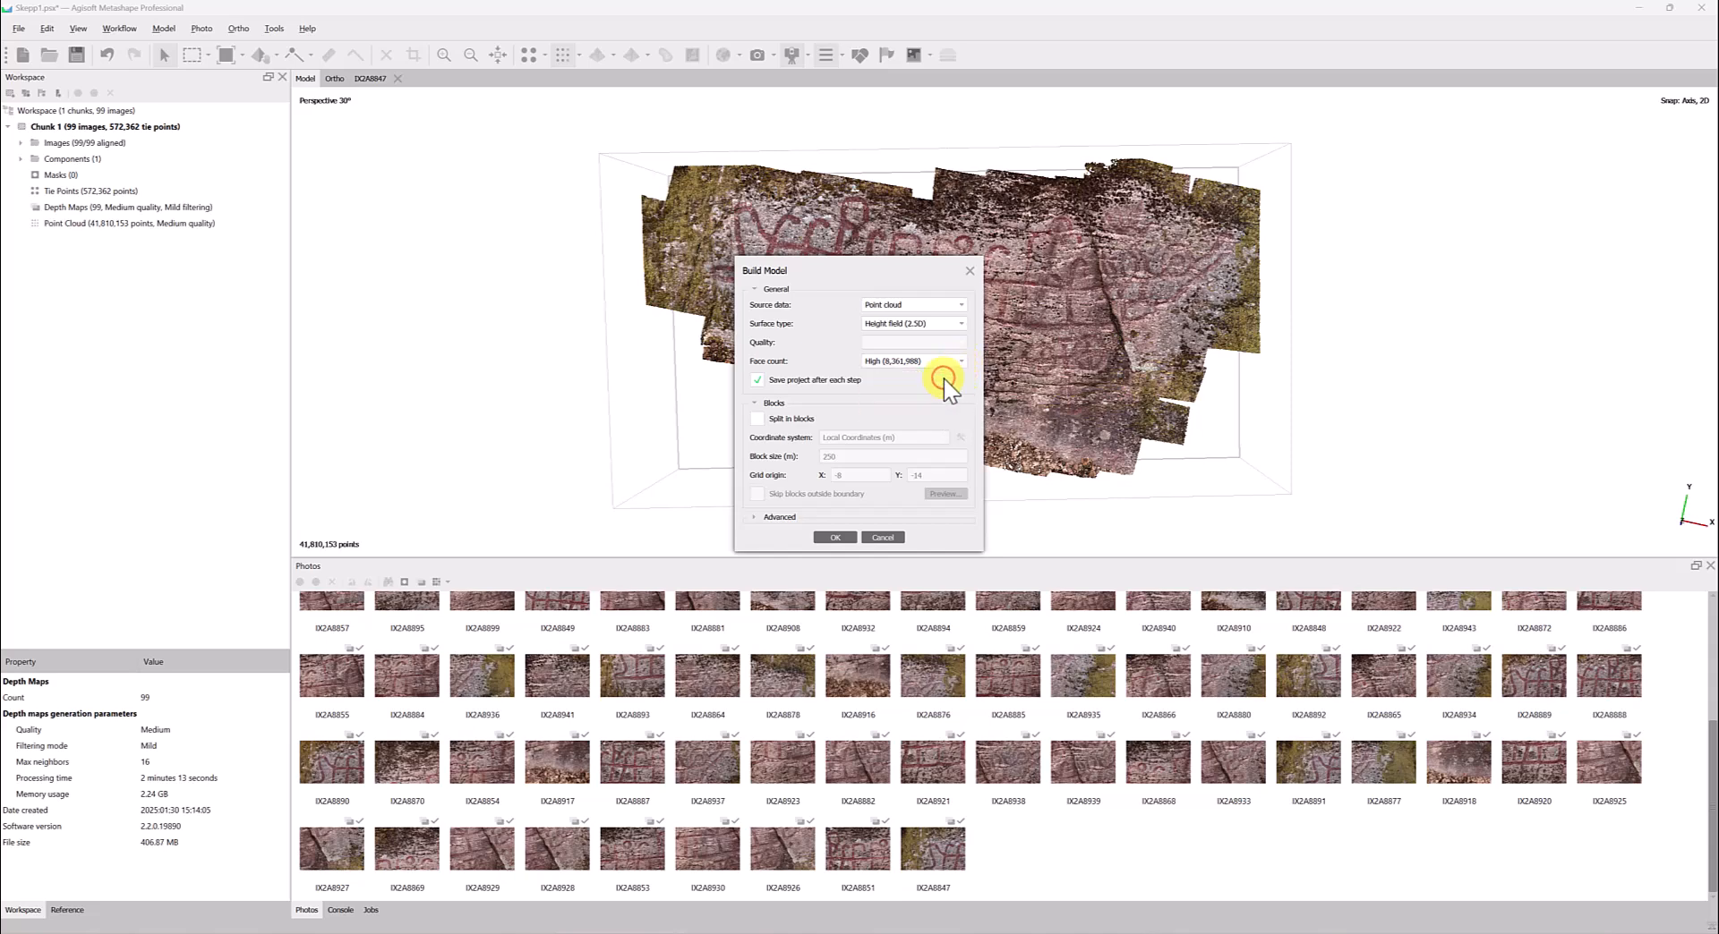
pyautogui.click(943, 379)
# - Leave interpolation Disabled and vertex colors calculated, build the model, and display the resulting mesh
pyautogui.click(786, 517)
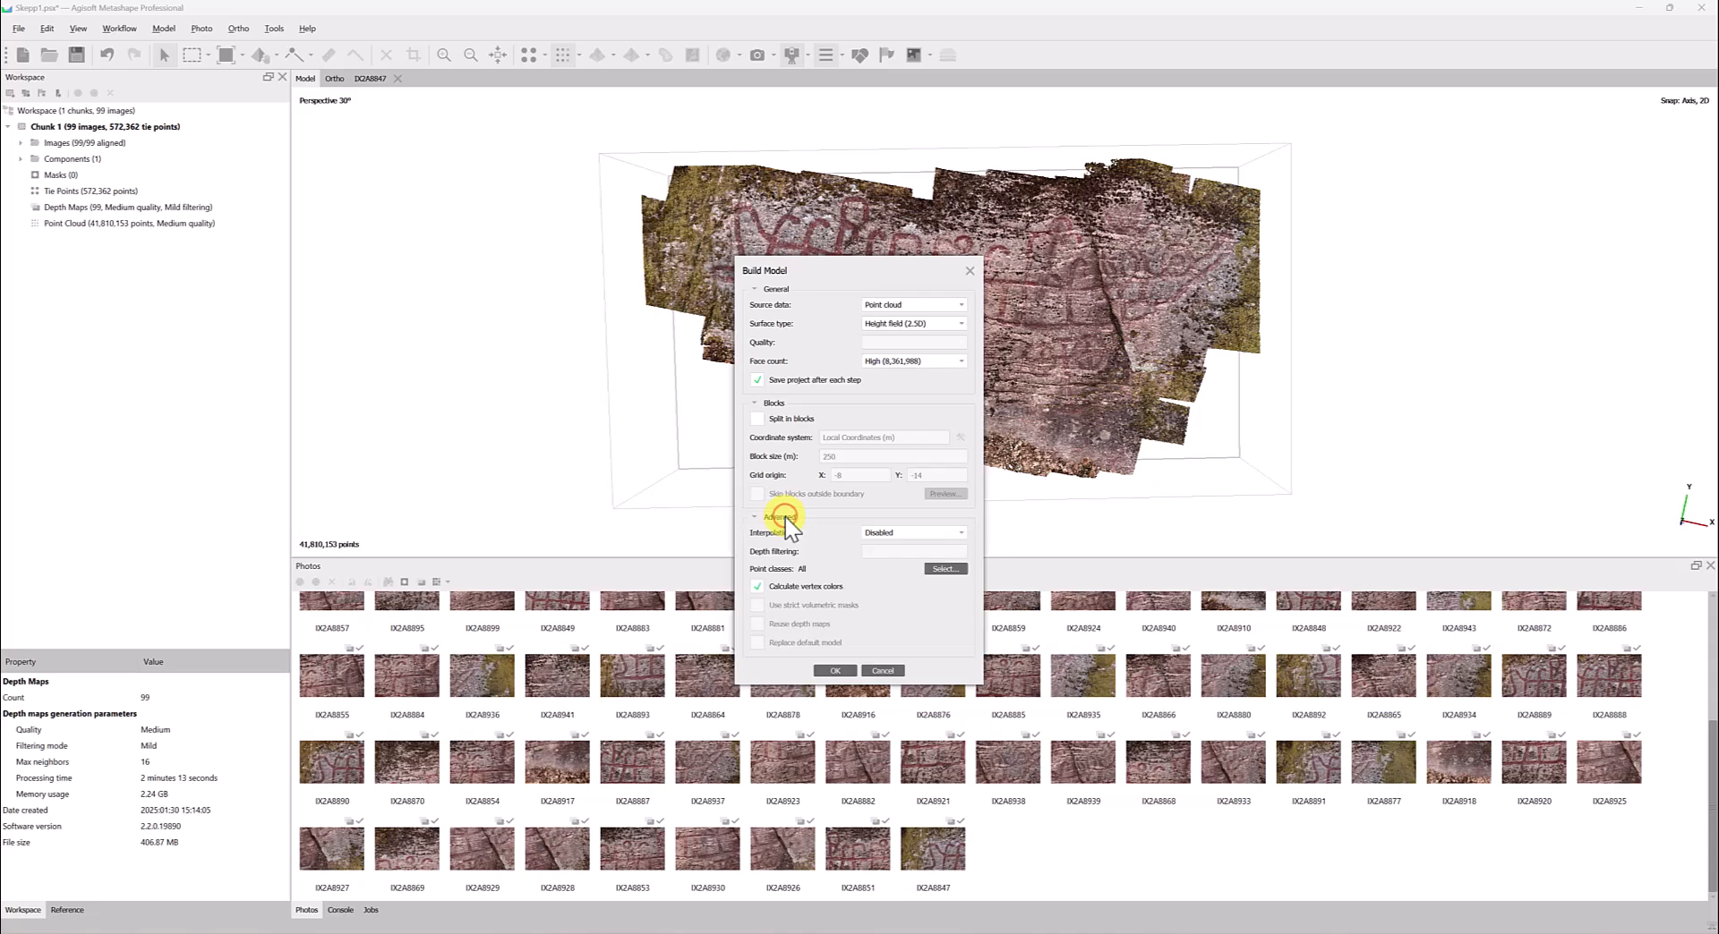
pyautogui.click(954, 532)
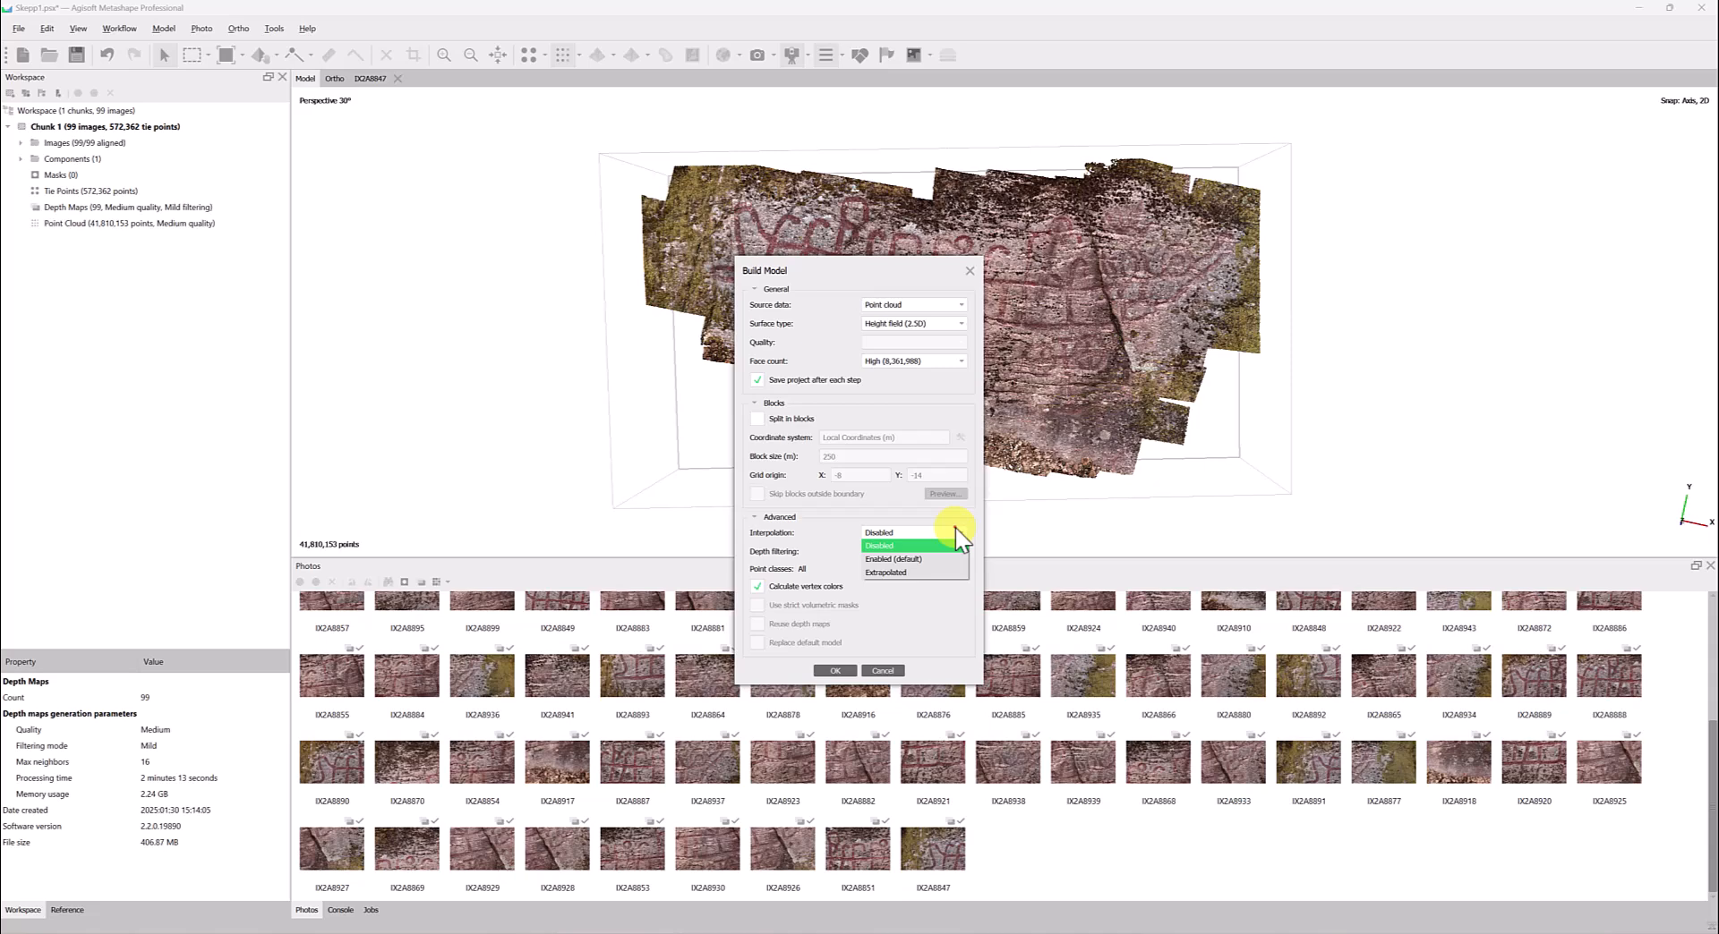
pyautogui.click(954, 528)
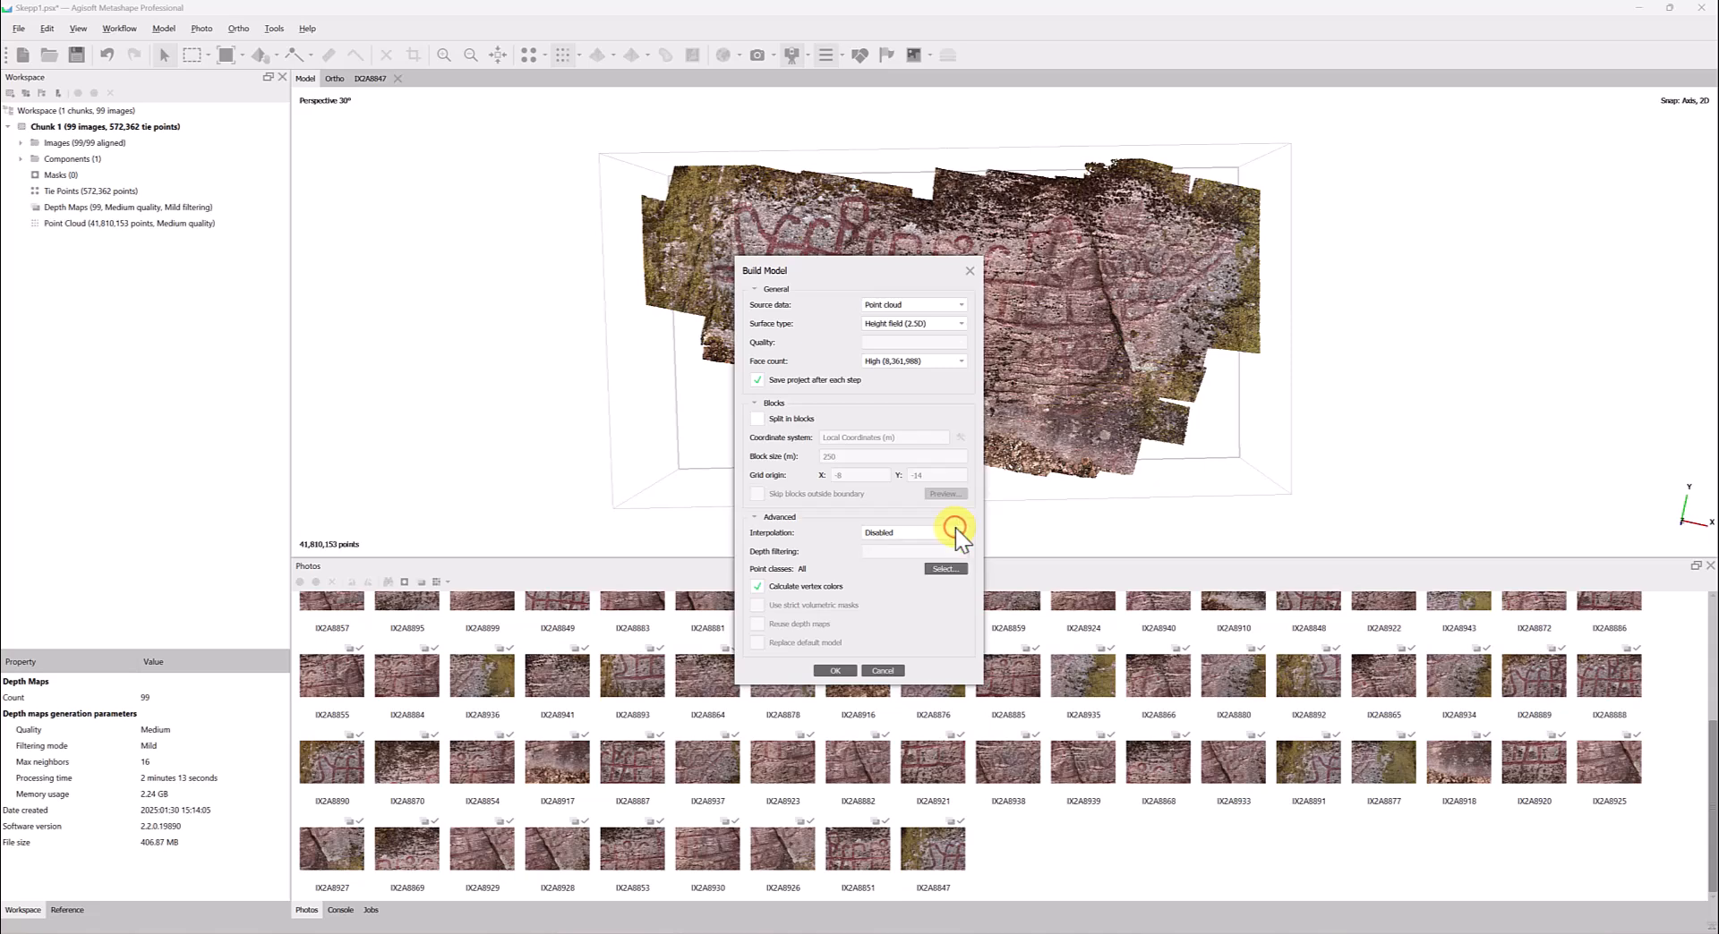
pyautogui.click(786, 588)
pyautogui.click(822, 674)
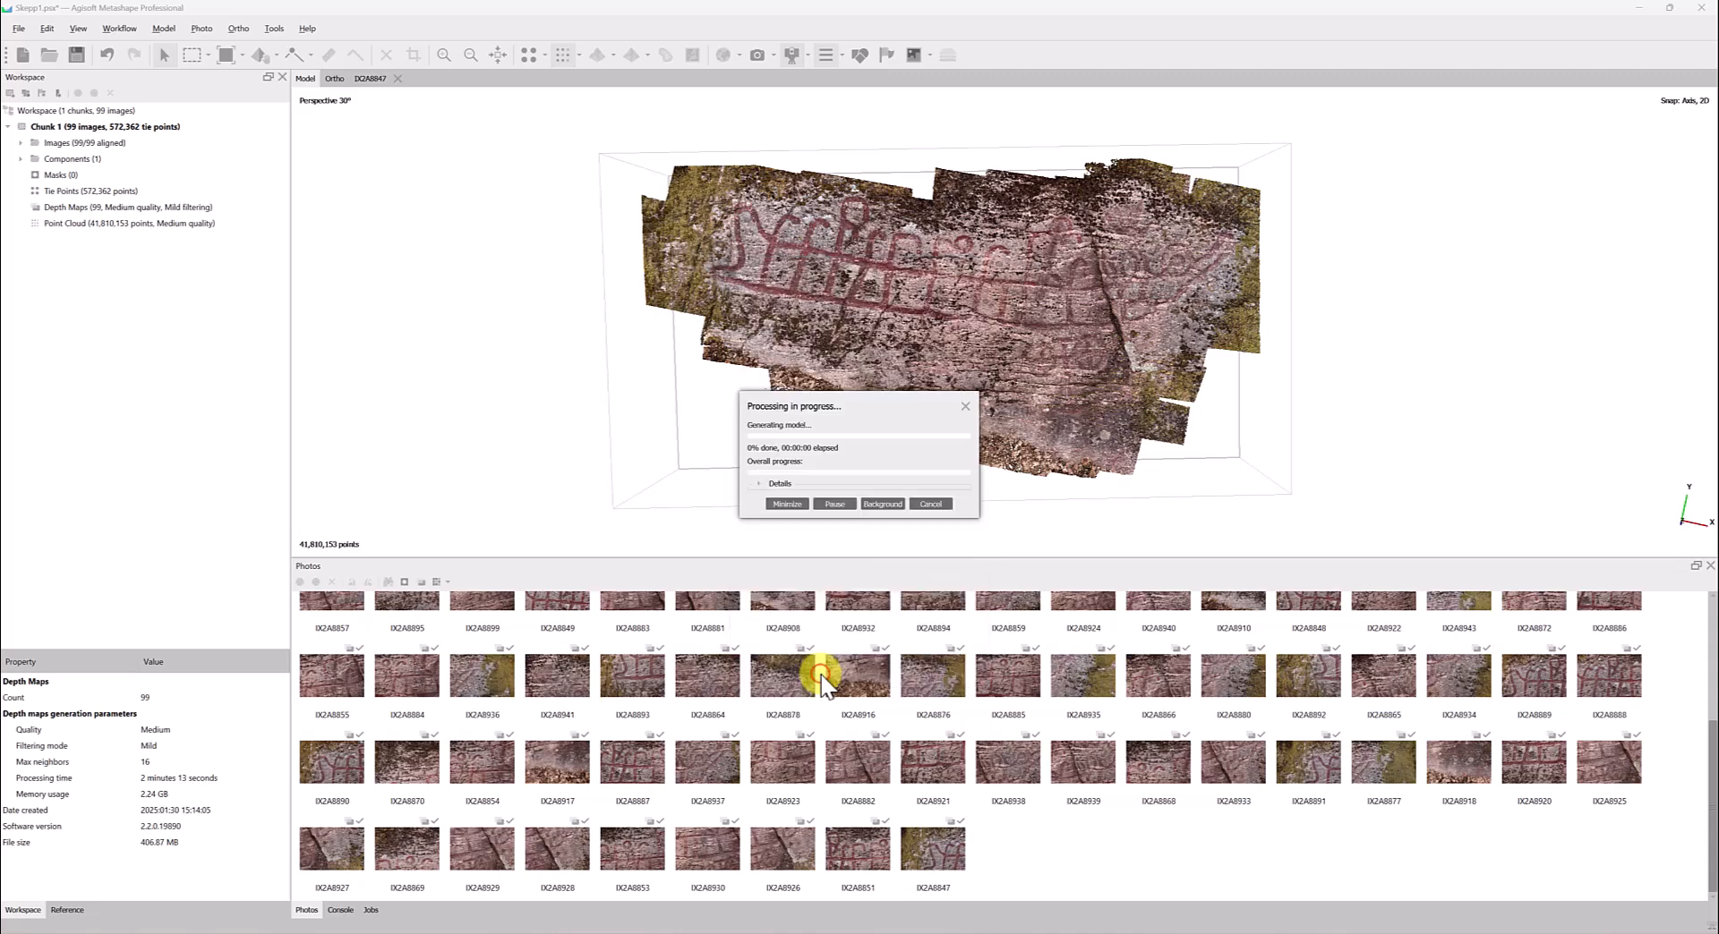
pyautogui.click(777, 484)
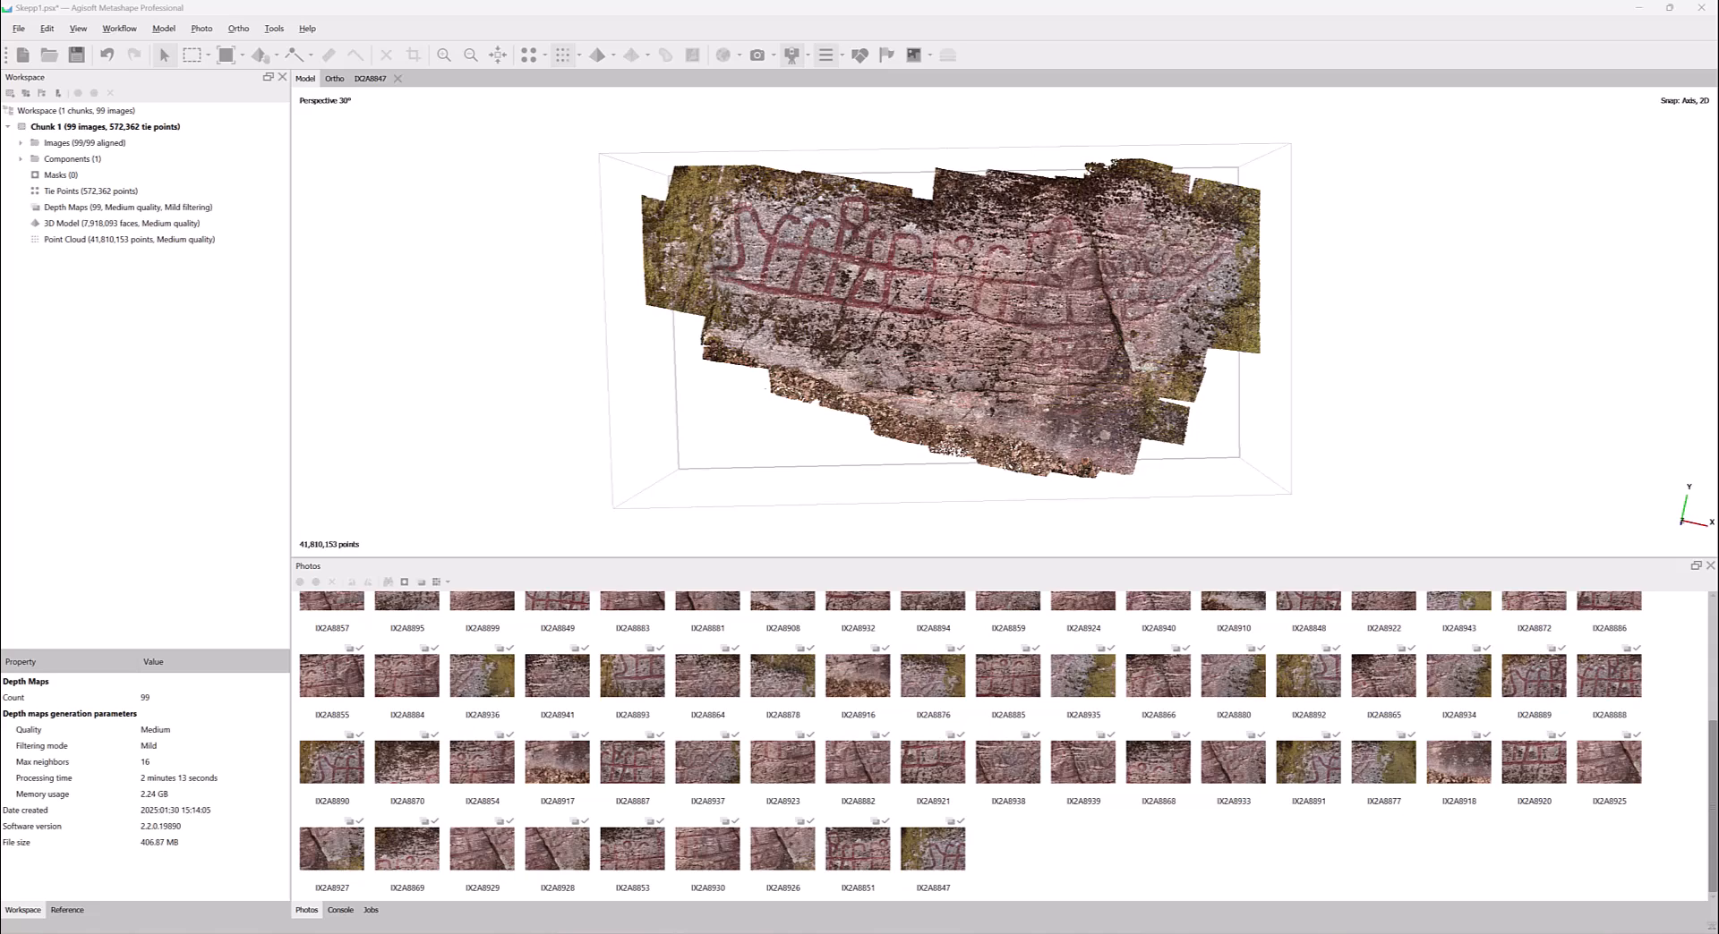
pyautogui.click(595, 55)
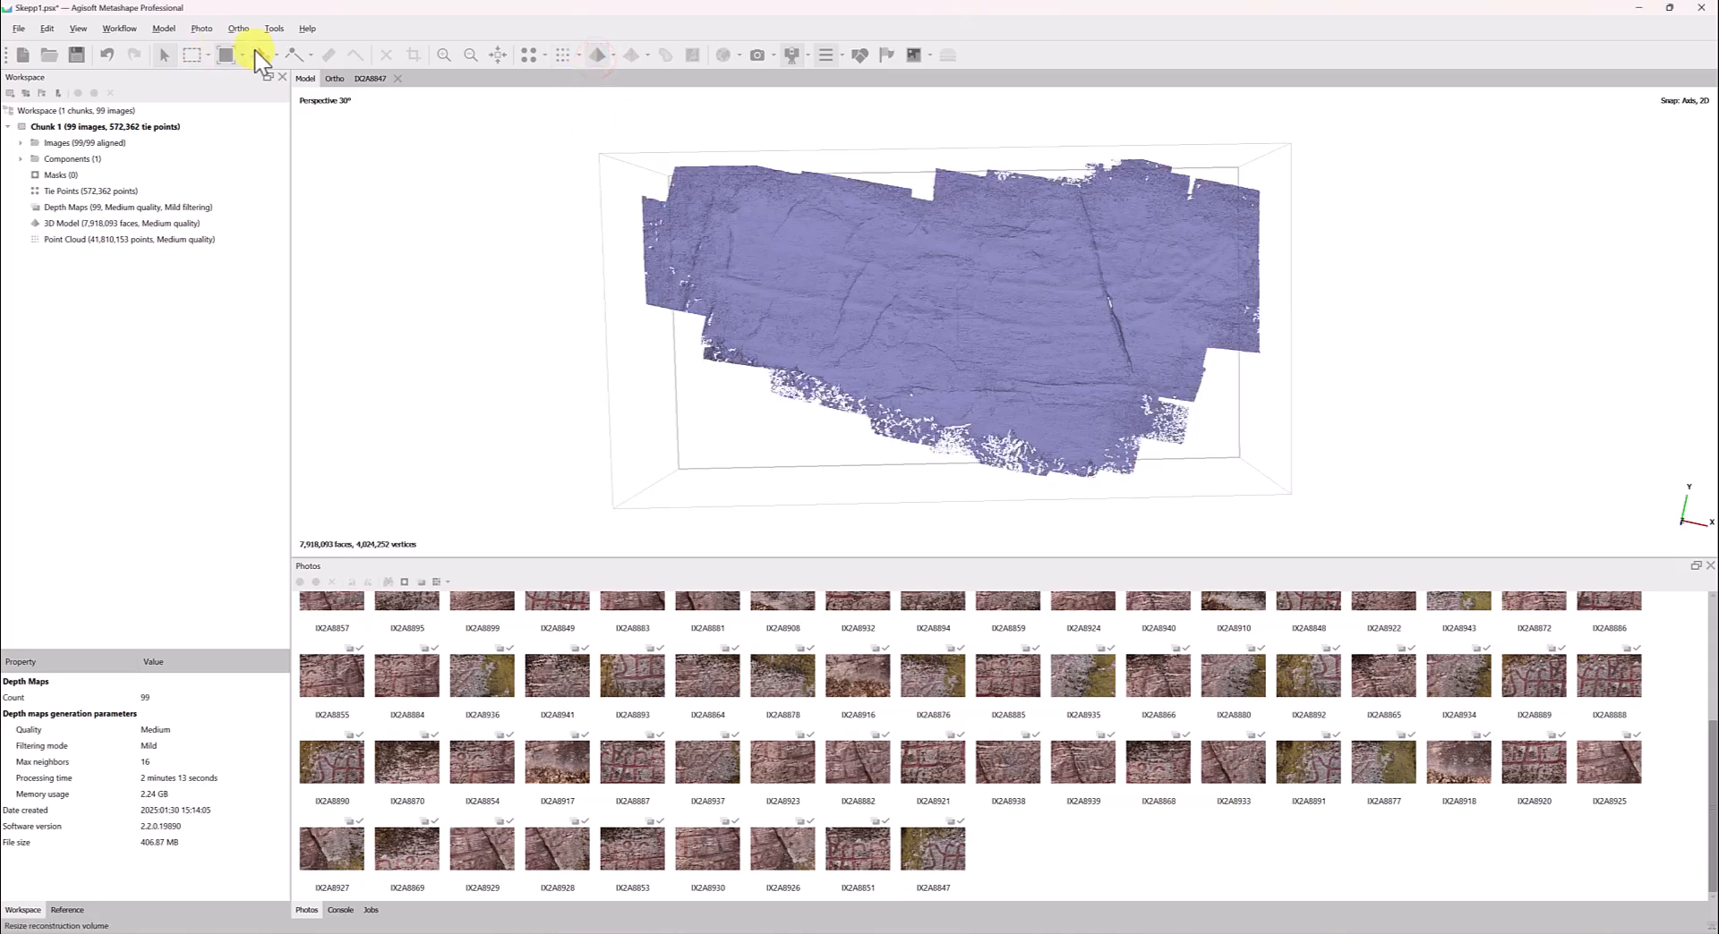
pyautogui.click(208, 57)
pyautogui.click(132, 96)
pyautogui.click(210, 57)
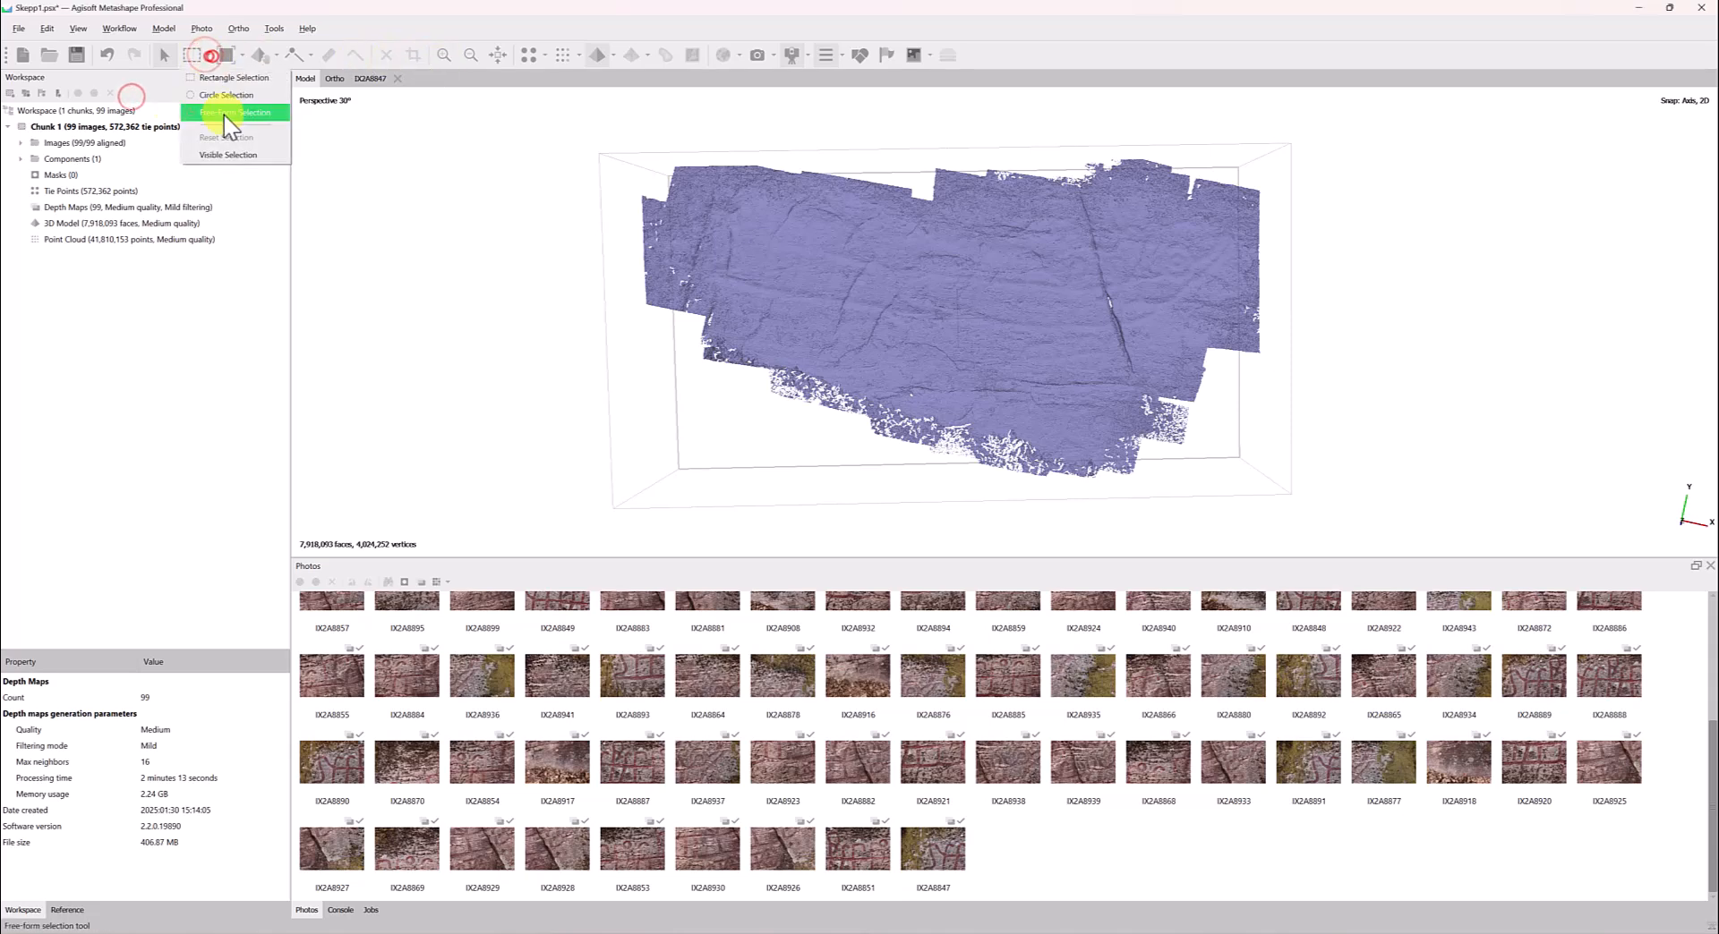
pyautogui.click(223, 114)
pyautogui.moveTo(699, 323); pyautogui.dragTo(807, 414)
pyautogui.press('Delete')
pyautogui.click(106, 55)
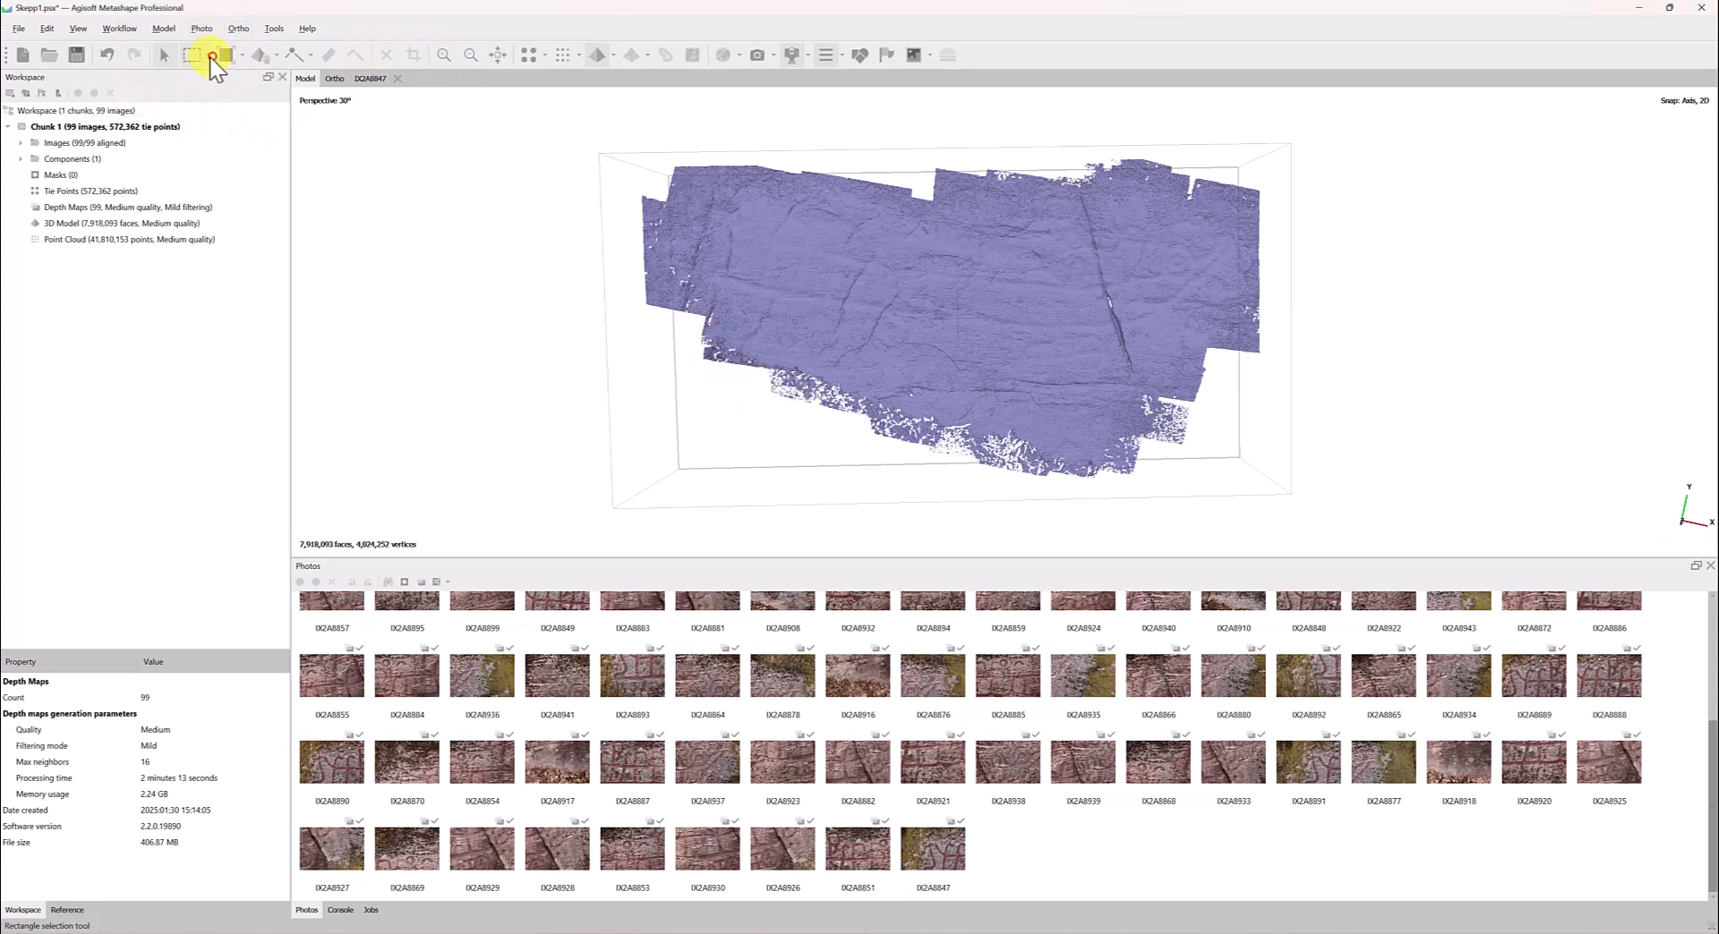
# - Outline the ragged lower-left edge of the mesh with Free-Form Selection and delete the selected faces
pyautogui.click(208, 55)
pyautogui.click(224, 114)
pyautogui.moveTo(697, 324)
pyautogui.mouseDown()
pyautogui.moveTo(799, 414)
pyautogui.moveTo(779, 407)
pyautogui.mouseUp()
pyautogui.press('Delete')
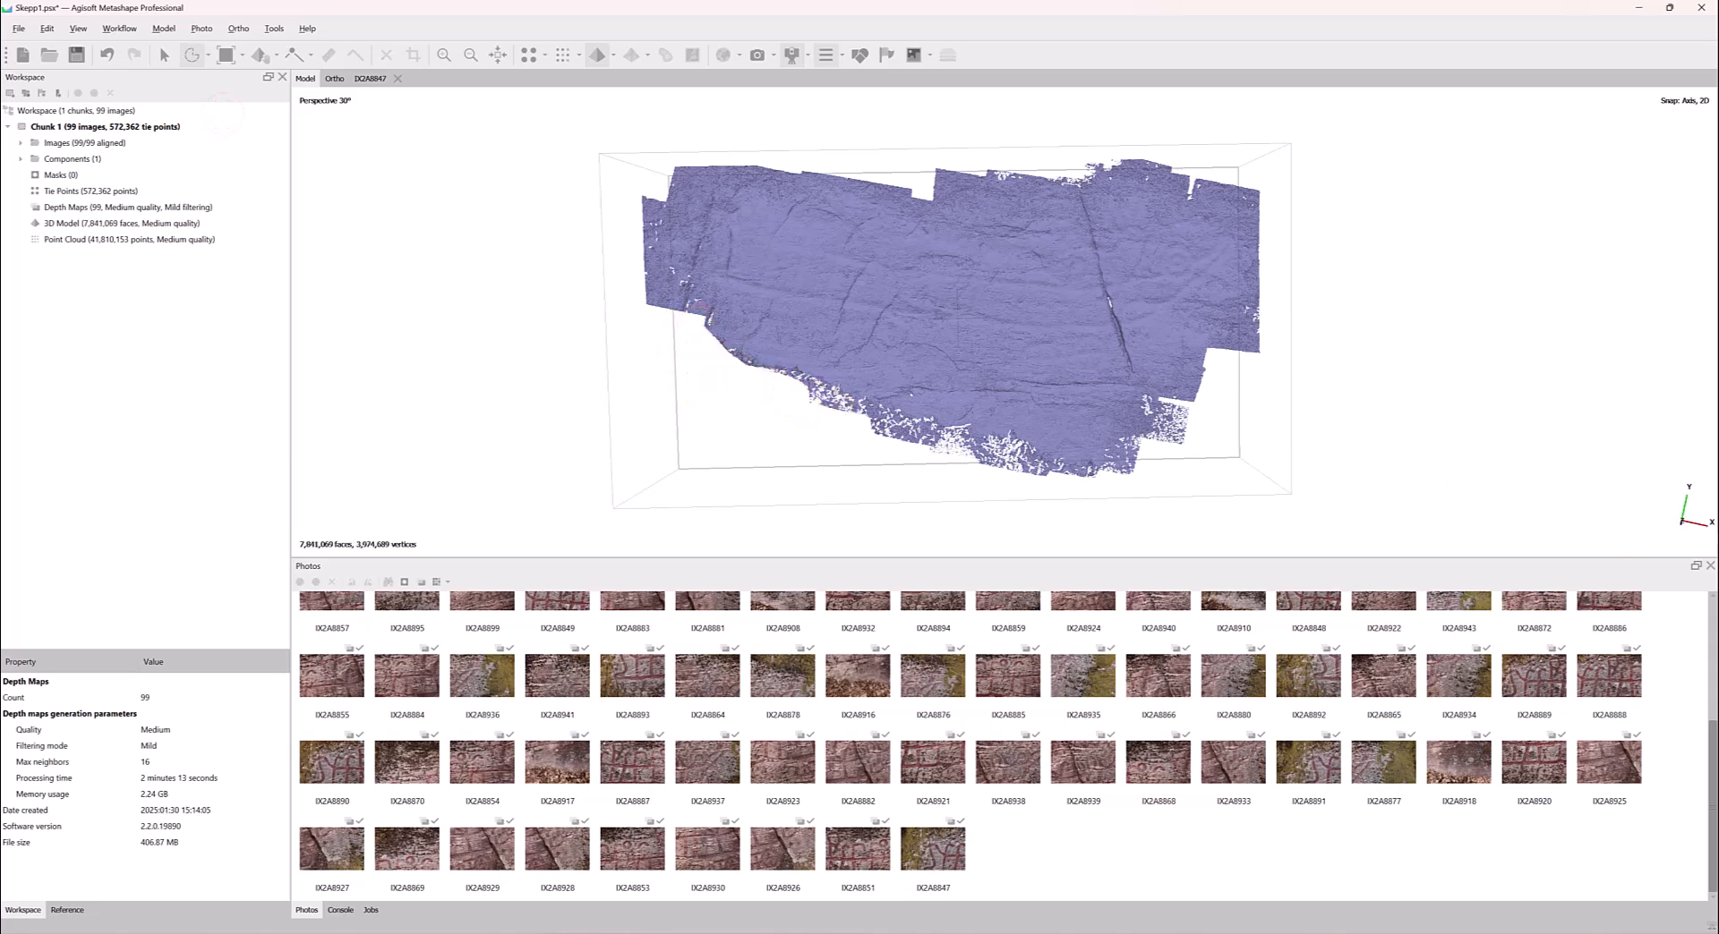
# - Select small loose mesh fragments with Gradual Selection by Connected component size at level 99 and delete them
pyautogui.click(164, 28)
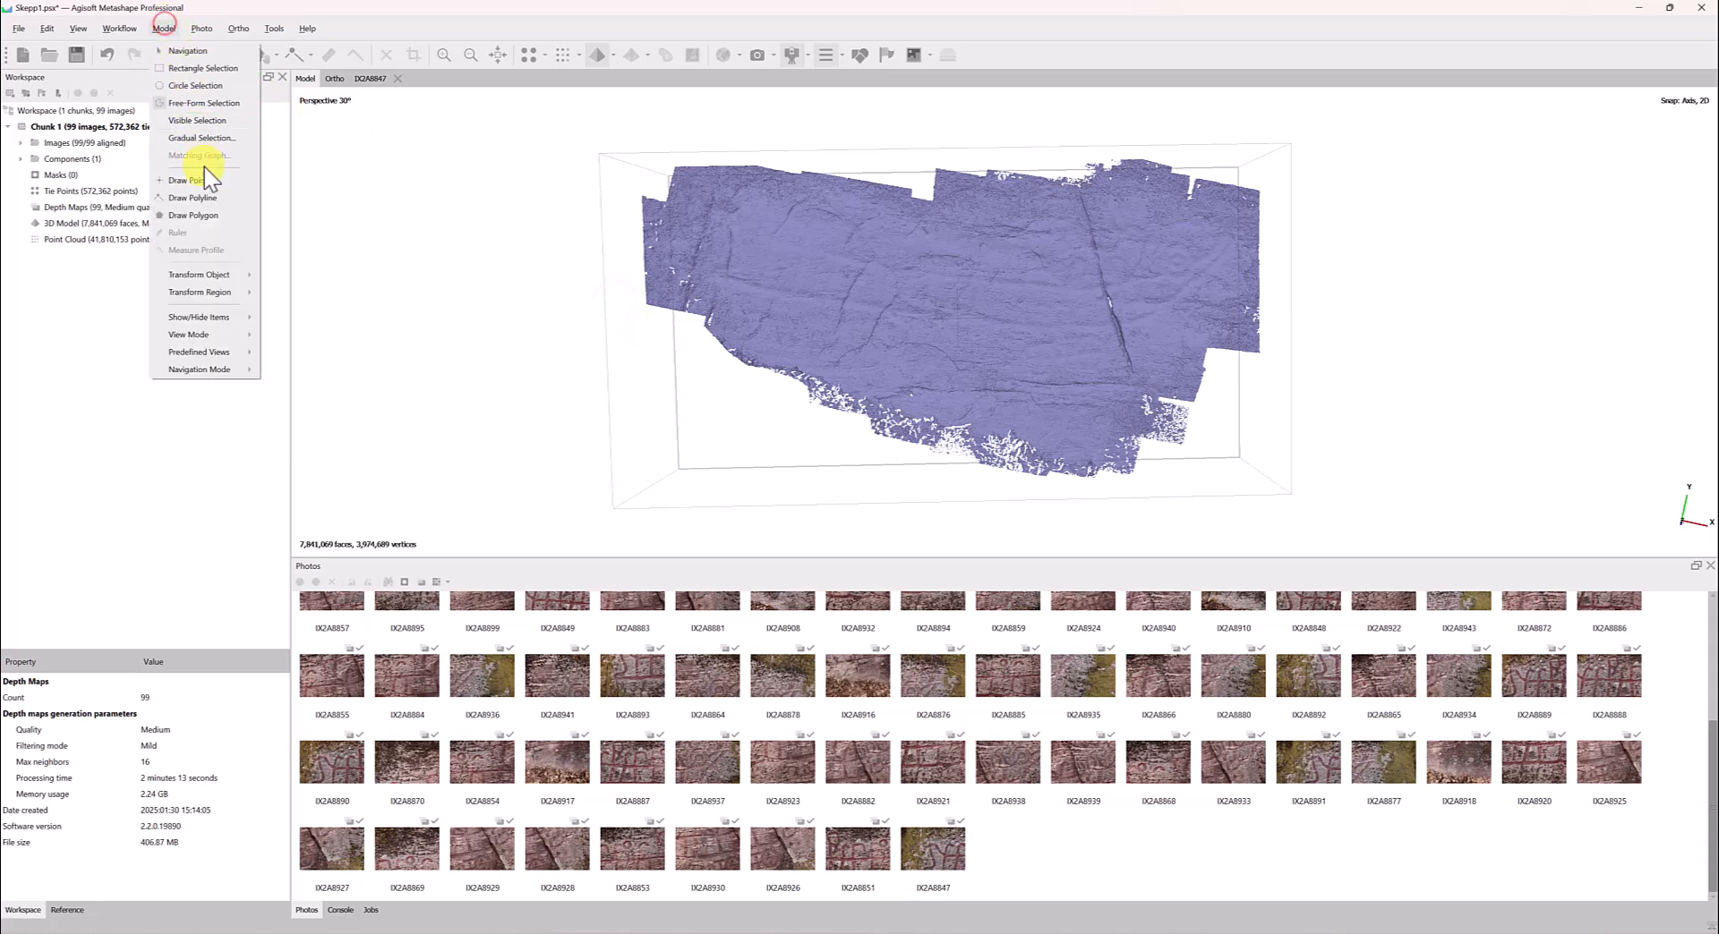
pyautogui.click(204, 137)
pyautogui.click(812, 446)
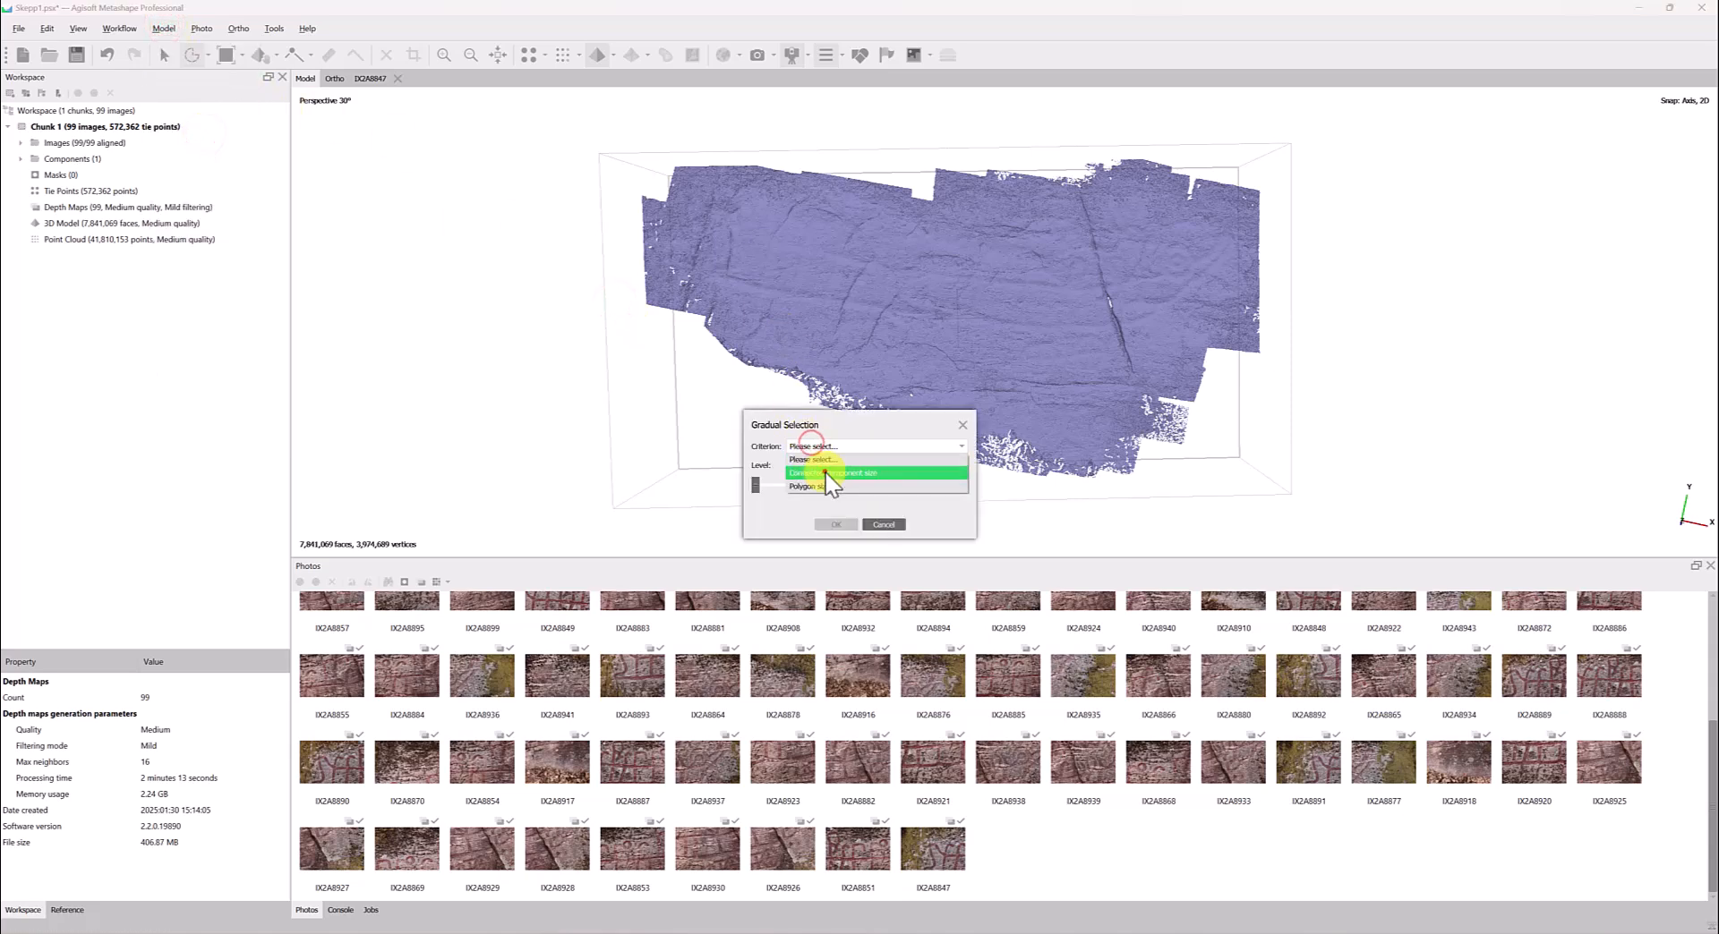
pyautogui.click(825, 473)
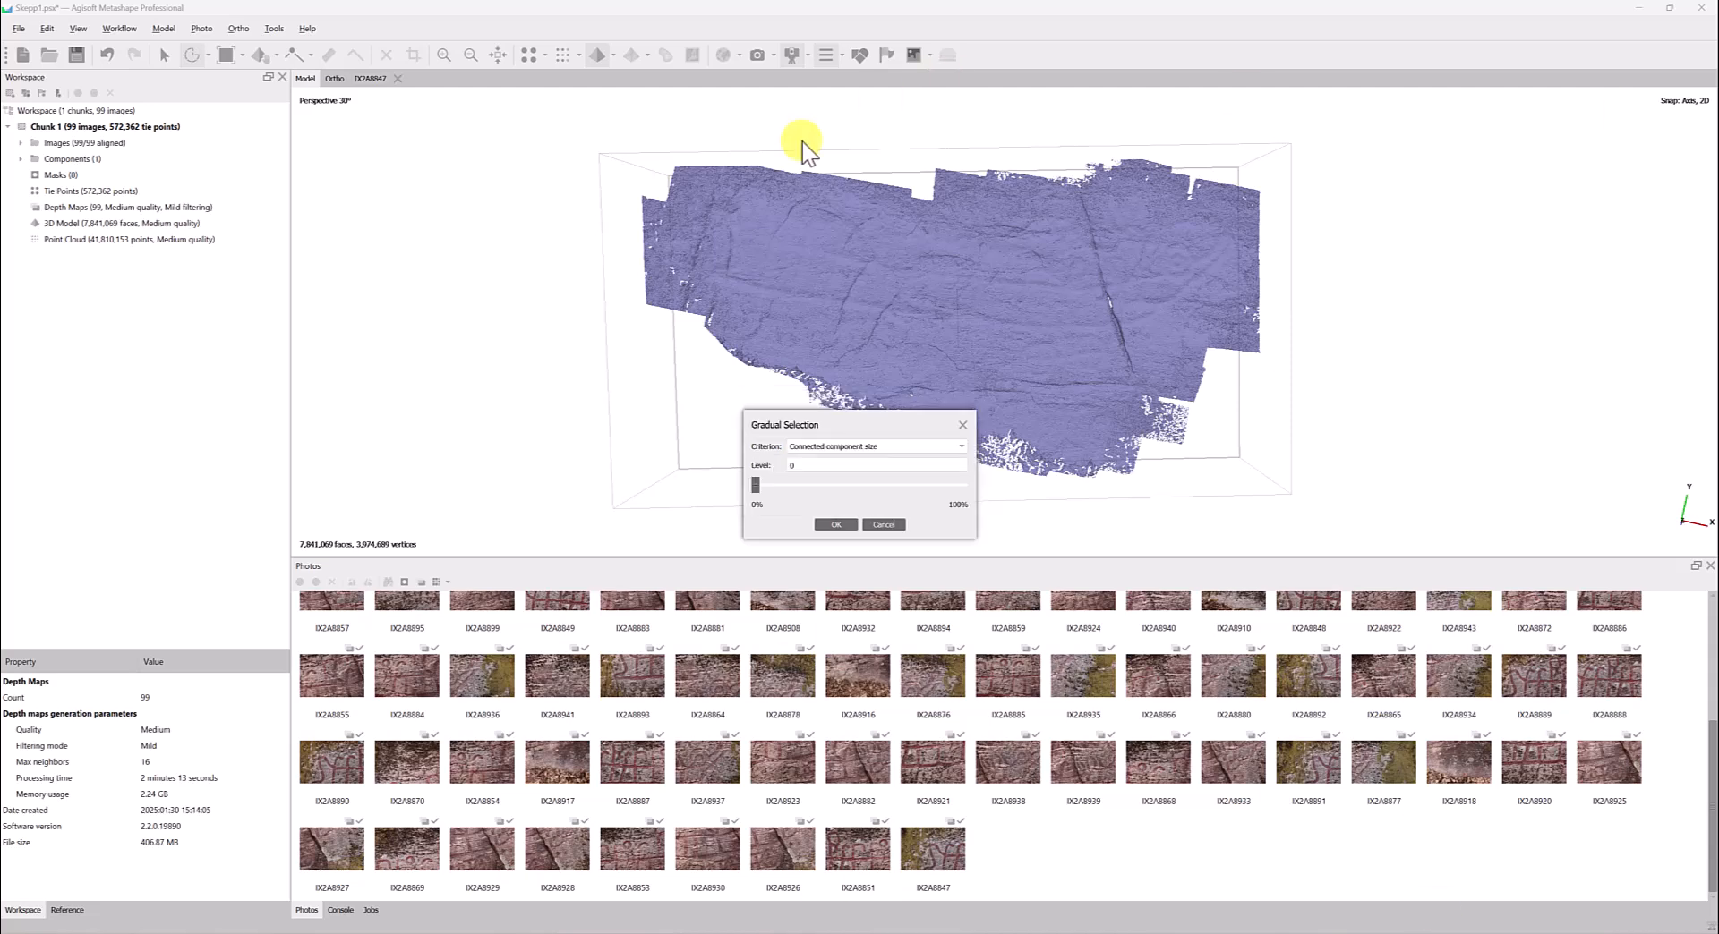
pyautogui.moveTo(757, 485); pyautogui.dragTo(954, 490)
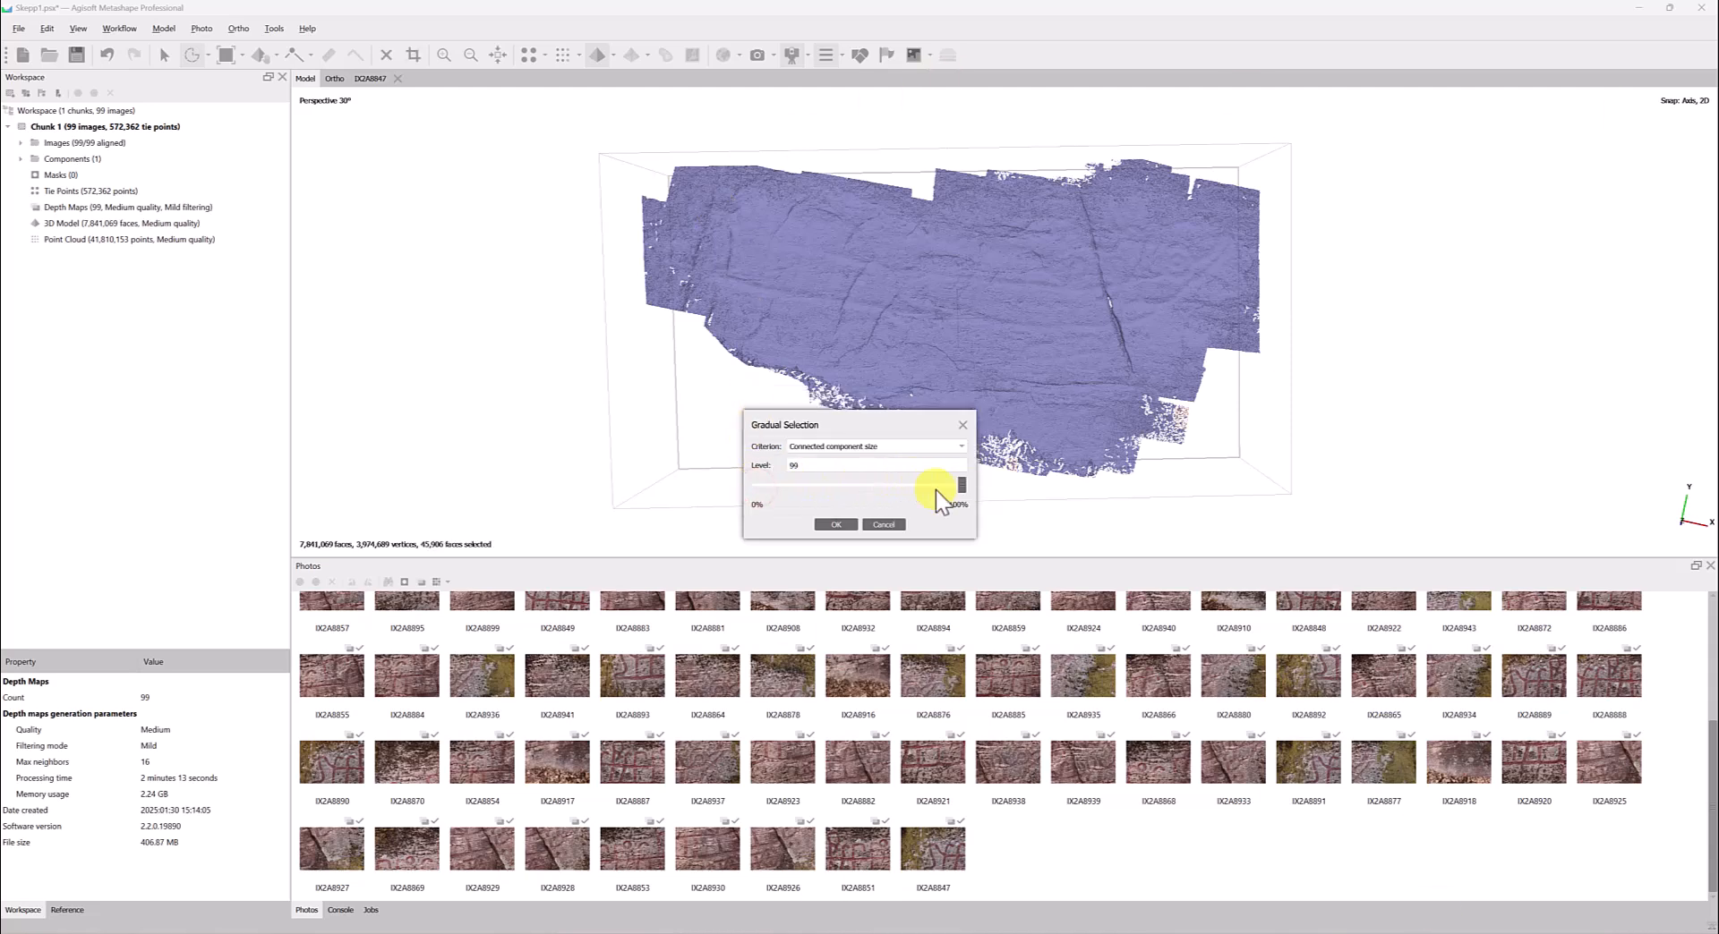
pyautogui.click(834, 525)
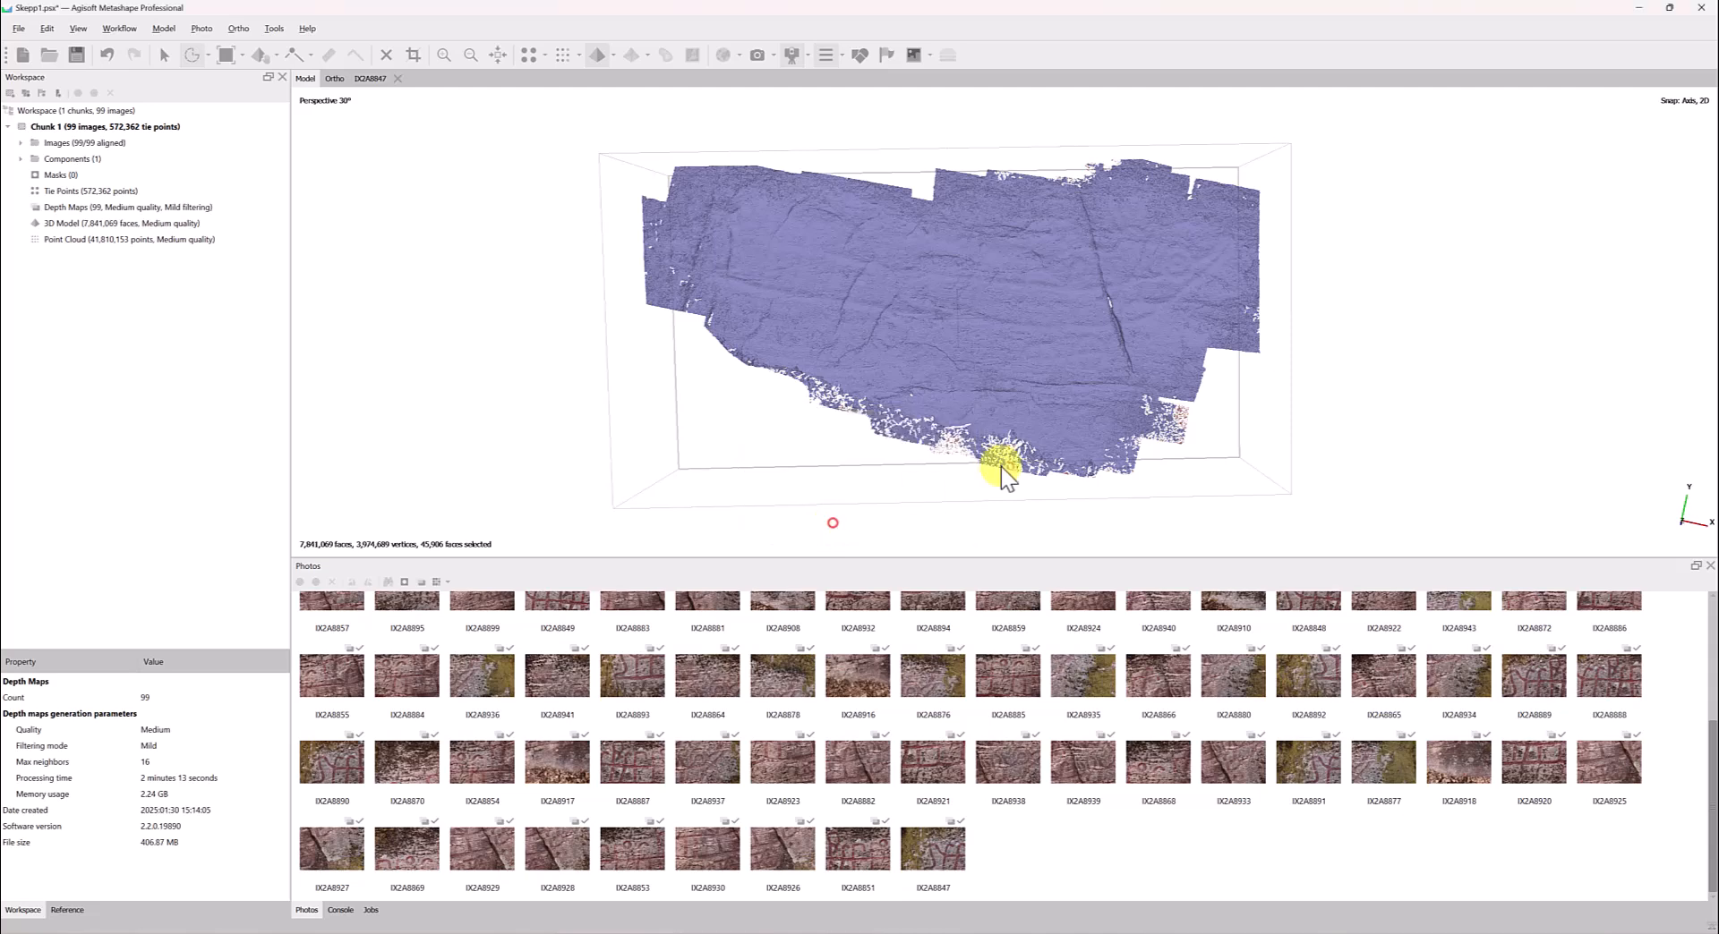
pyautogui.press('Delete')
# - Outline the remaining ragged areas along the mesh's lower, upper and side edges with Free-Form Selection and delete them
pyautogui.moveTo(778, 372)
pyautogui.mouseDown()
pyautogui.moveTo(1105, 457)
pyautogui.moveTo(828, 499)
pyautogui.moveTo(780, 394)
pyautogui.mouseUp()
pyautogui.press('Delete')
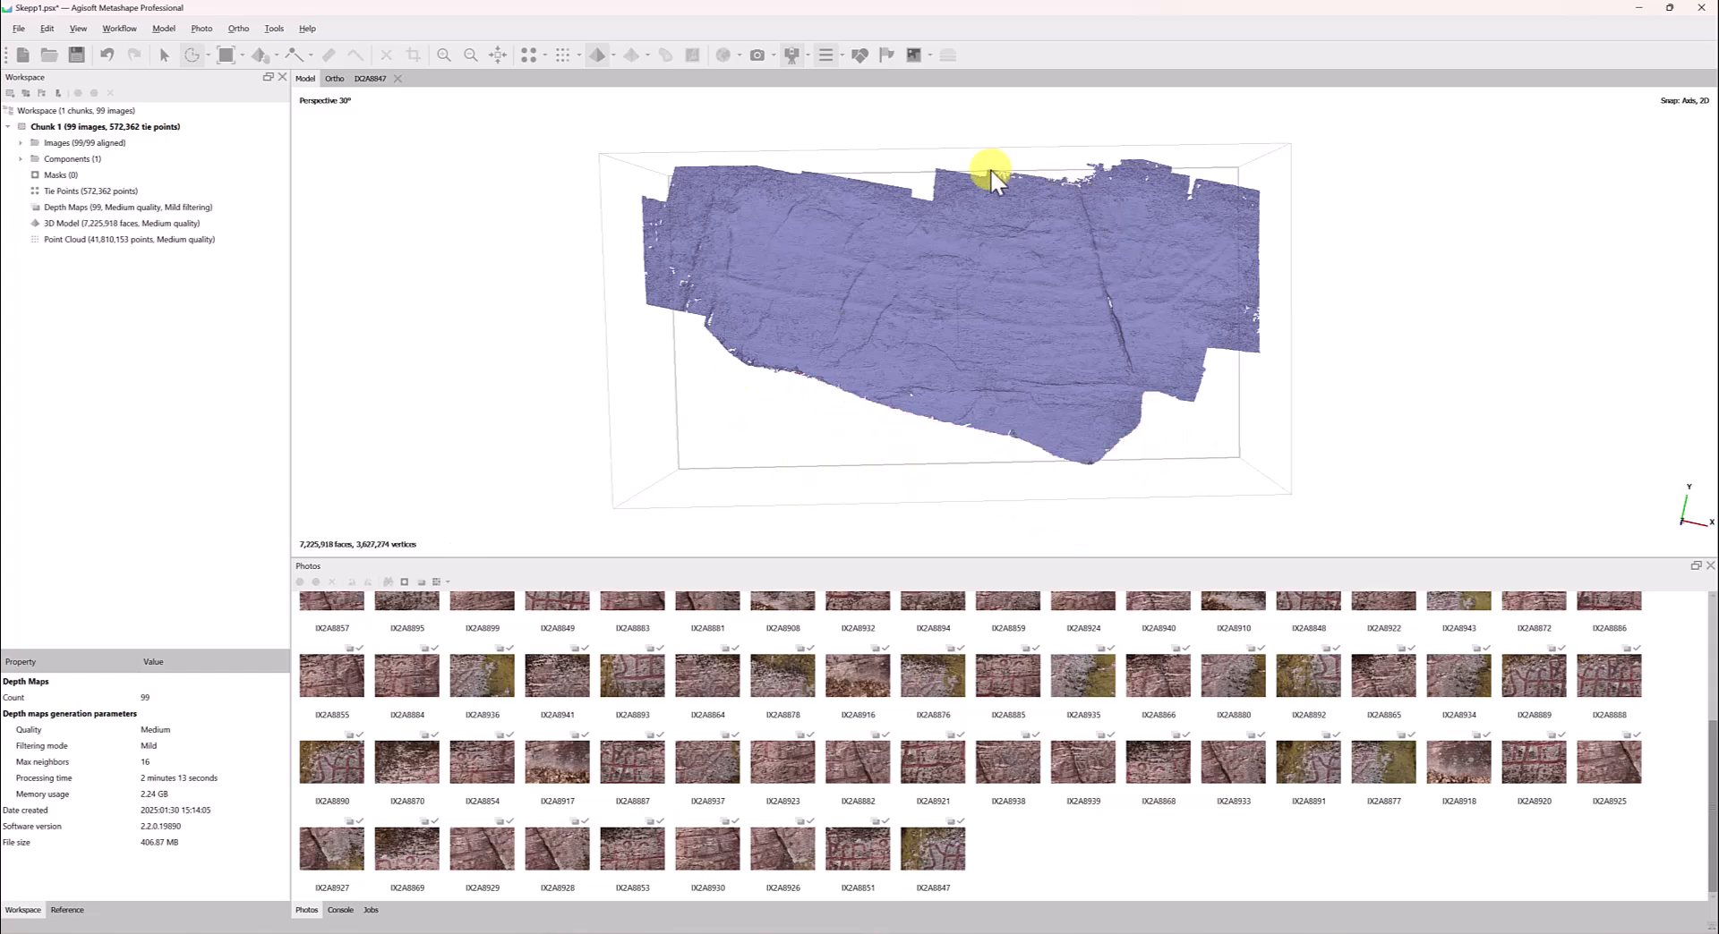
pyautogui.moveTo(990, 168)
pyautogui.mouseDown()
pyautogui.moveTo(1190, 105)
pyautogui.moveTo(1065, 125)
pyautogui.mouseUp()
pyautogui.press('Delete')
pyautogui.moveTo(1241, 175)
pyautogui.mouseDown()
pyautogui.moveTo(1255, 309)
pyautogui.moveTo(1303, 224)
pyautogui.mouseUp()
pyautogui.press('Delete')
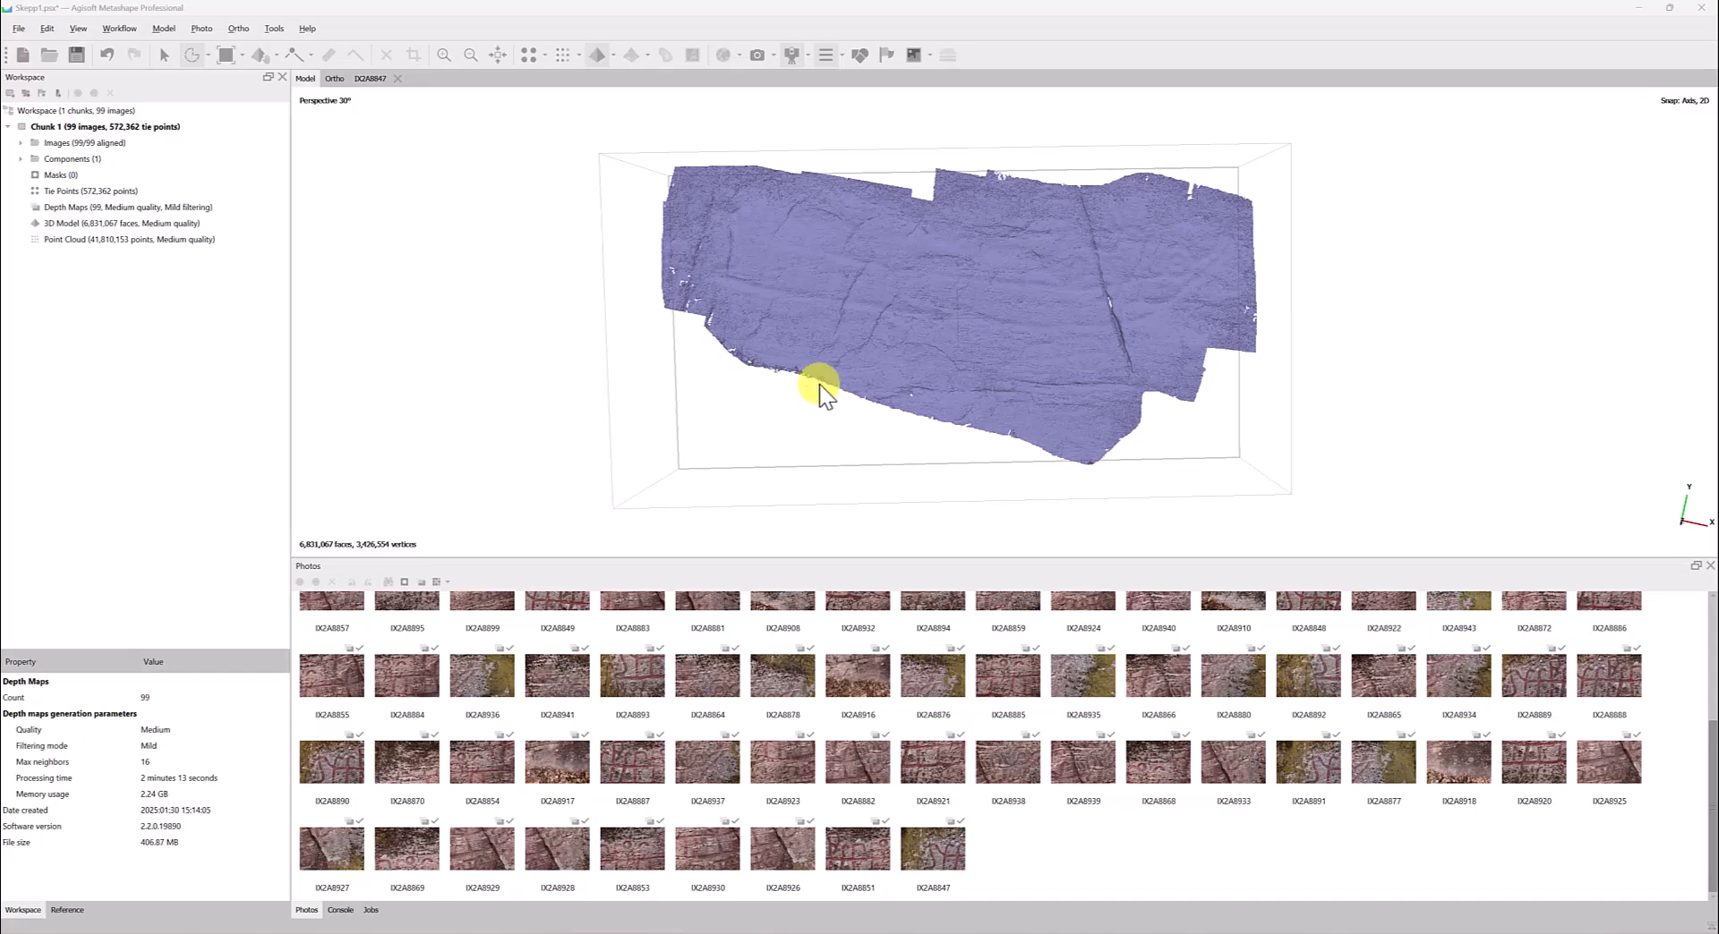
# - Set up Build Texture with the Diffuse map texture type, Images as source data and Generic mapping mode
pyautogui.click(118, 29)
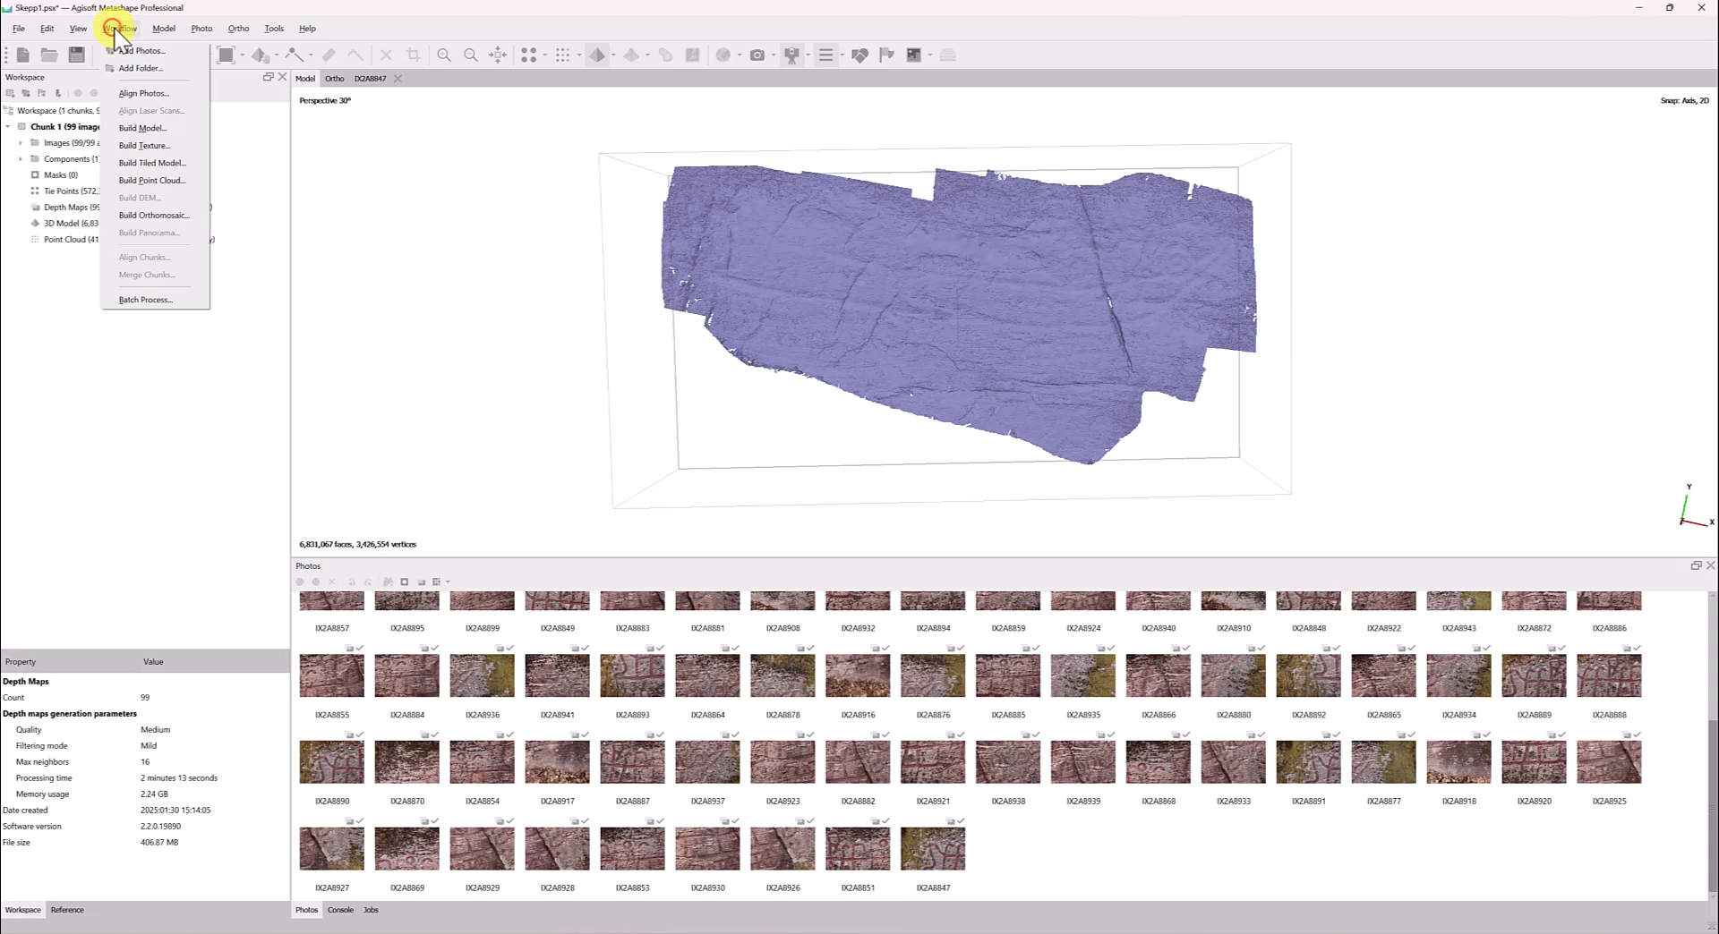
pyautogui.click(117, 29)
pyautogui.click(116, 29)
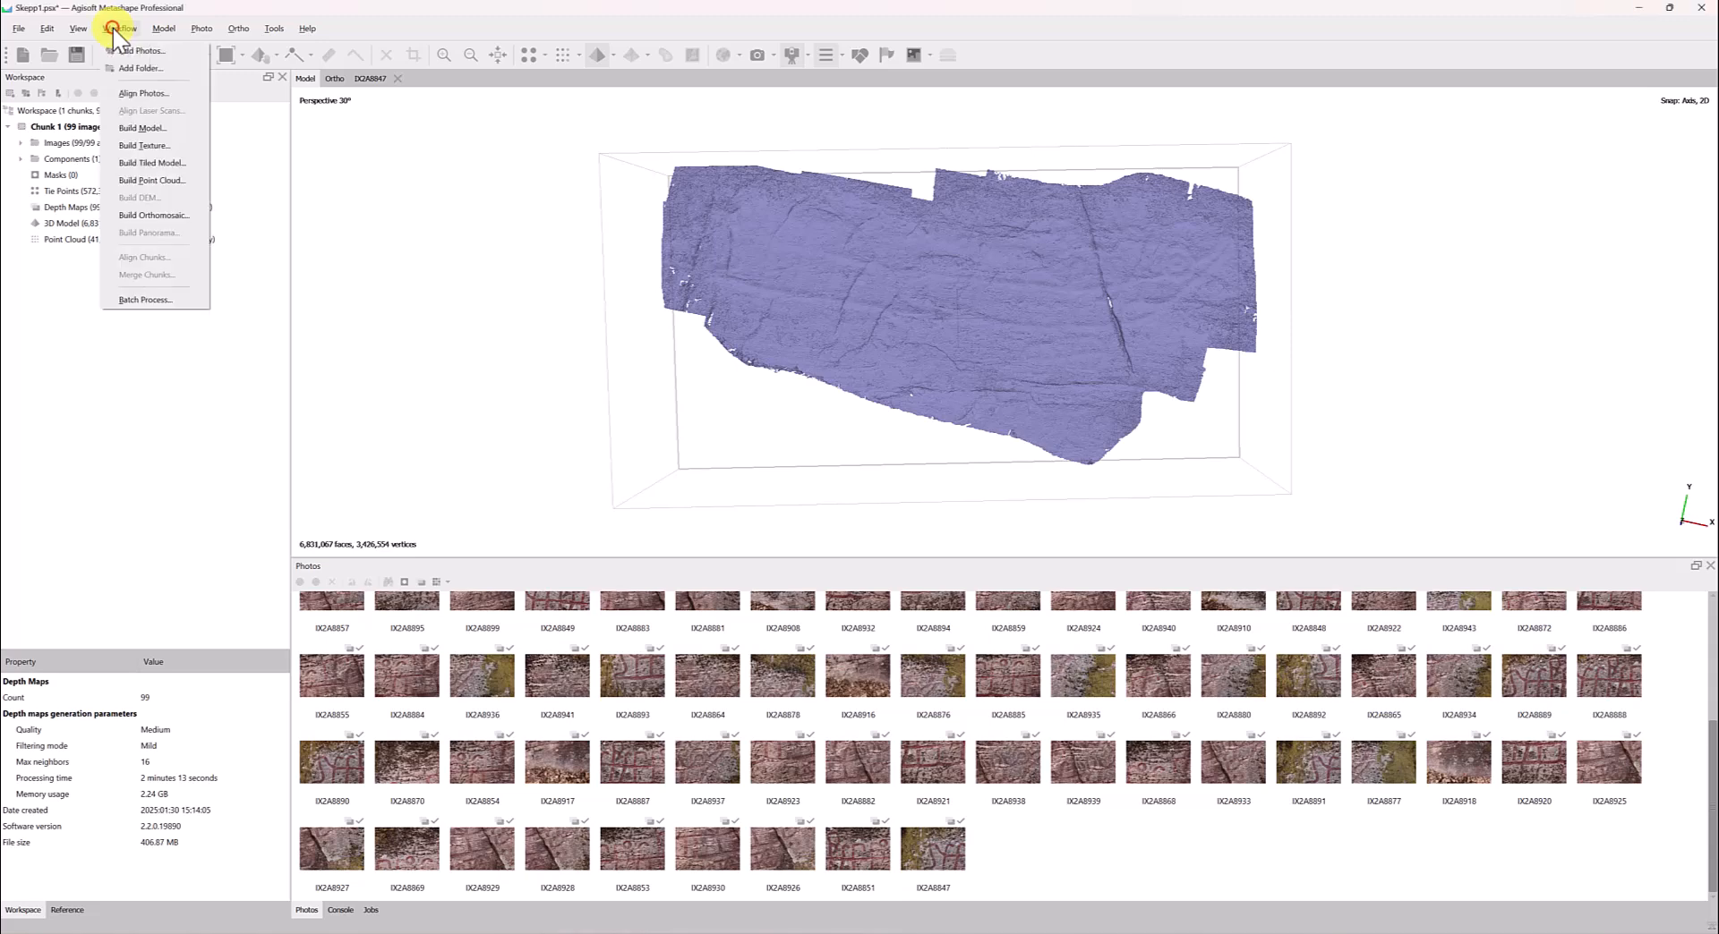
pyautogui.click(143, 146)
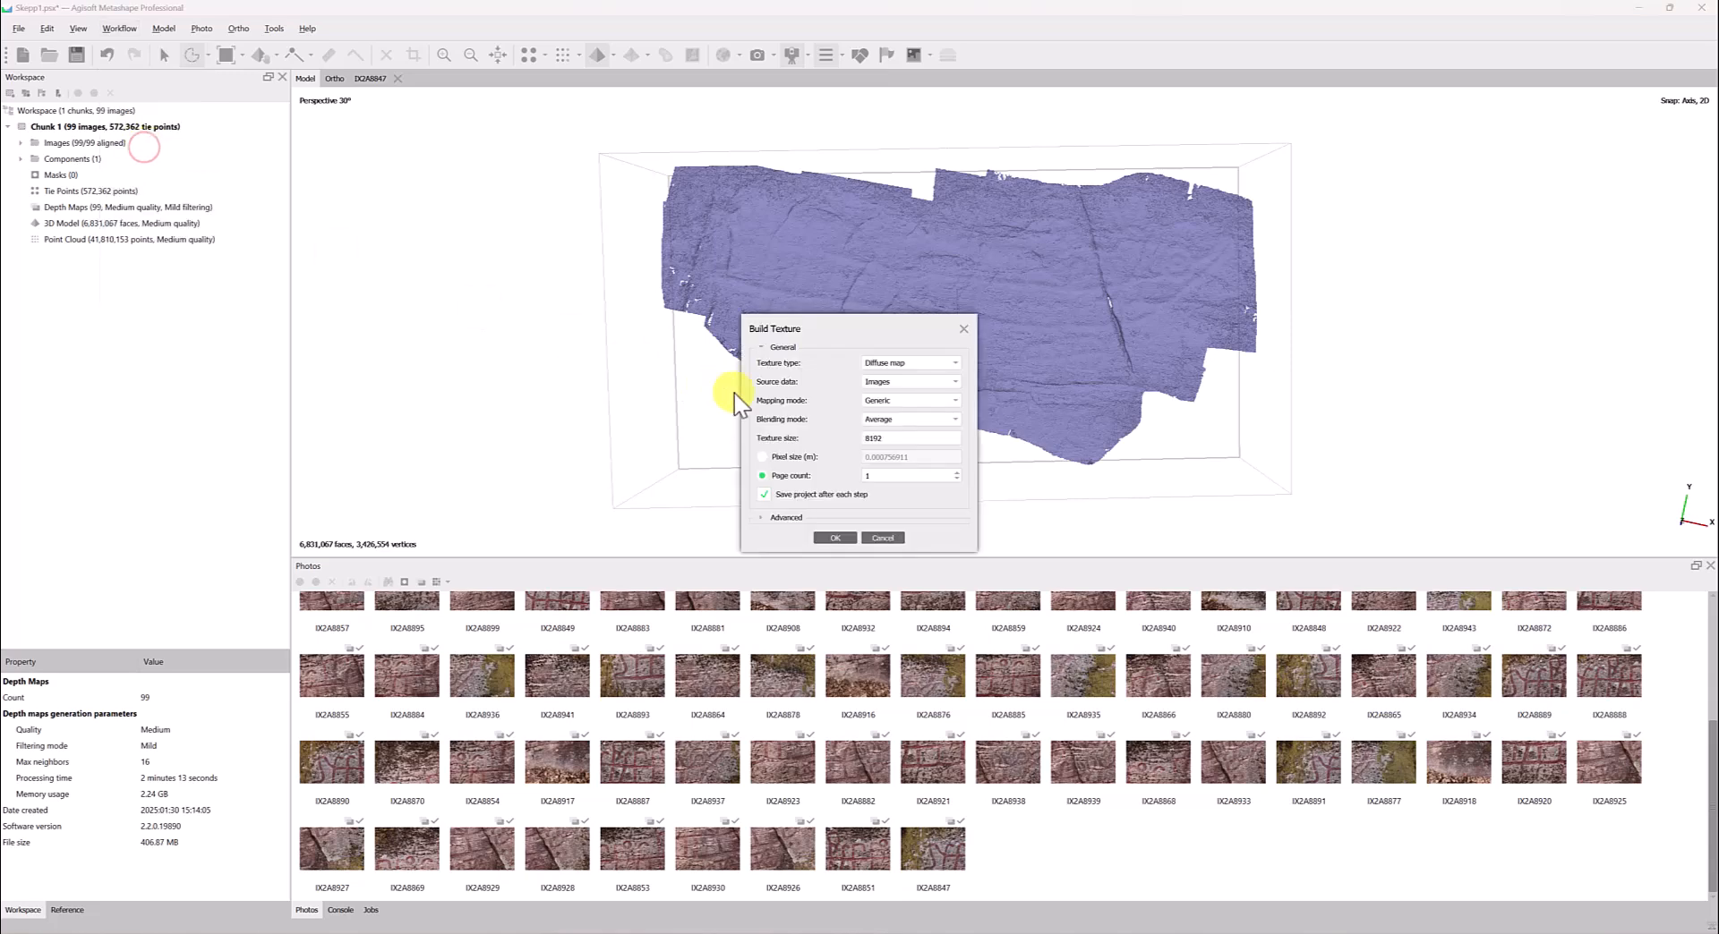
pyautogui.click(923, 364)
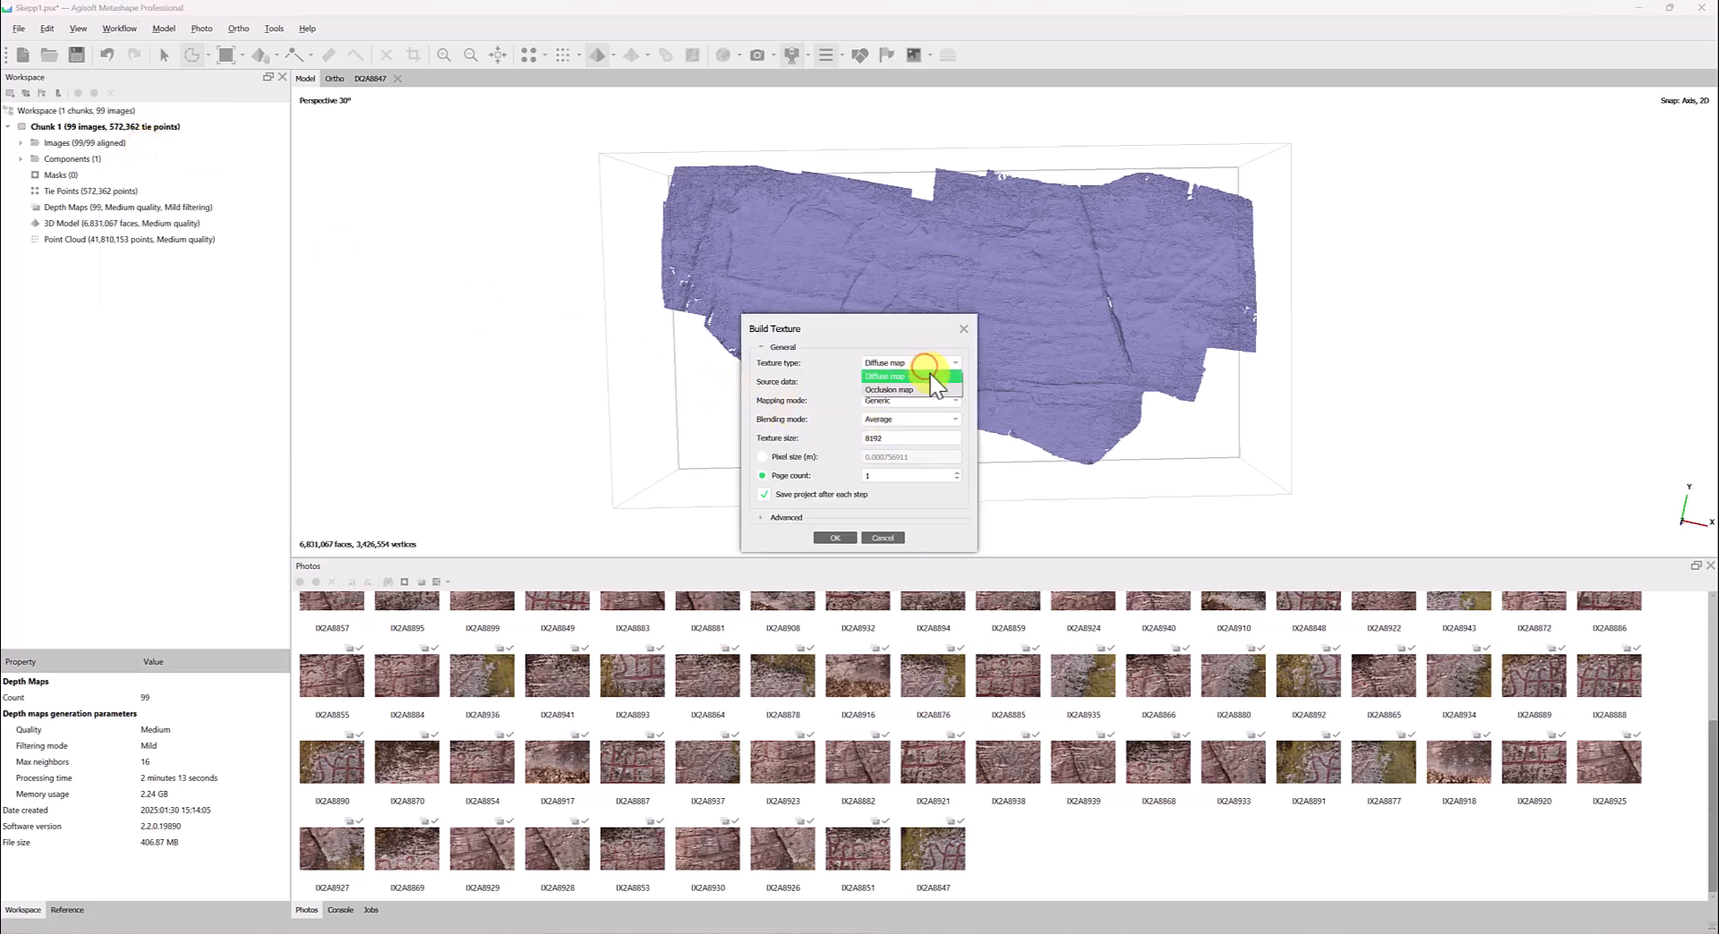
pyautogui.click(888, 401)
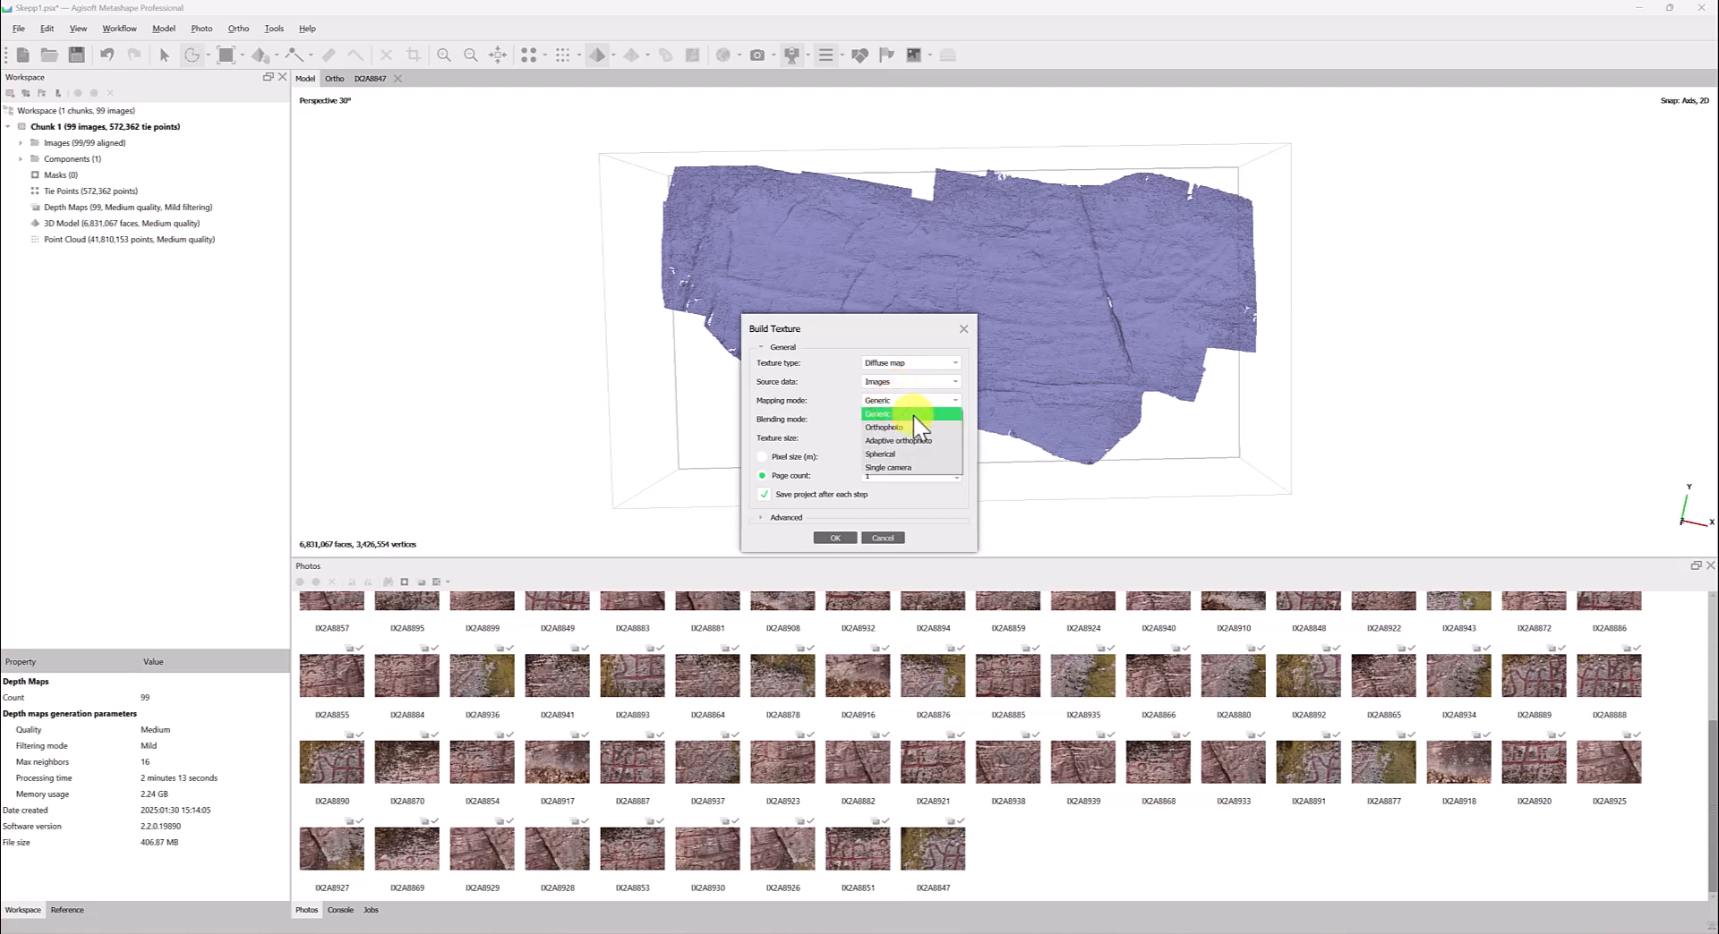
pyautogui.click(913, 415)
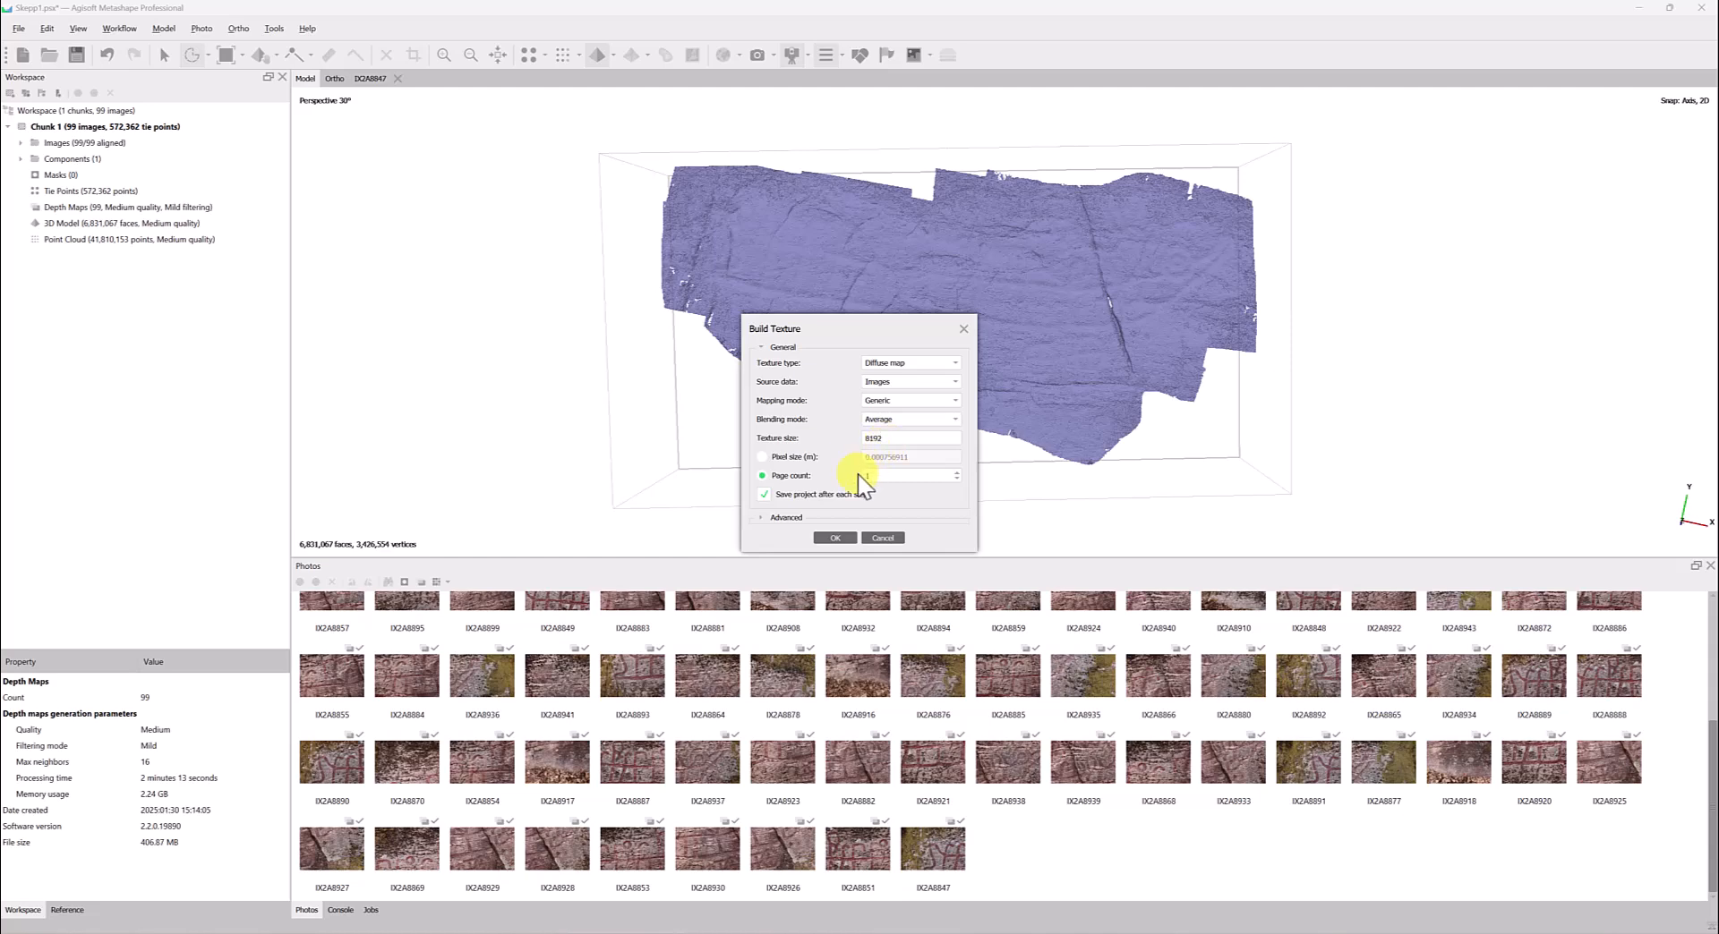
# - Leave hole filling enabled, build the texture, and display the model in Textured mode
pyautogui.click(786, 518)
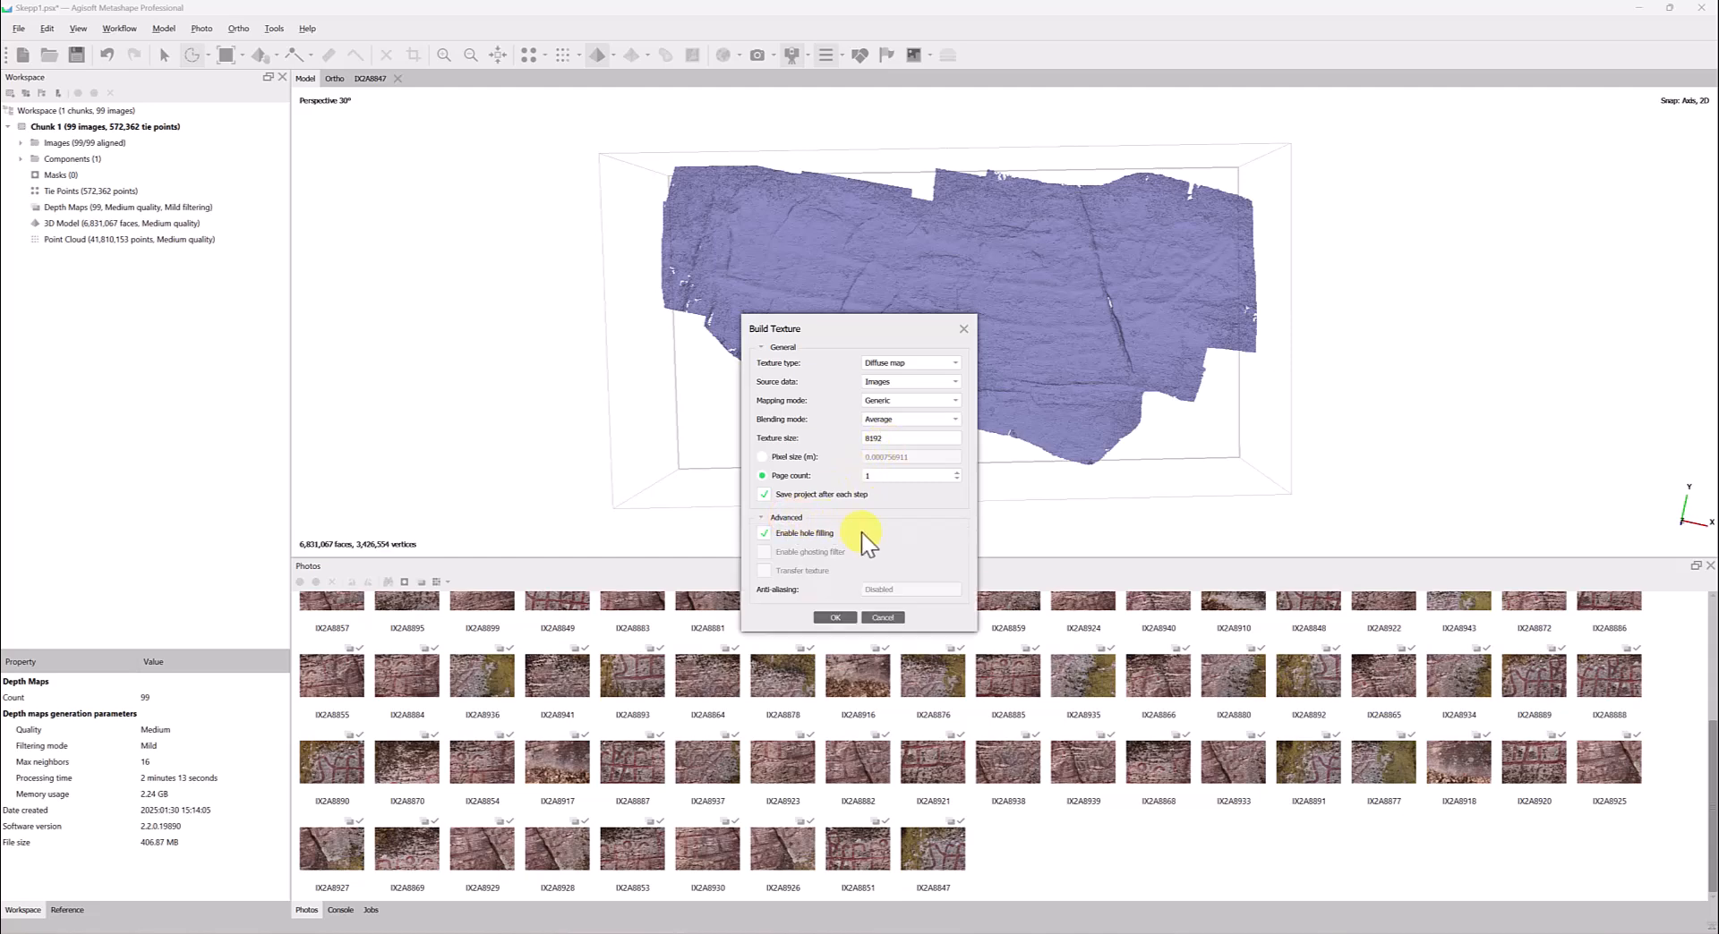
pyautogui.click(833, 618)
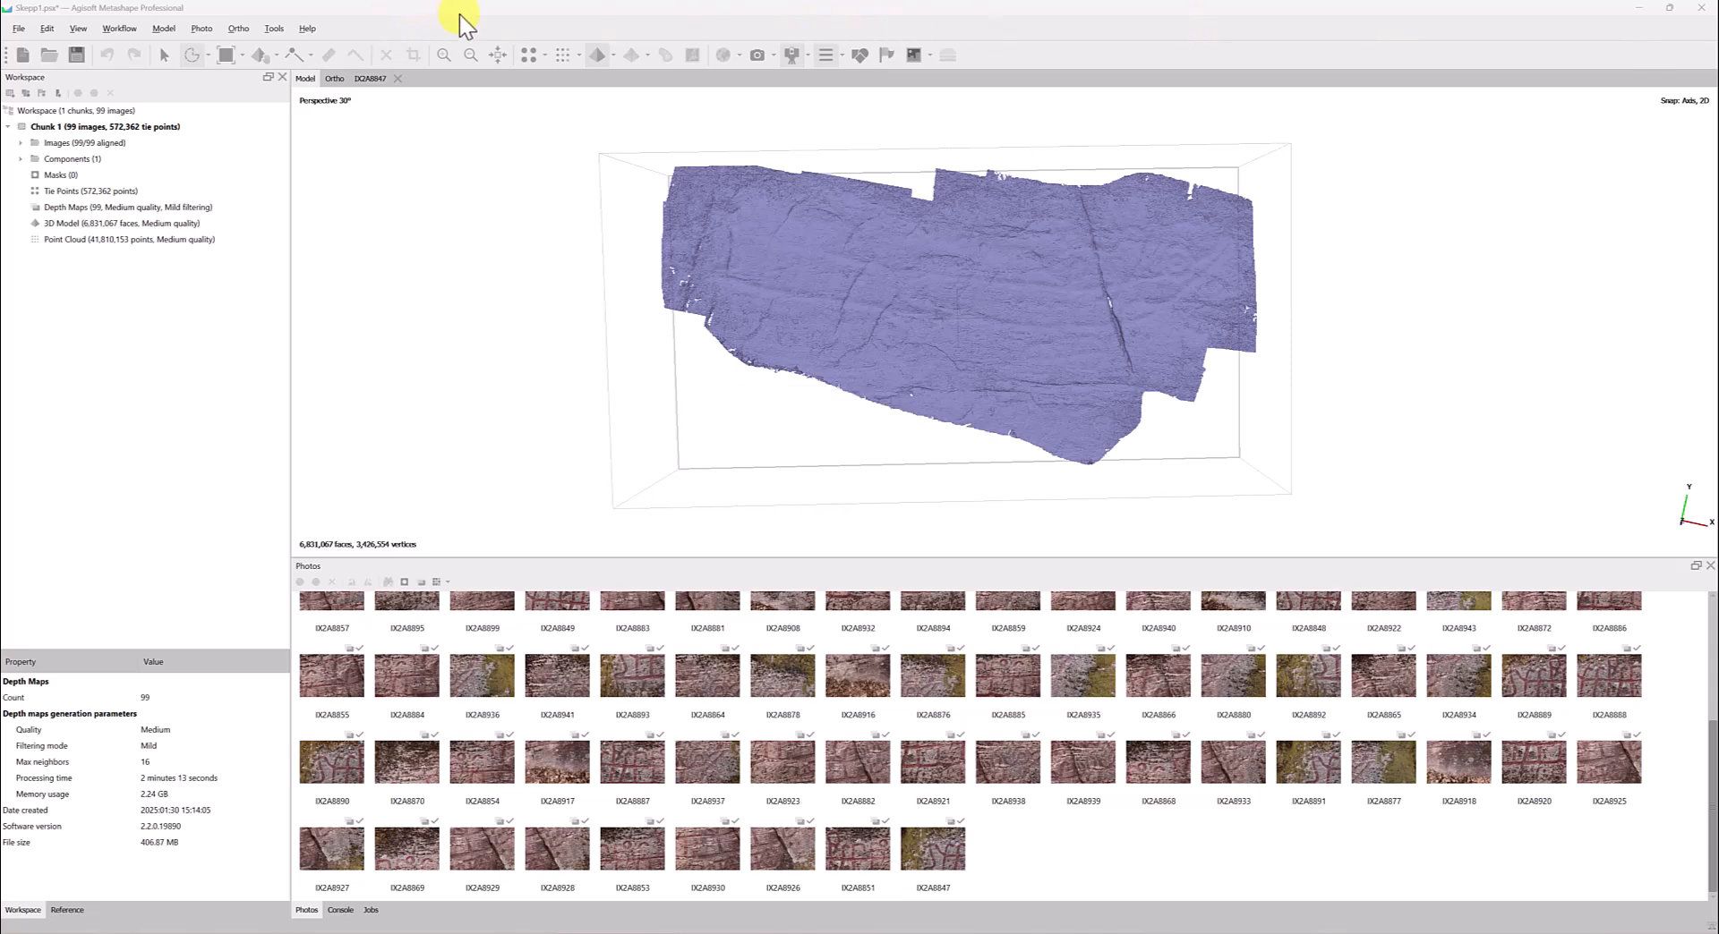
pyautogui.click(612, 55)
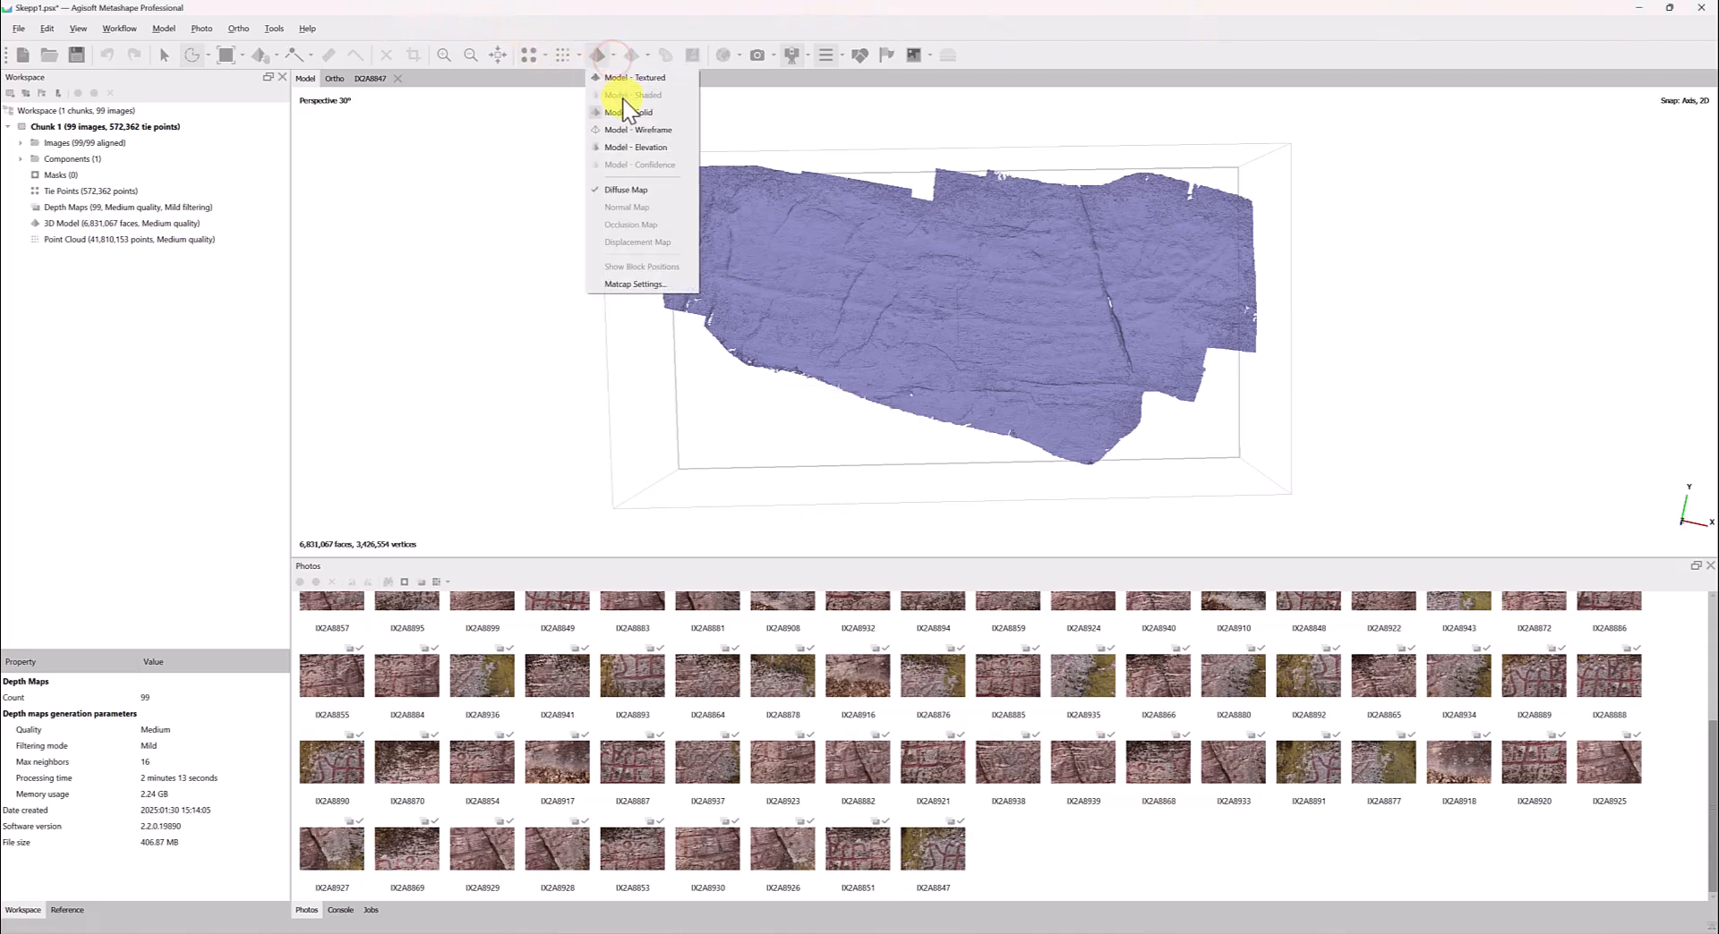
pyautogui.click(623, 79)
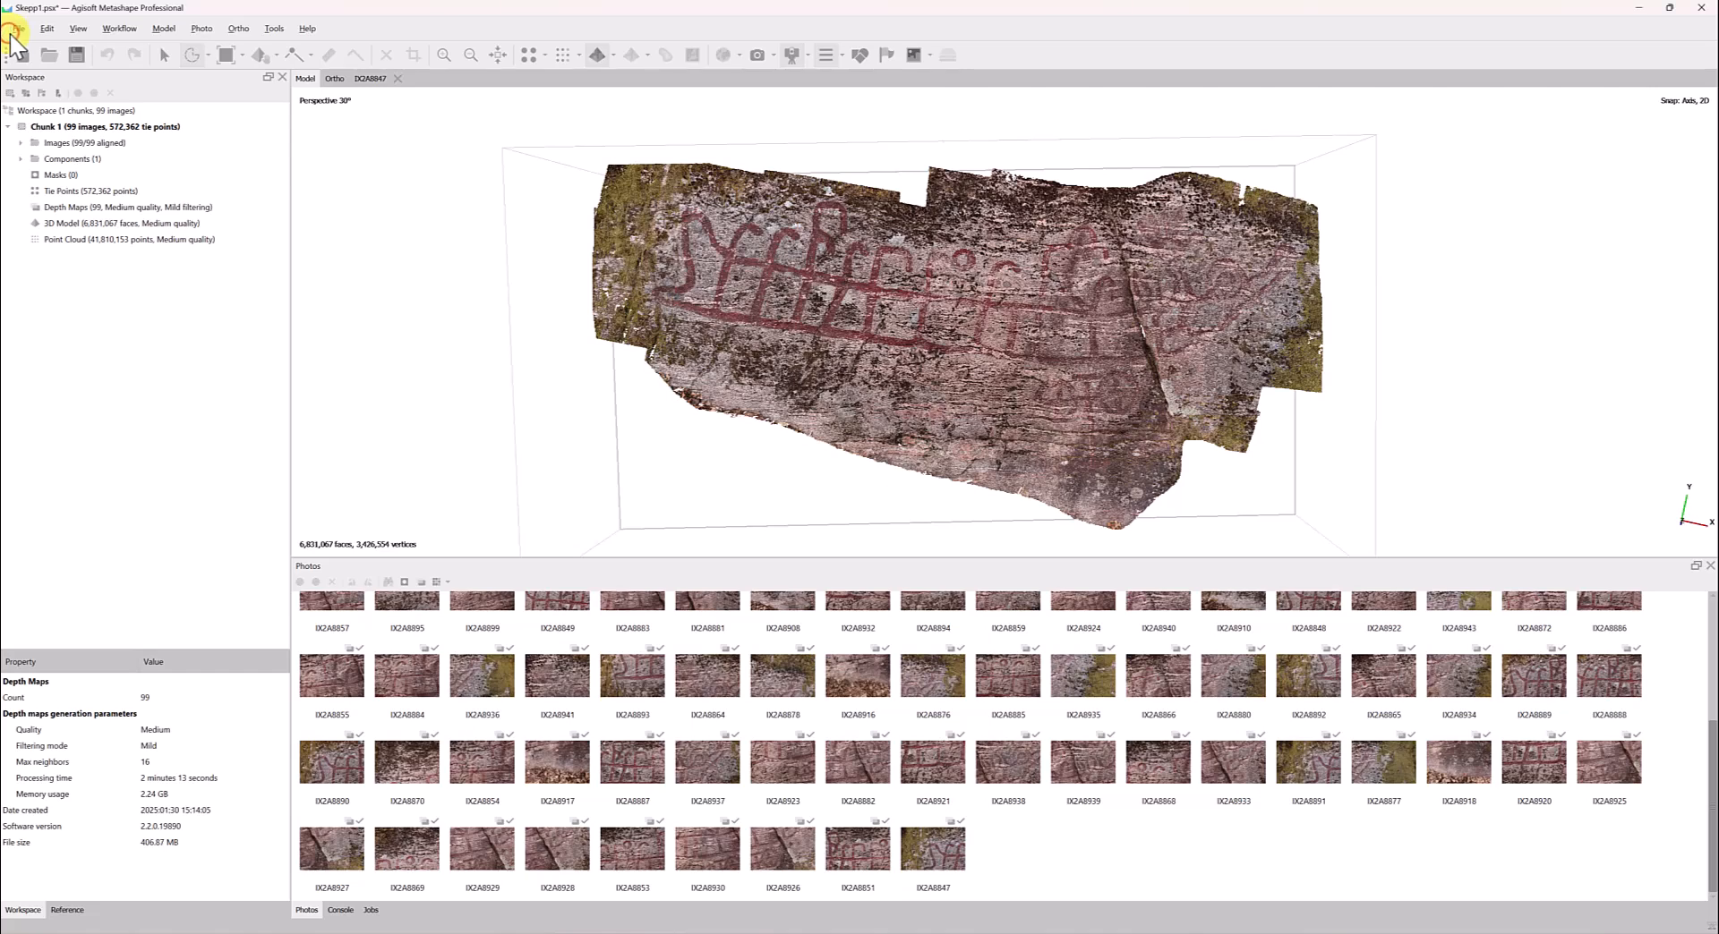
# - Start exporting the model to the Skepp folder with Wavefront OBJ as the file type
pyautogui.click(19, 29)
pyautogui.moveTo(42, 163)
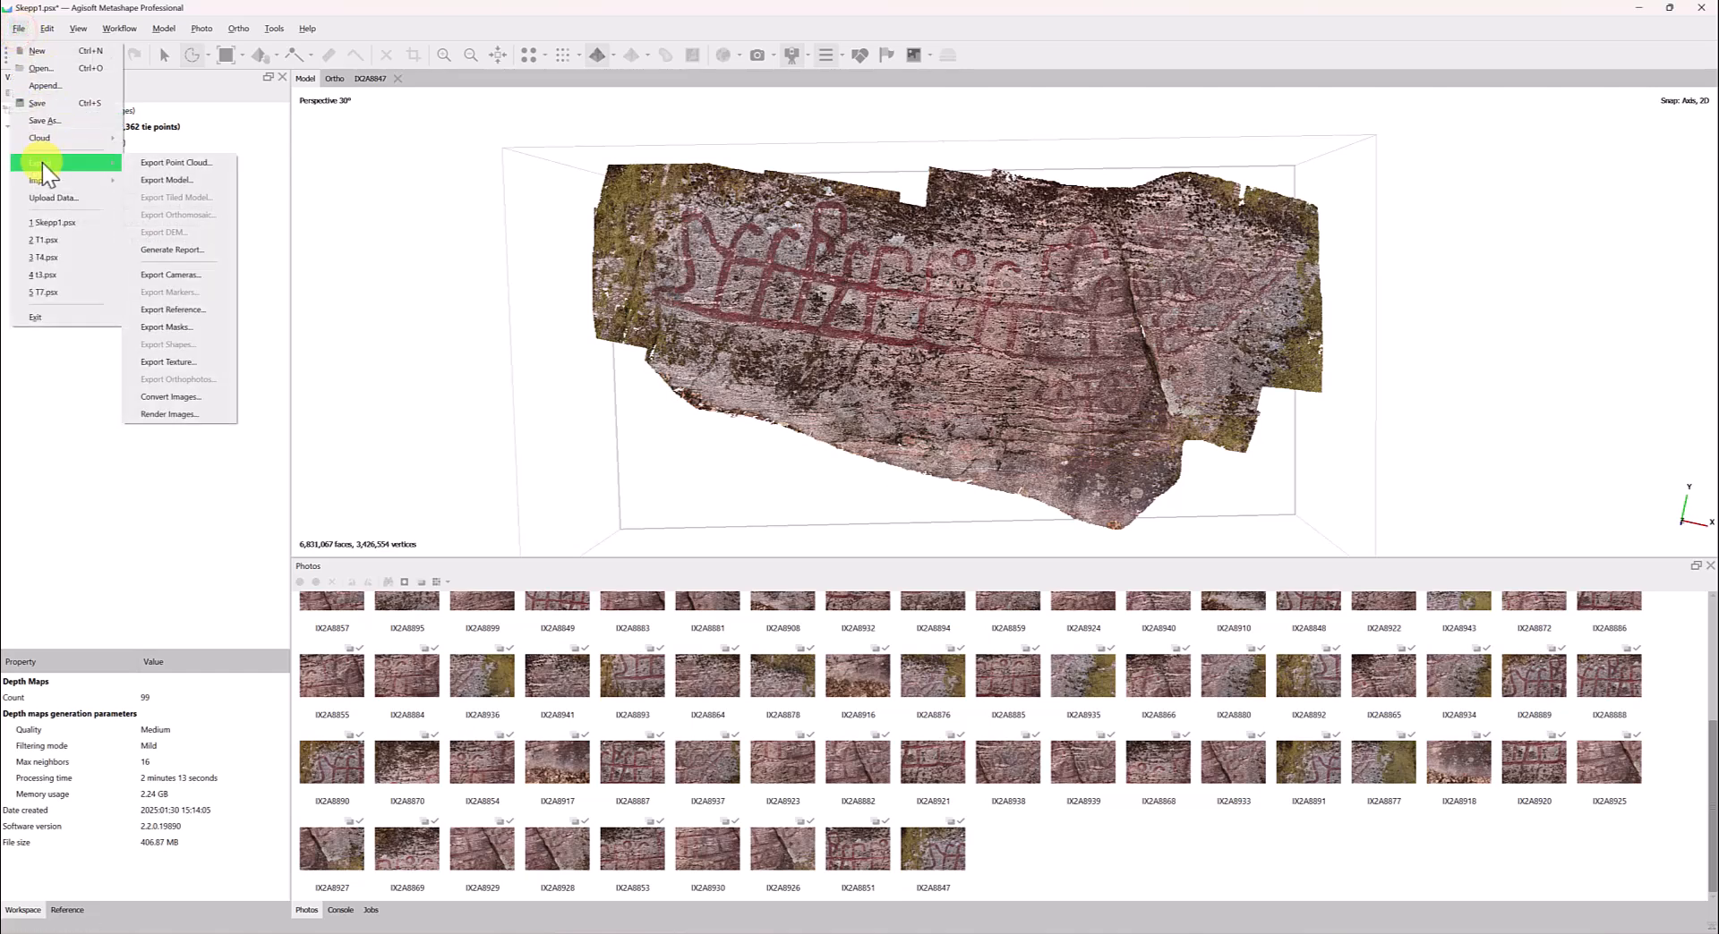
pyautogui.click(136, 177)
pyautogui.moveTo(1097, 390); pyautogui.dragTo(769, 288)
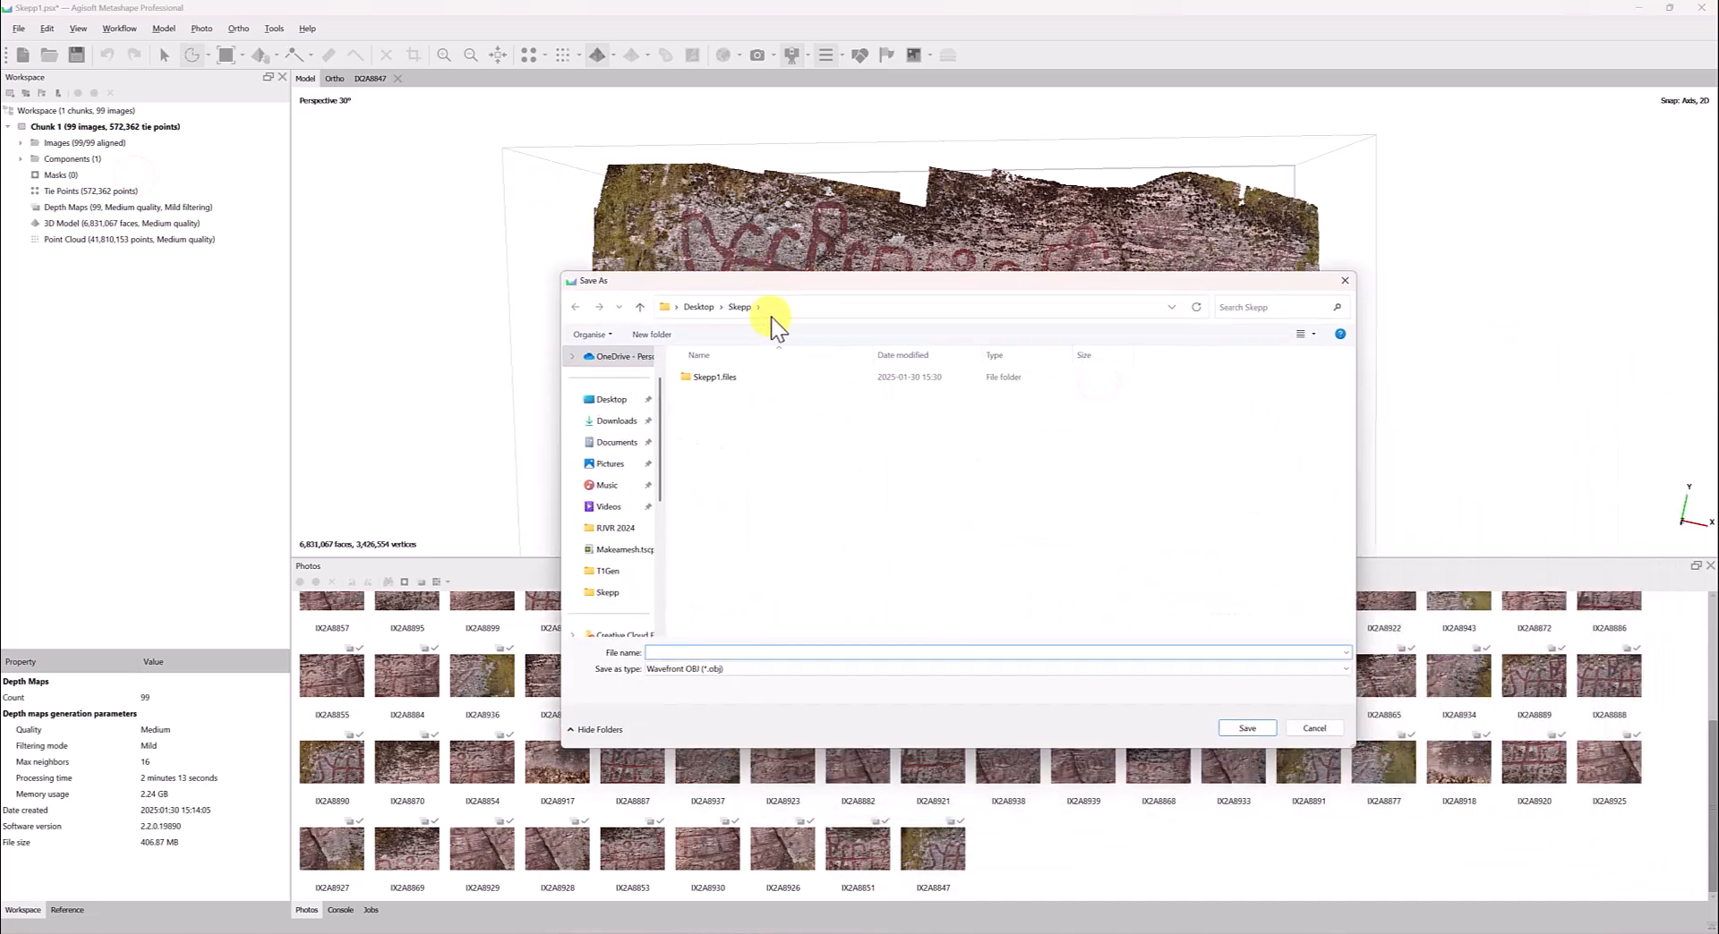
pyautogui.click(715, 671)
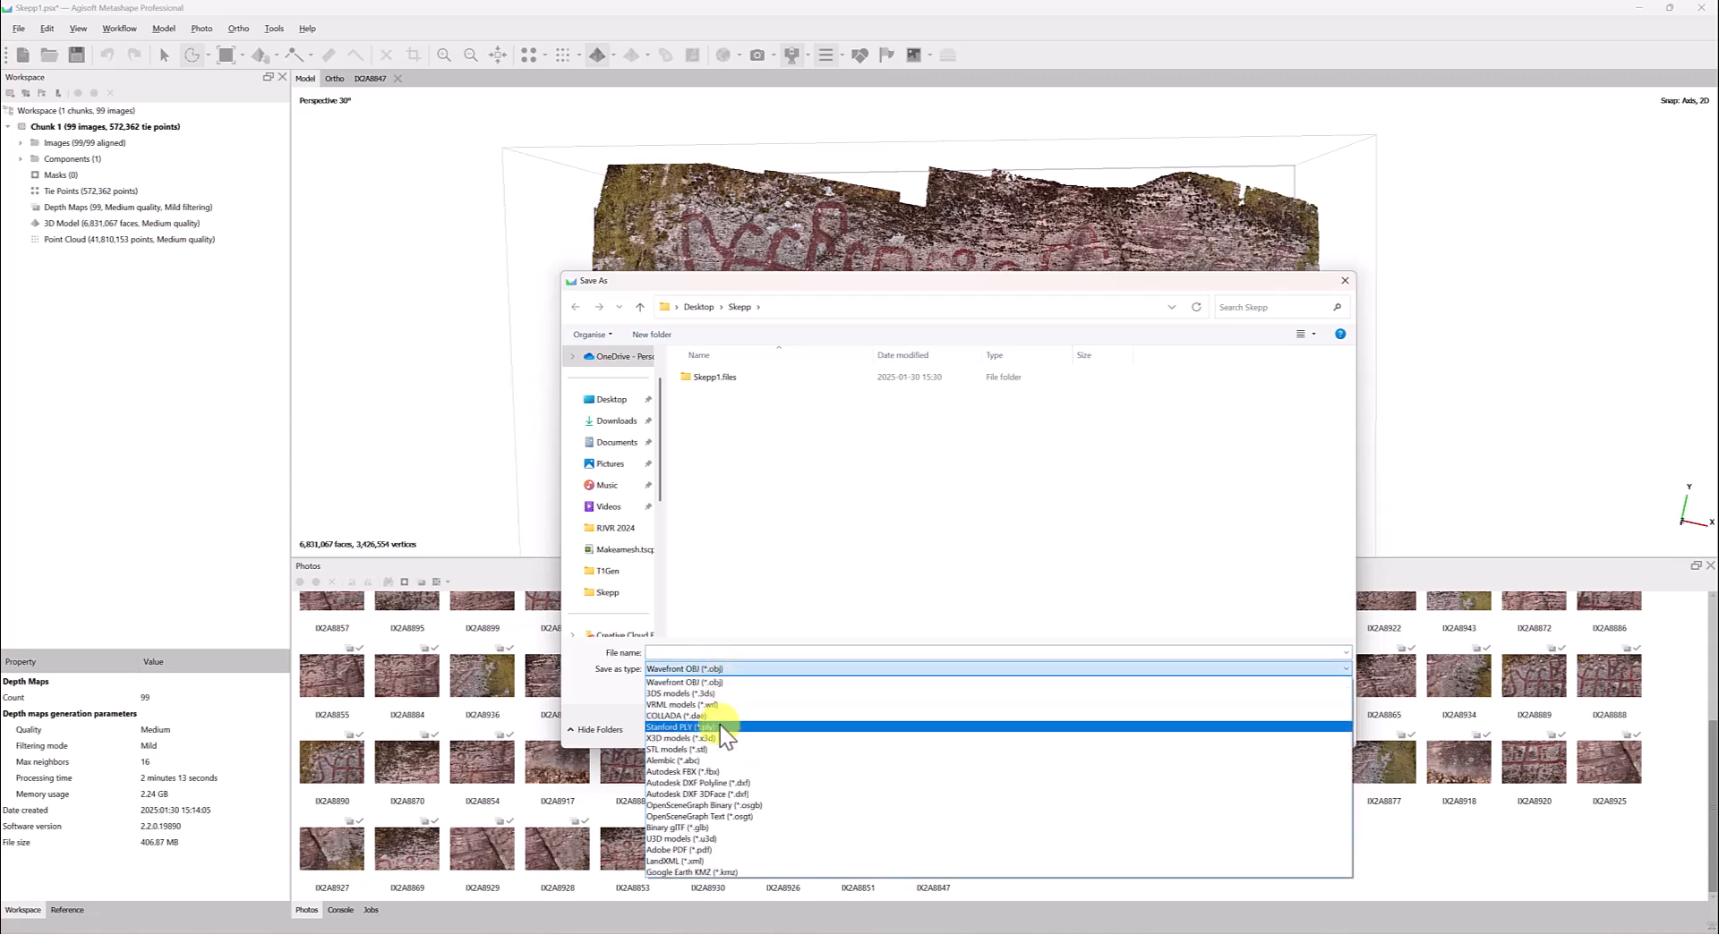
pyautogui.click(717, 685)
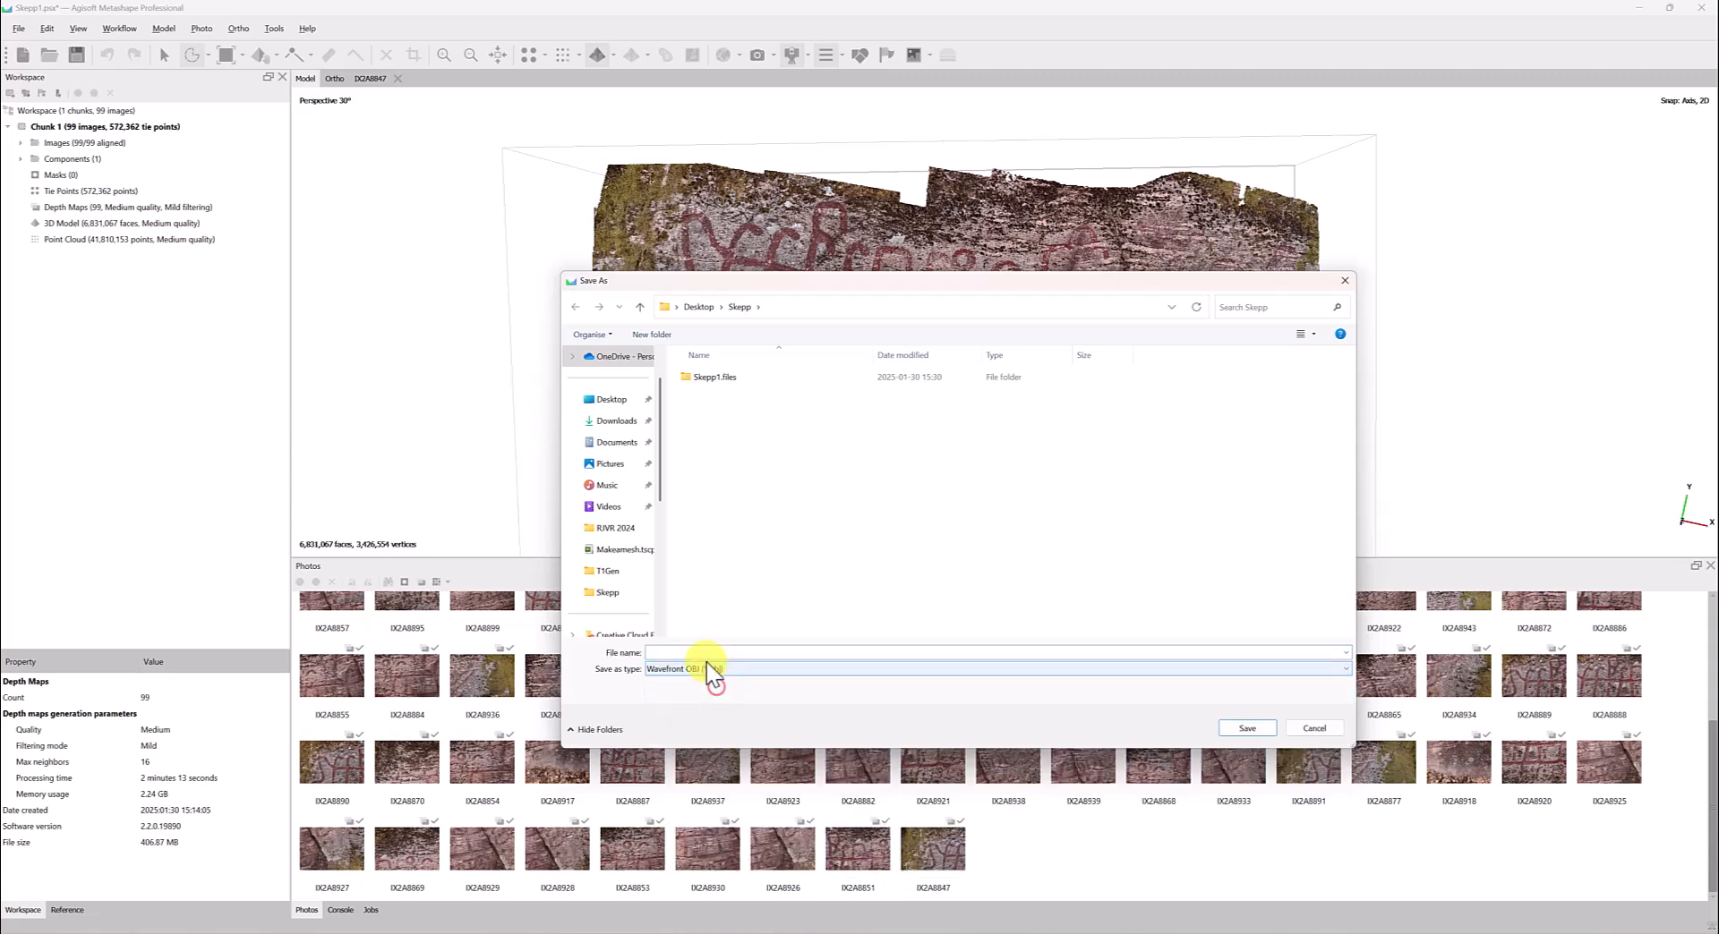
# - Name the export file Skepp, save it, and run the OBJ export with a JPEG texture included
pyautogui.click(696, 653)
pyautogui.write('Skepp')
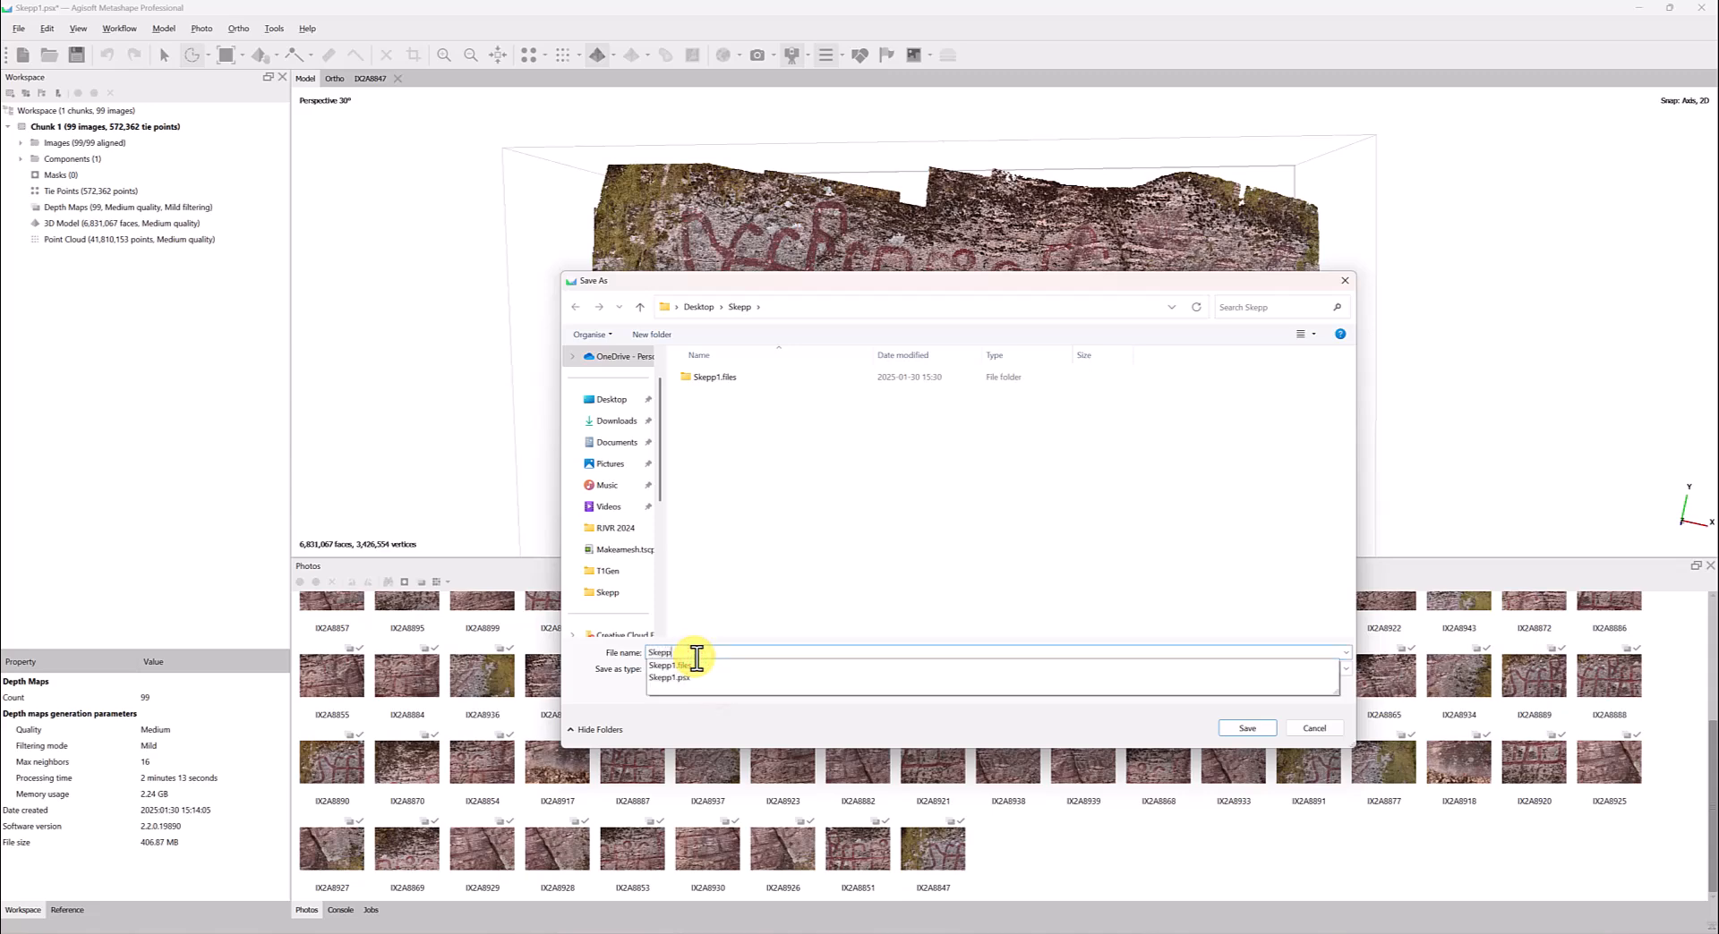
pyautogui.click(851, 585)
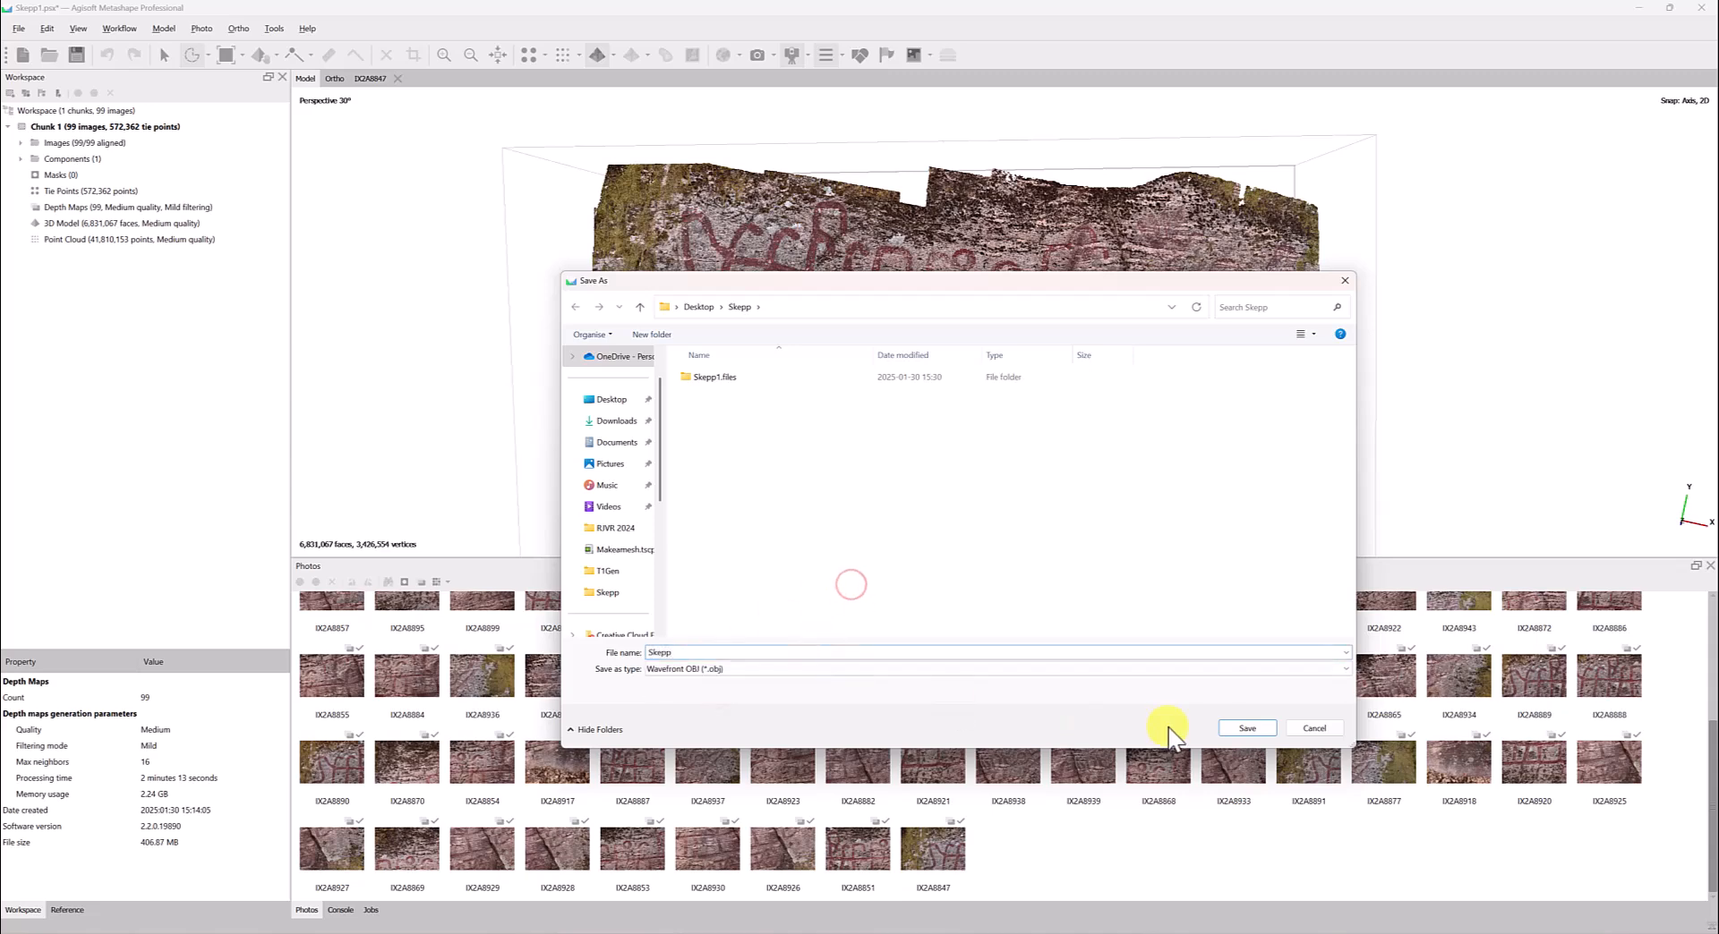
pyautogui.click(1245, 728)
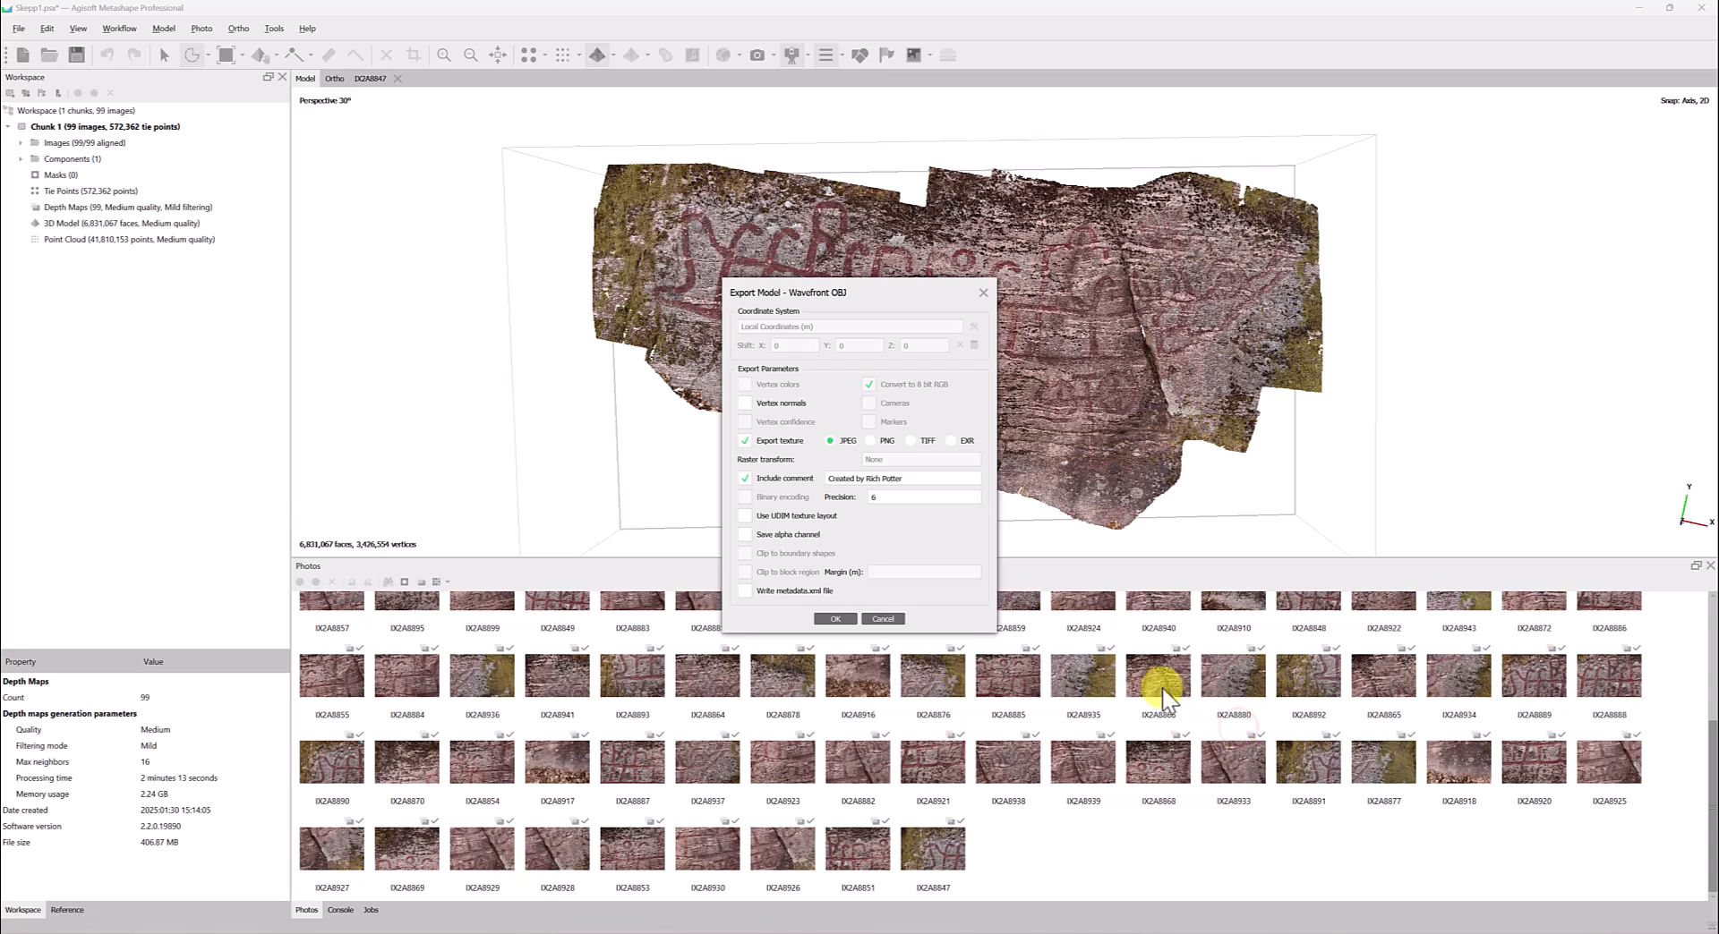
pyautogui.click(835, 617)
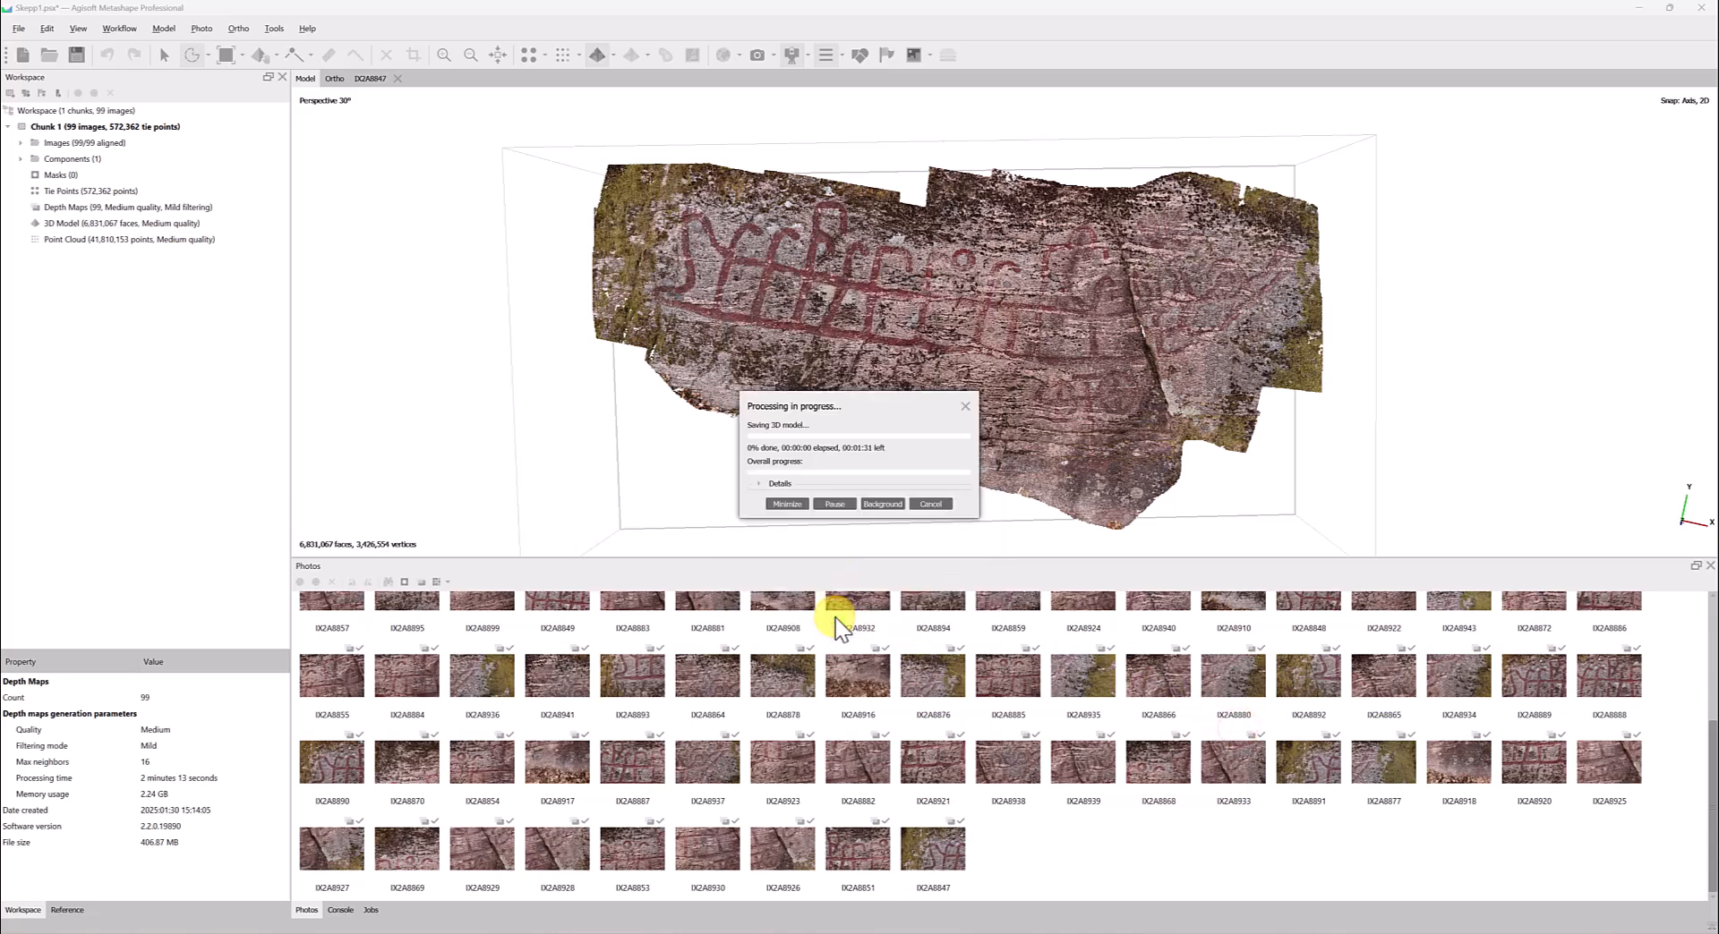